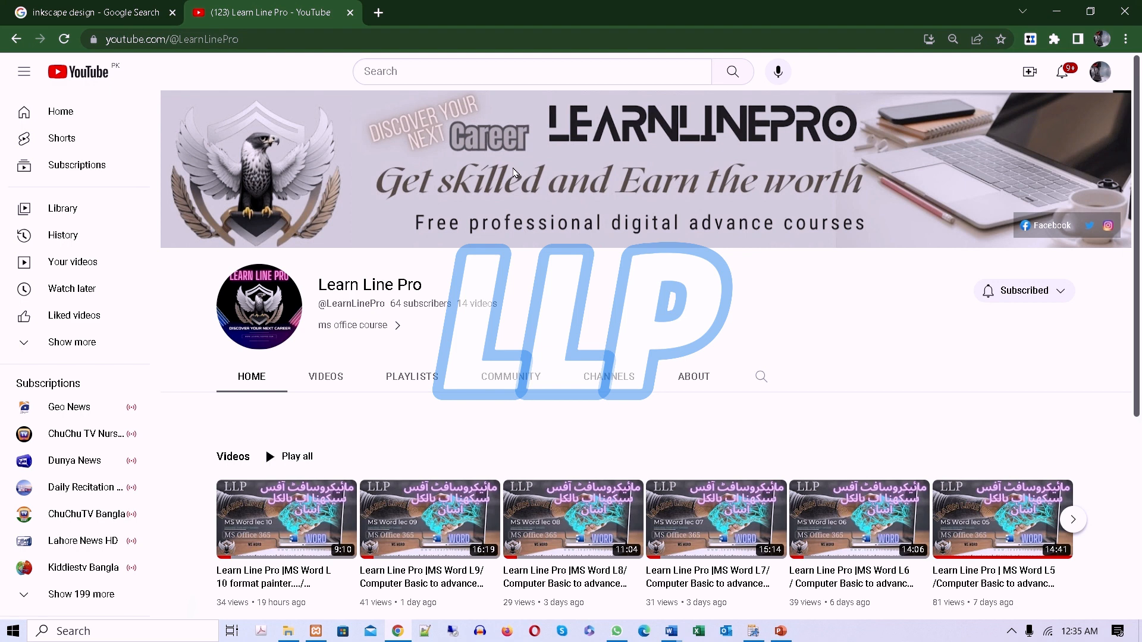
Switch from the browser to Word and open the recent document intro.docx.
{"action": "scroll", "coordinate": [622, 241], "scroll_direction": "down", "scroll_amount": 2}
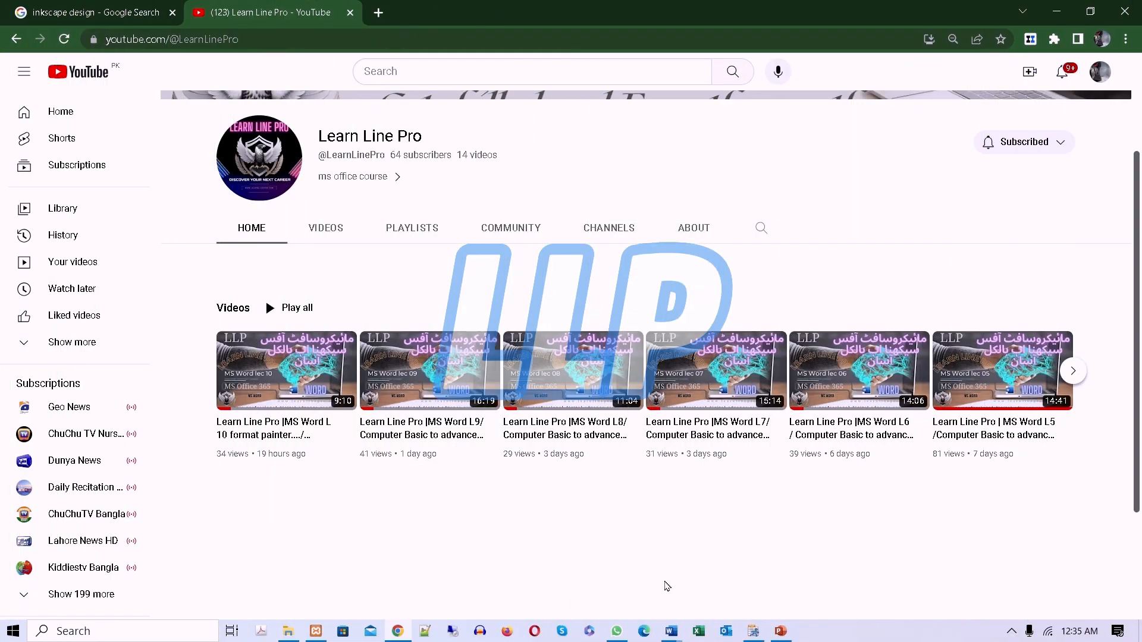
{"action": "mouse_move", "coordinate": [676, 635]}
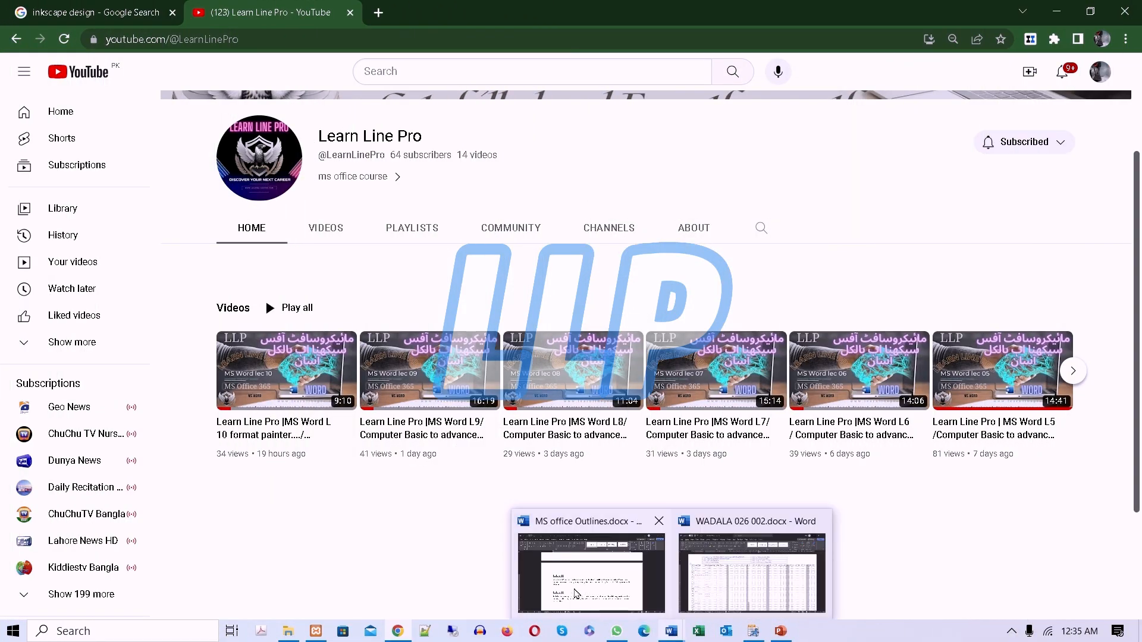
{"action": "left_click", "coordinate": [576, 593]}
{"action": "left_click", "coordinate": [18, 50]}
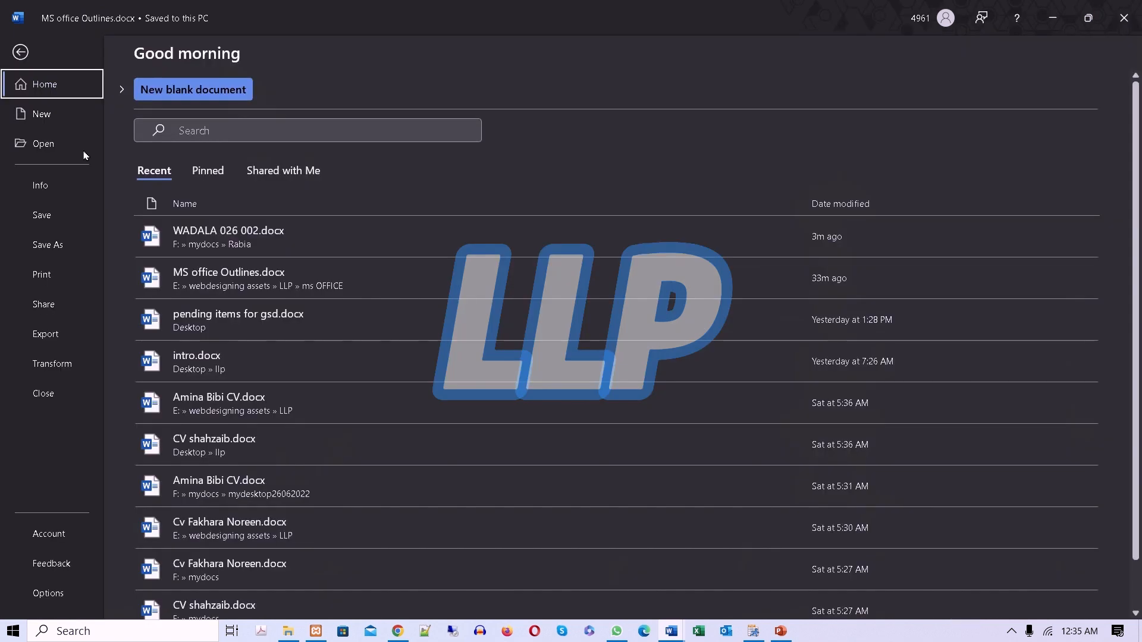
{"action": "left_click", "coordinate": [551, 355]}
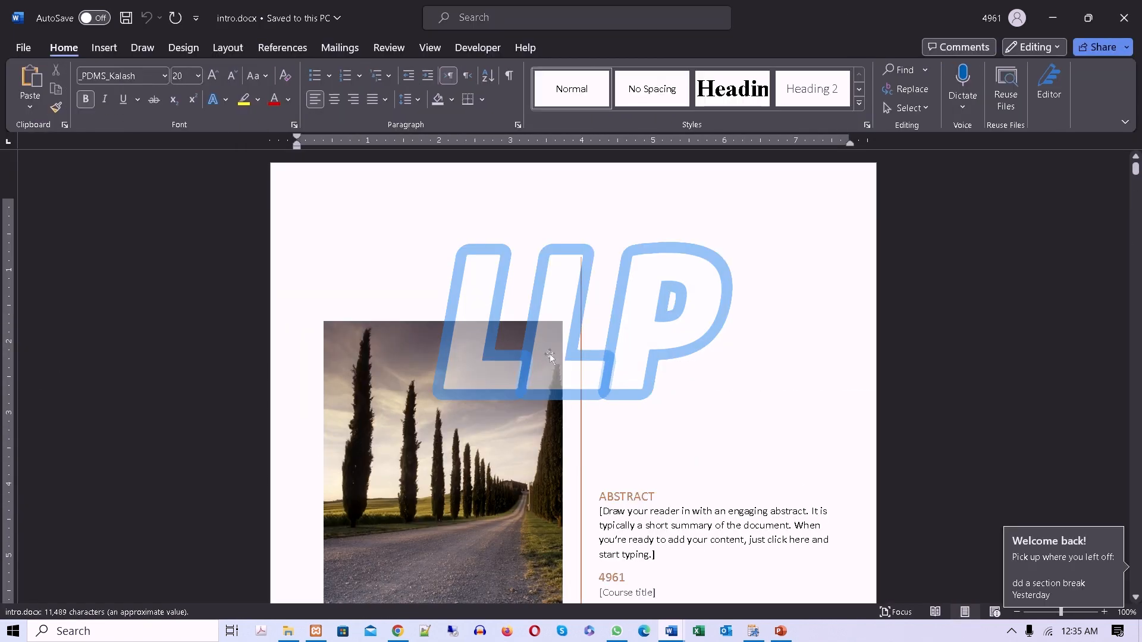
Go to the Marks, Class and Name table near the document's end and place the cursor in an empty Marks cell.
{"action": "key", "text": "ctrl+End"}
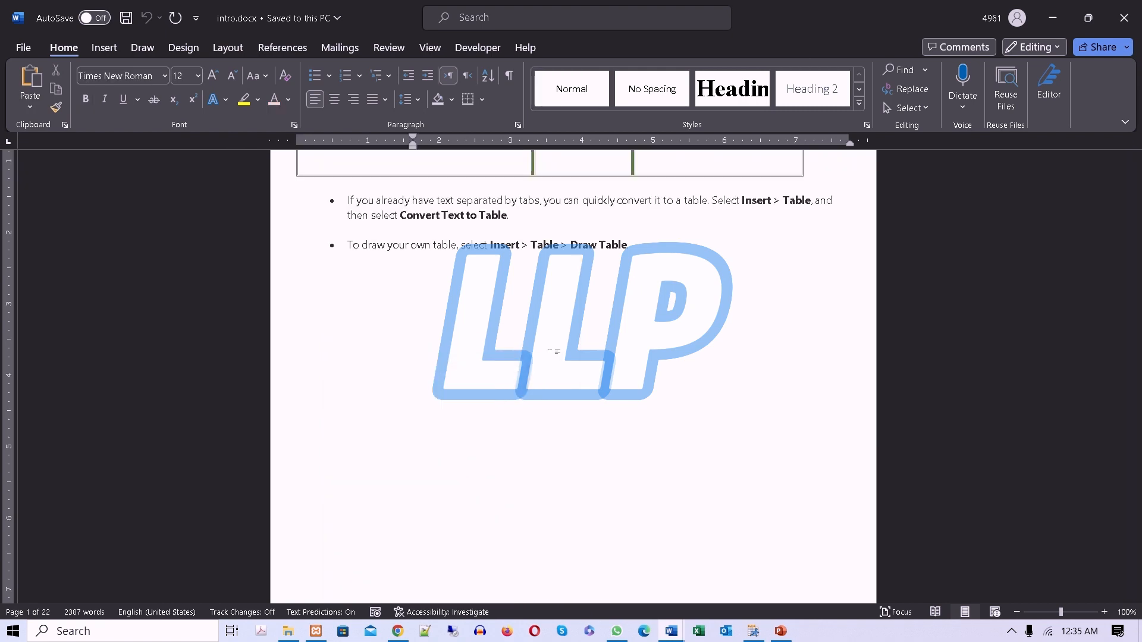
{"action": "scroll", "coordinate": [567, 376], "scroll_direction": "up", "scroll_amount": 7}
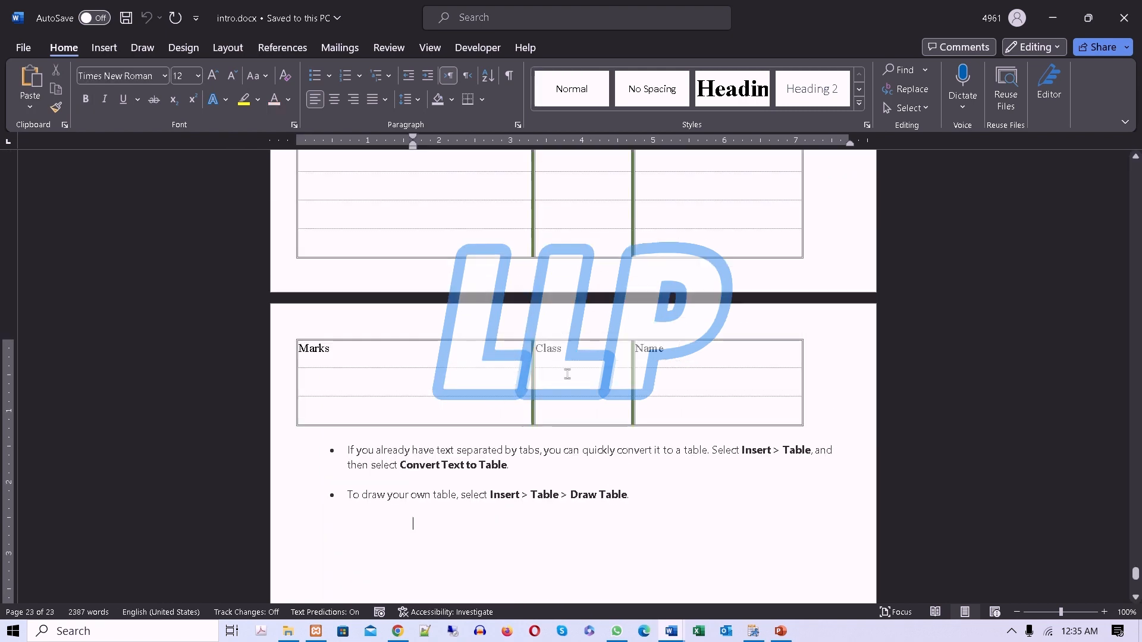
{"action": "scroll", "coordinate": [567, 374], "scroll_direction": "up", "scroll_amount": 10}
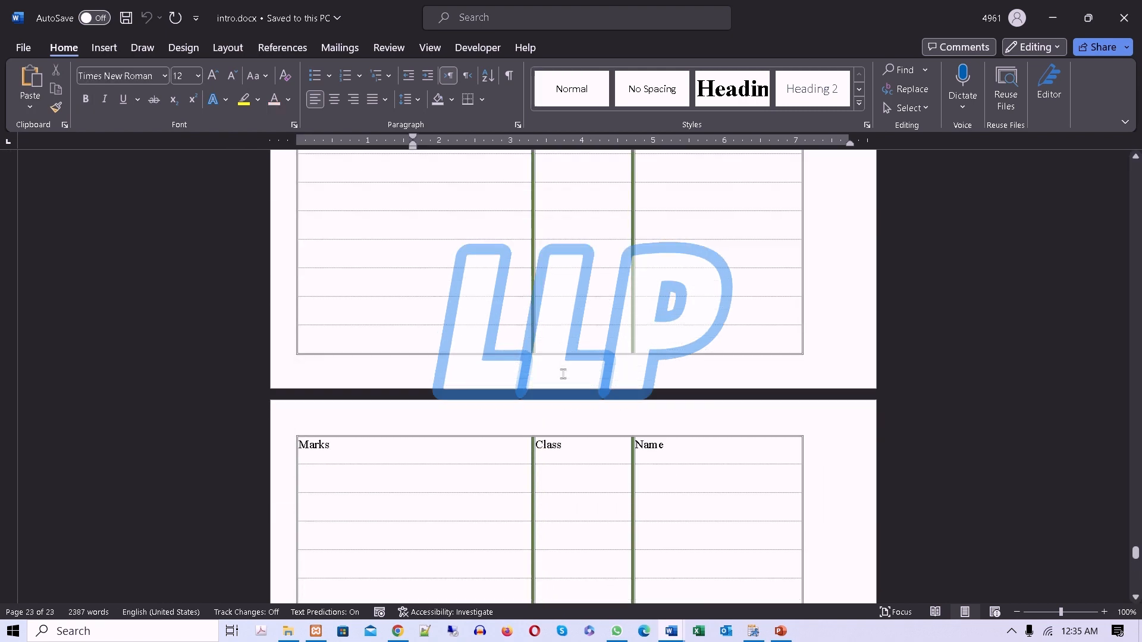
{"action": "scroll", "coordinate": [563, 373], "scroll_direction": "up", "scroll_amount": 20}
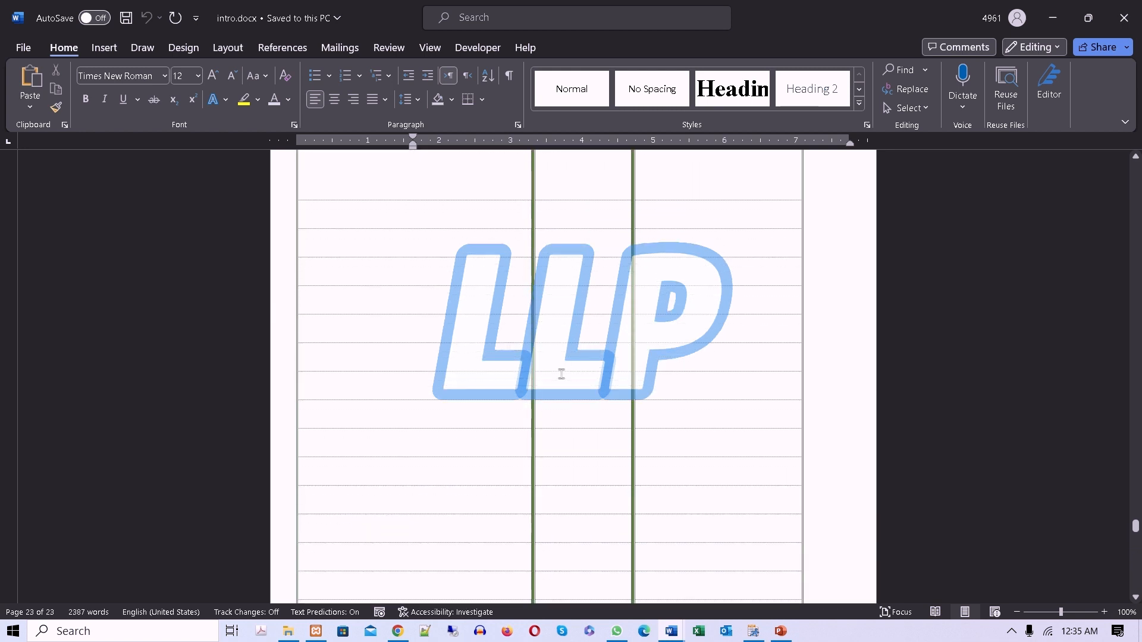
{"action": "scroll", "coordinate": [562, 375], "scroll_direction": "up", "scroll_amount": 5}
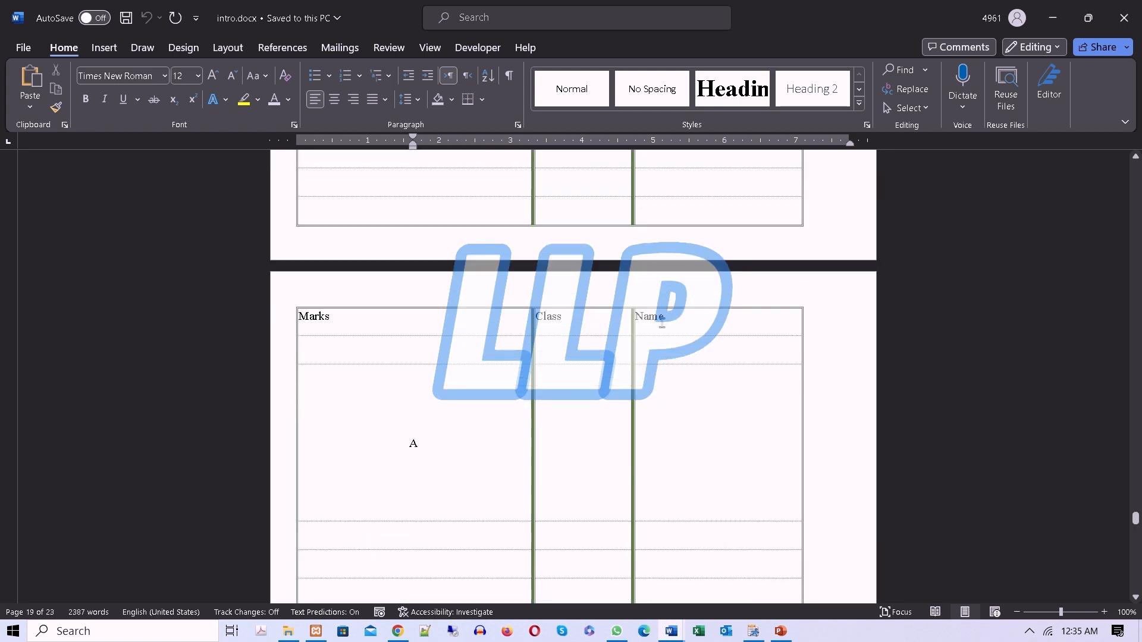
{"action": "scroll", "coordinate": [582, 404], "scroll_direction": "up", "scroll_amount": 15}
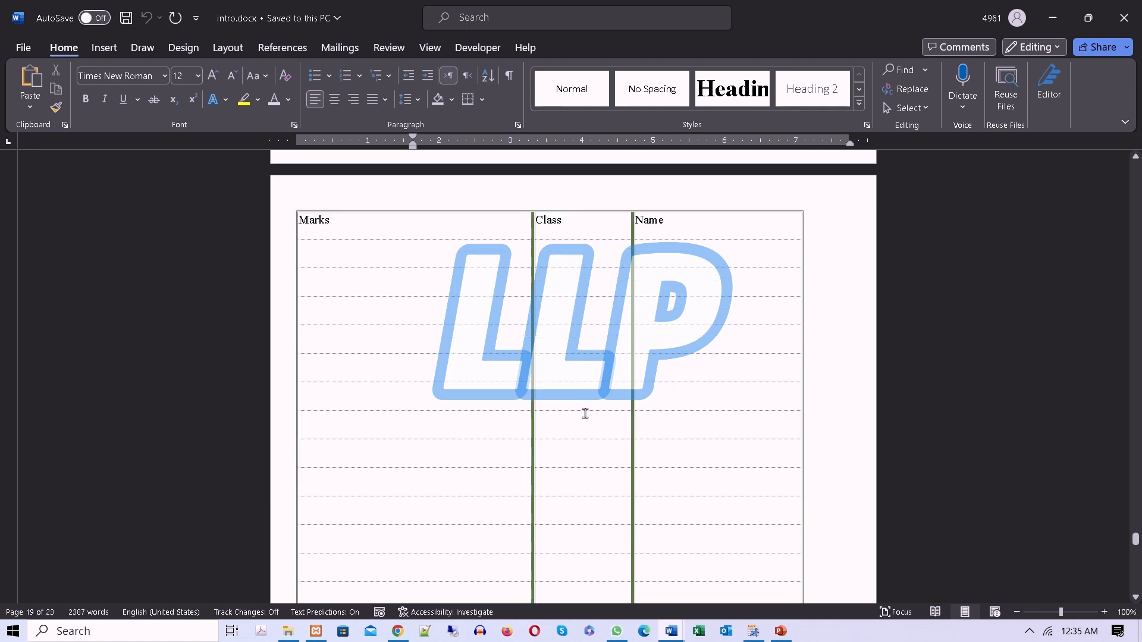
{"action": "scroll", "coordinate": [582, 418], "scroll_direction": "down", "scroll_amount": 10}
{"action": "left_click", "coordinate": [437, 259]}
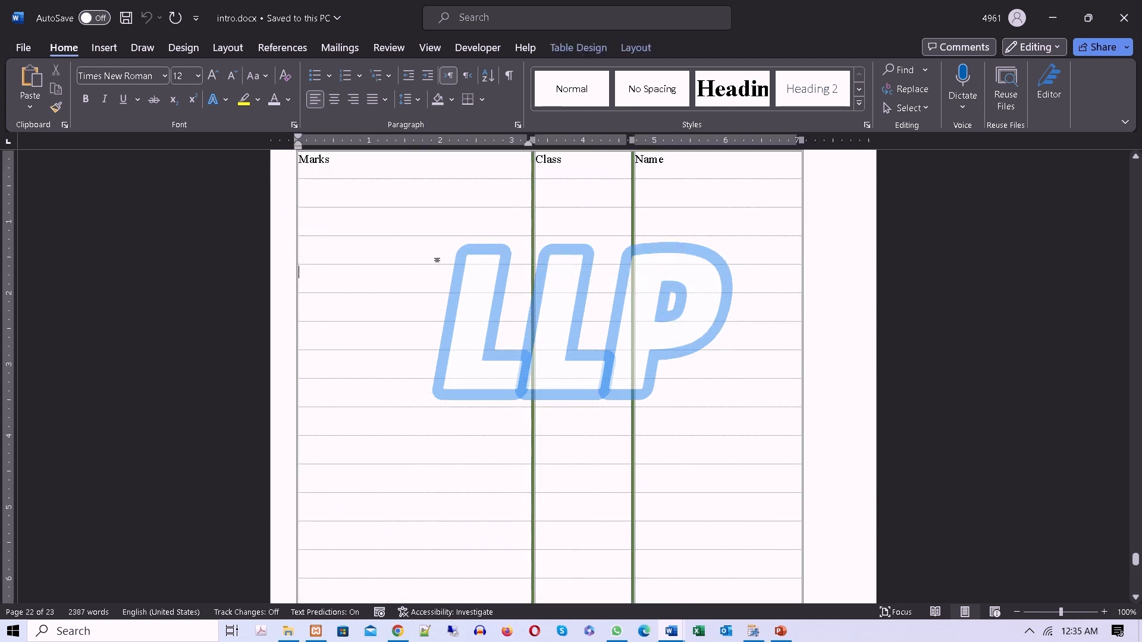
{"action": "left_click", "coordinate": [583, 47]}
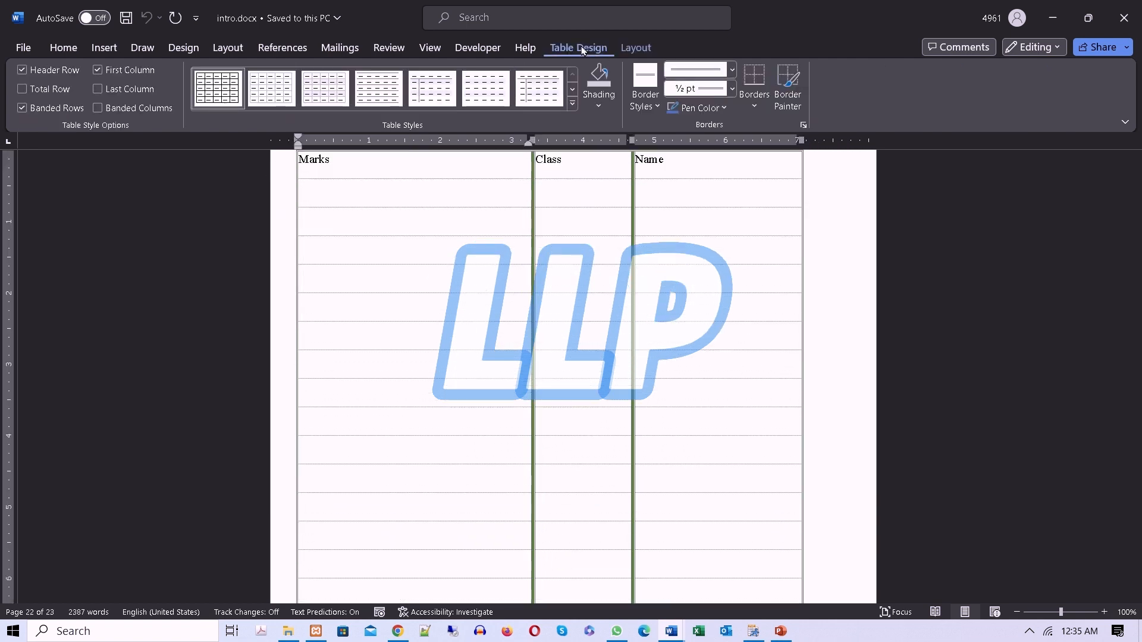
{"action": "left_click", "coordinate": [638, 52]}
{"action": "left_click", "coordinate": [583, 51]}
{"action": "left_click", "coordinate": [635, 51]}
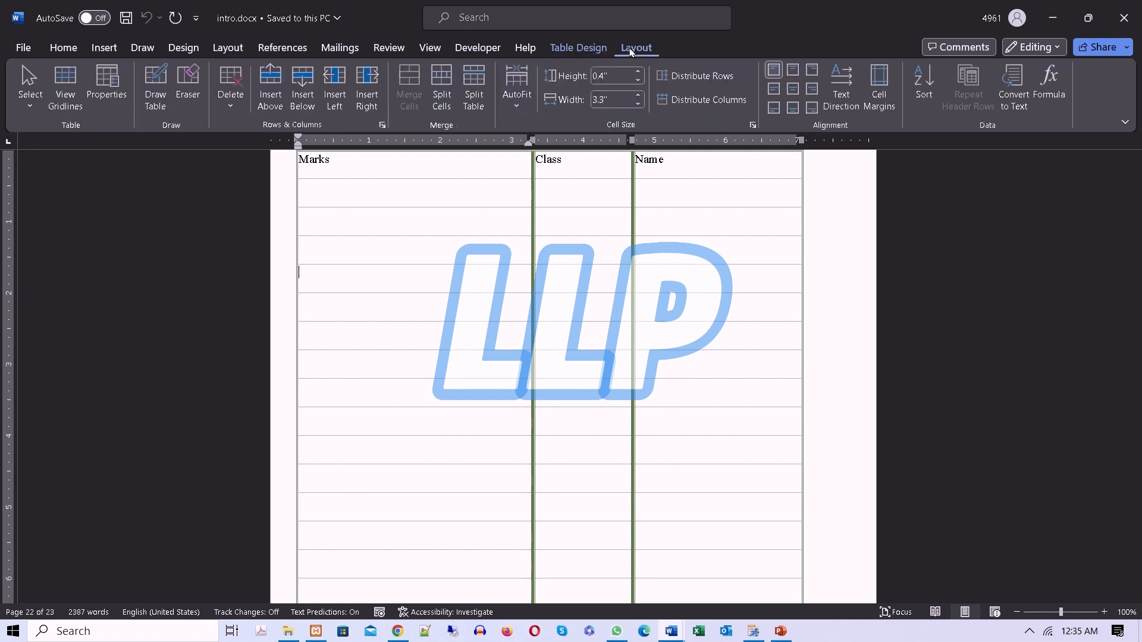
{"action": "left_click", "coordinate": [572, 49]}
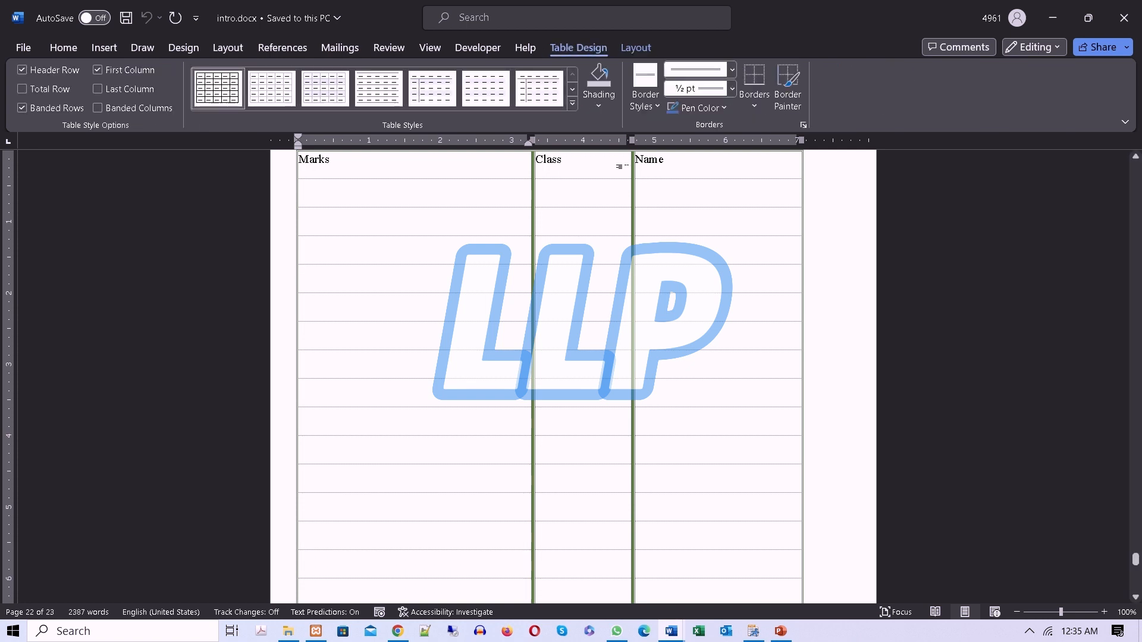
{"action": "left_click", "coordinate": [630, 49]}
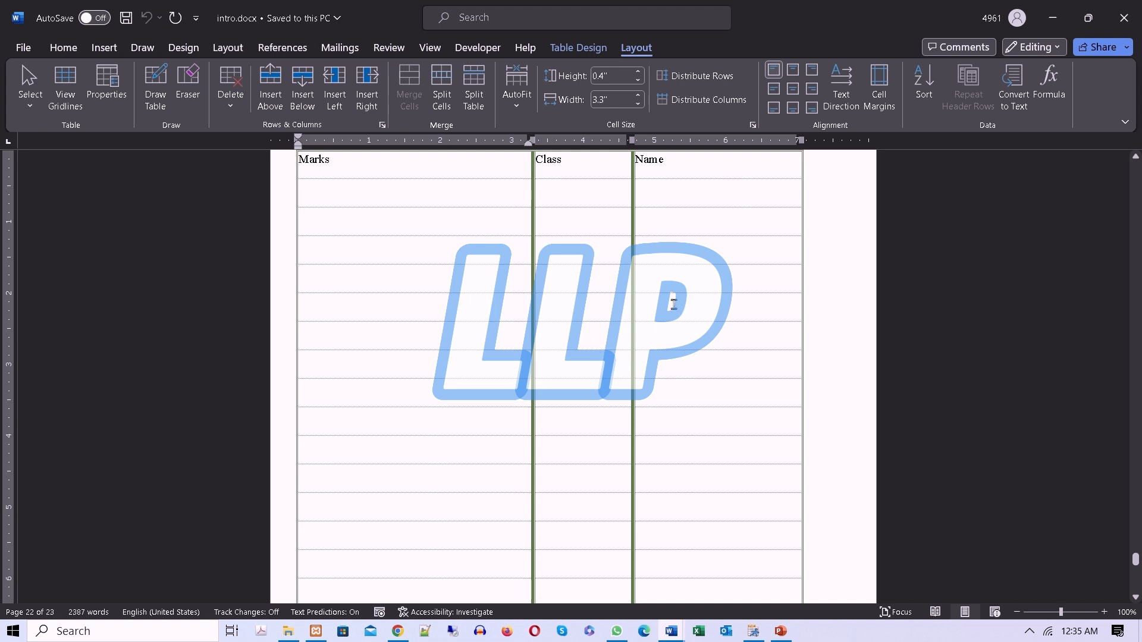
Select the empty row directly beneath the Marks, Class and Name header on page 22.
{"action": "left_click", "coordinate": [700, 82]}
{"action": "scroll", "coordinate": [616, 395], "scroll_direction": "up", "scroll_amount": 3}
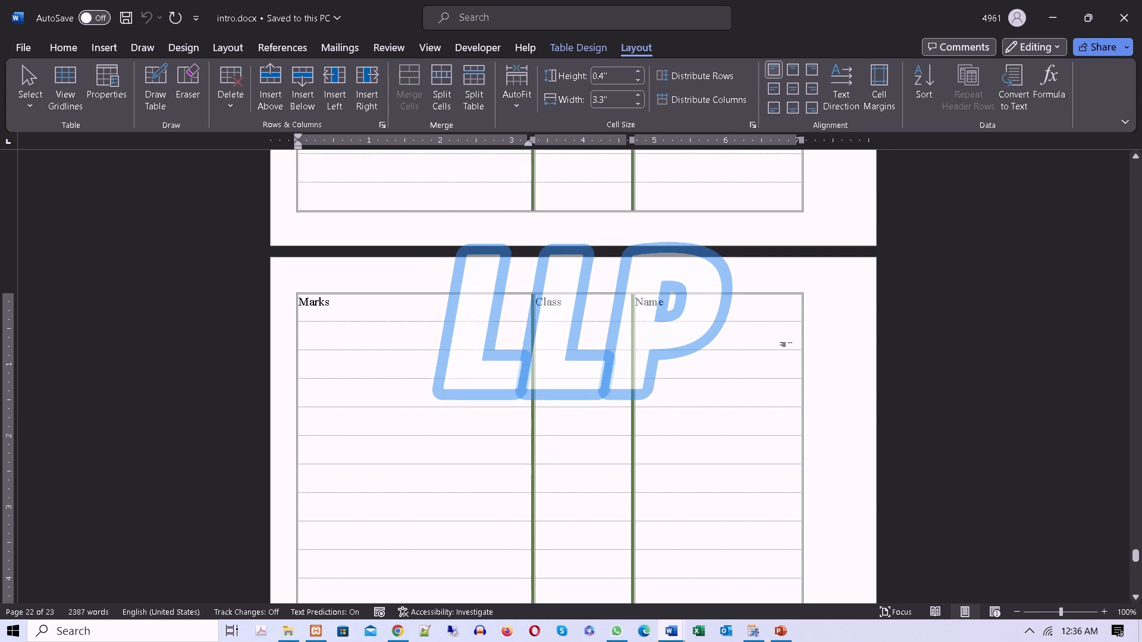
{"action": "left_click_drag", "start_coordinate": [728, 316], "coordinate": [386, 297]}
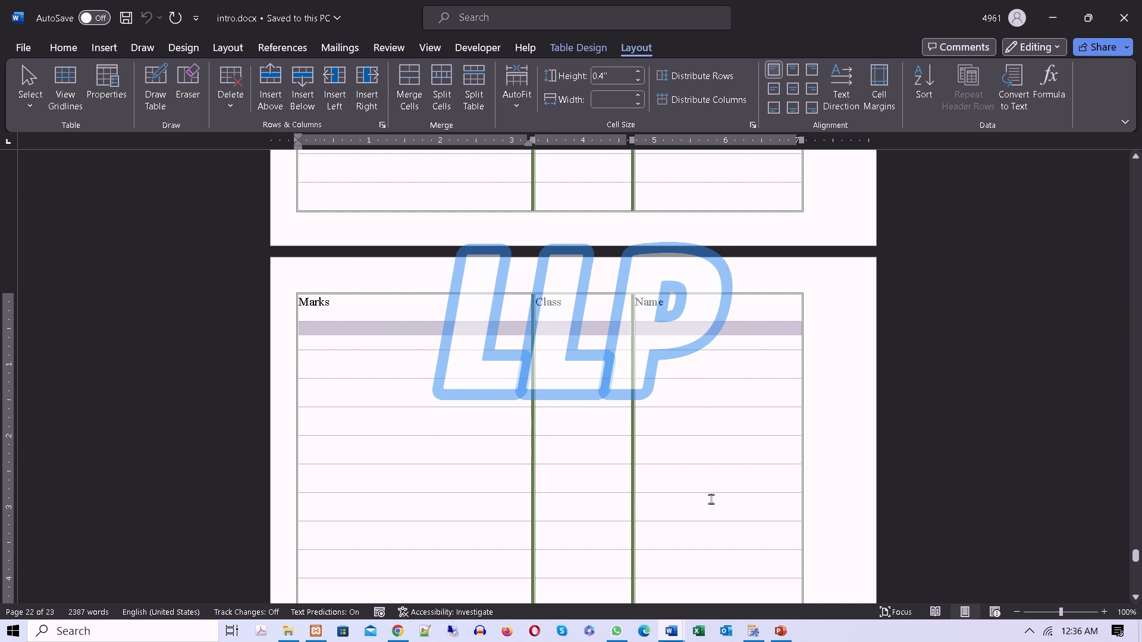
Switch to WADALA 026 002.docx and narrow day columns 6 and 28 of the attendance table so their widths are uneven.
{"action": "mouse_move", "coordinate": [668, 635]}
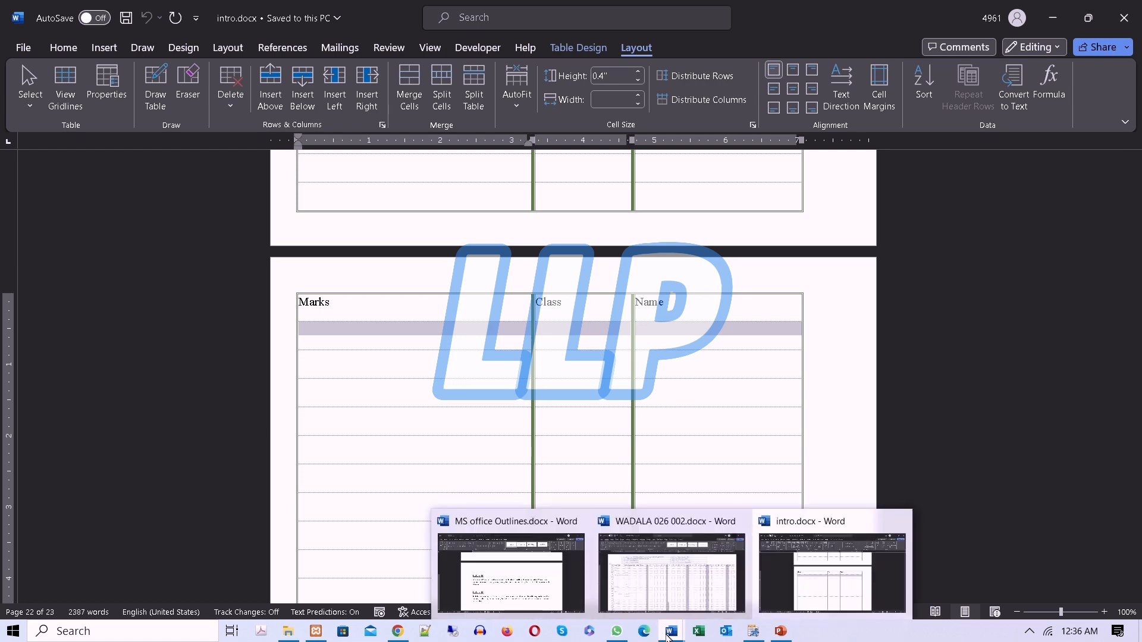
{"action": "left_click", "coordinate": [673, 591]}
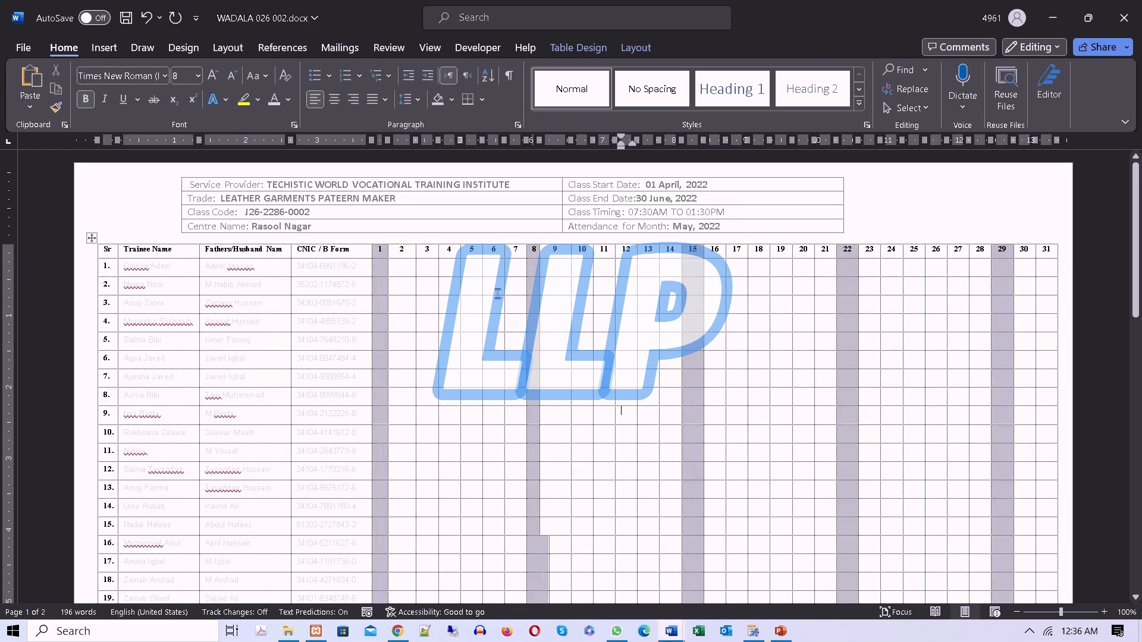
{"action": "left_click_drag", "start_coordinate": [505, 292], "coordinate": [492, 292]}
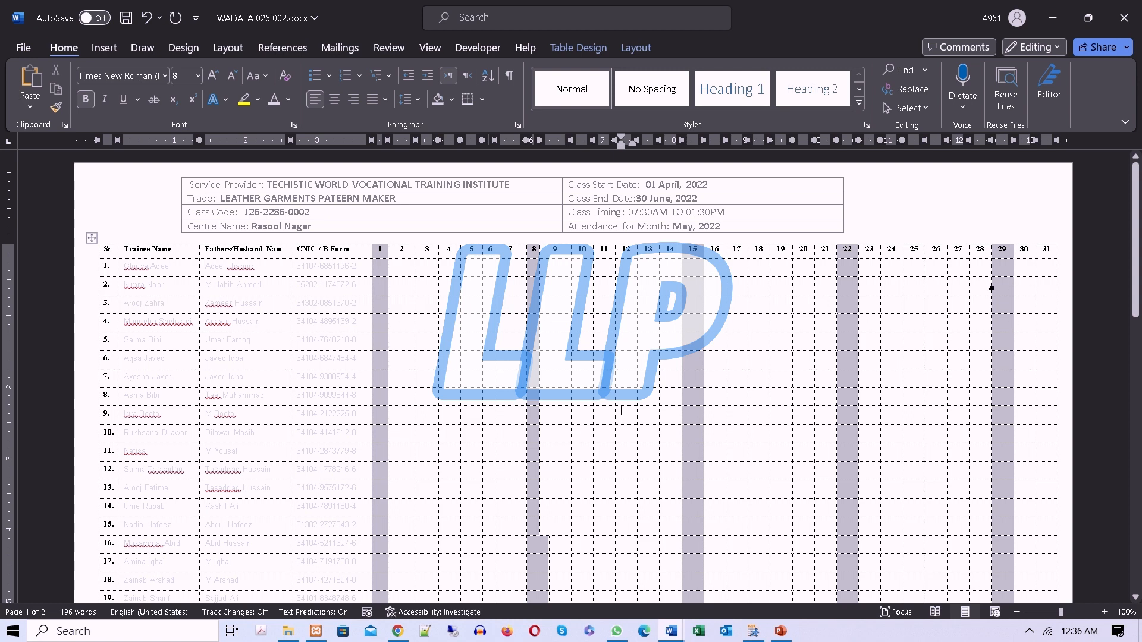
{"action": "left_click_drag", "start_coordinate": [989, 287], "coordinate": [985, 289]}
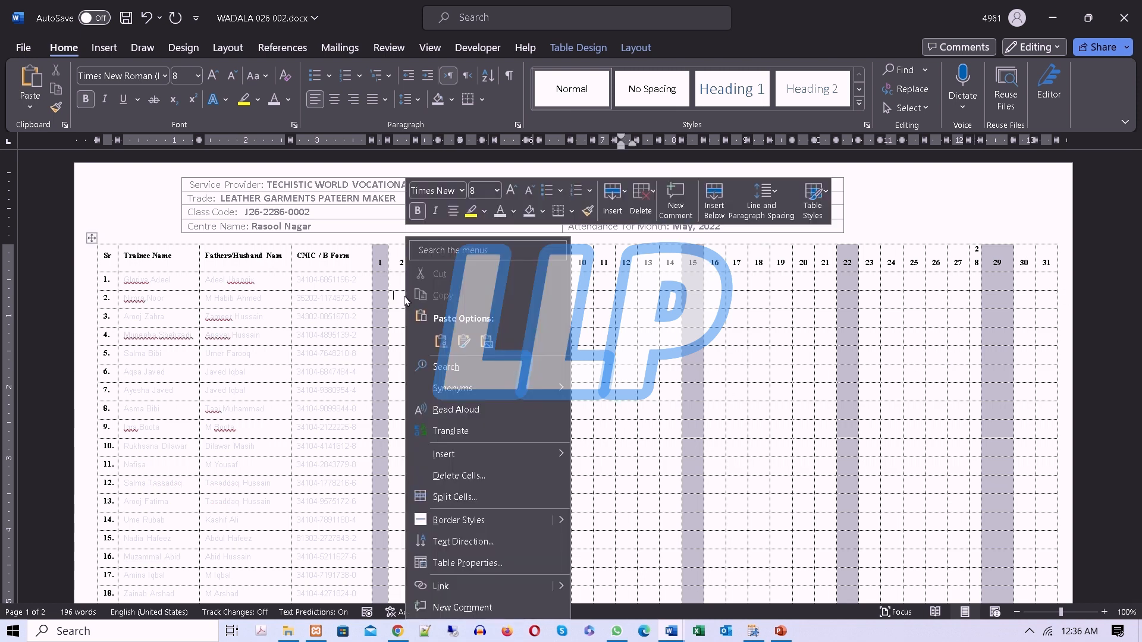
Check the preferred width of day column 2 in the attendance table's properties, leaving the settings unchanged.
{"action": "right_click", "coordinate": [404, 296]}
{"action": "left_click", "coordinate": [467, 563]}
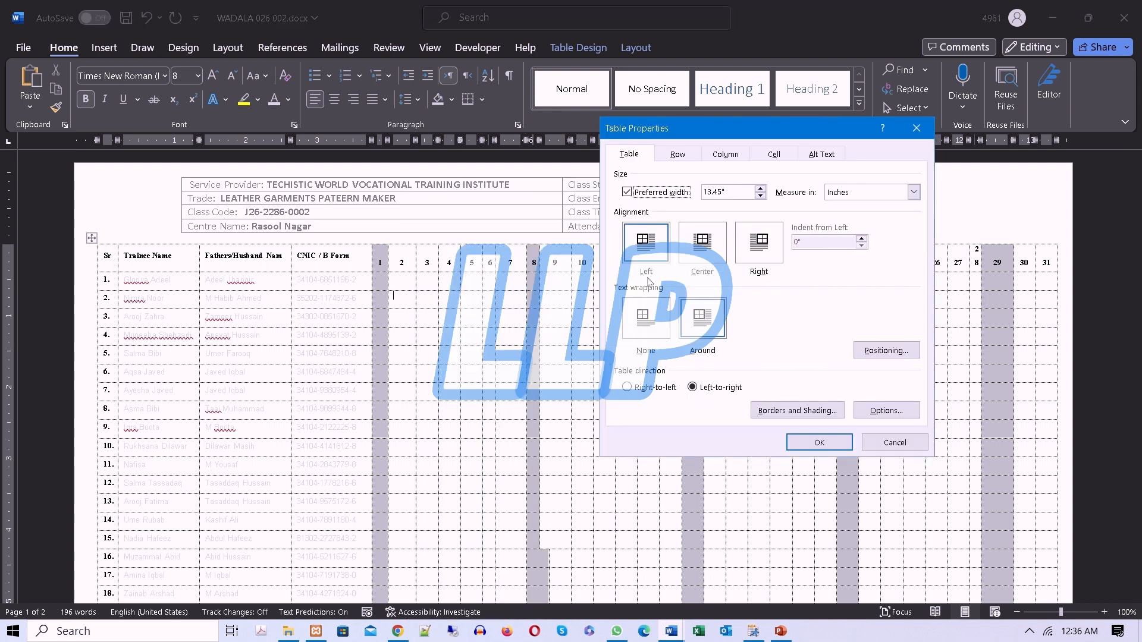
{"action": "left_click", "coordinate": [718, 156]}
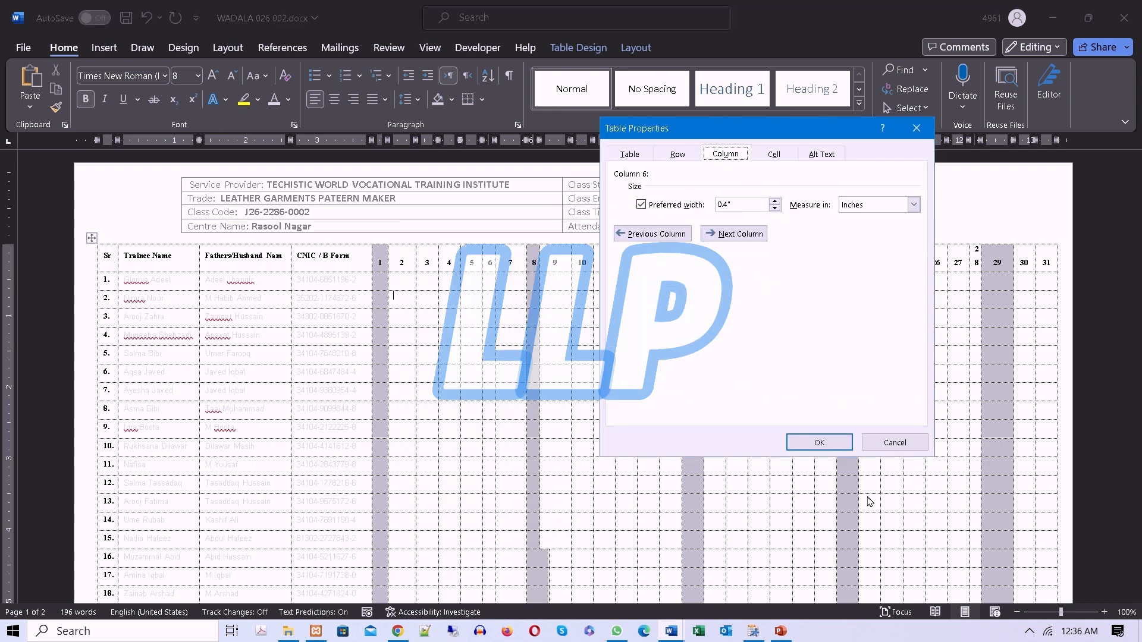
{"action": "left_click", "coordinate": [890, 450]}
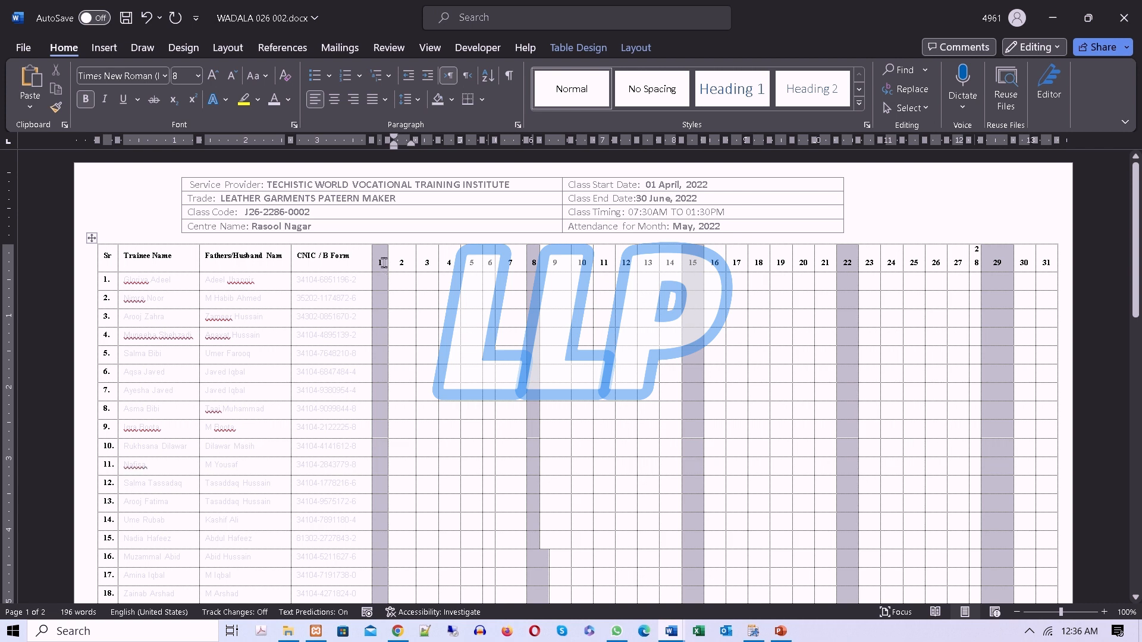
Select day columns 1 to 31 across all rows of the attendance table and distribute the columns evenly.
{"action": "left_click_drag", "start_coordinate": [380, 261], "coordinate": [1048, 277]}
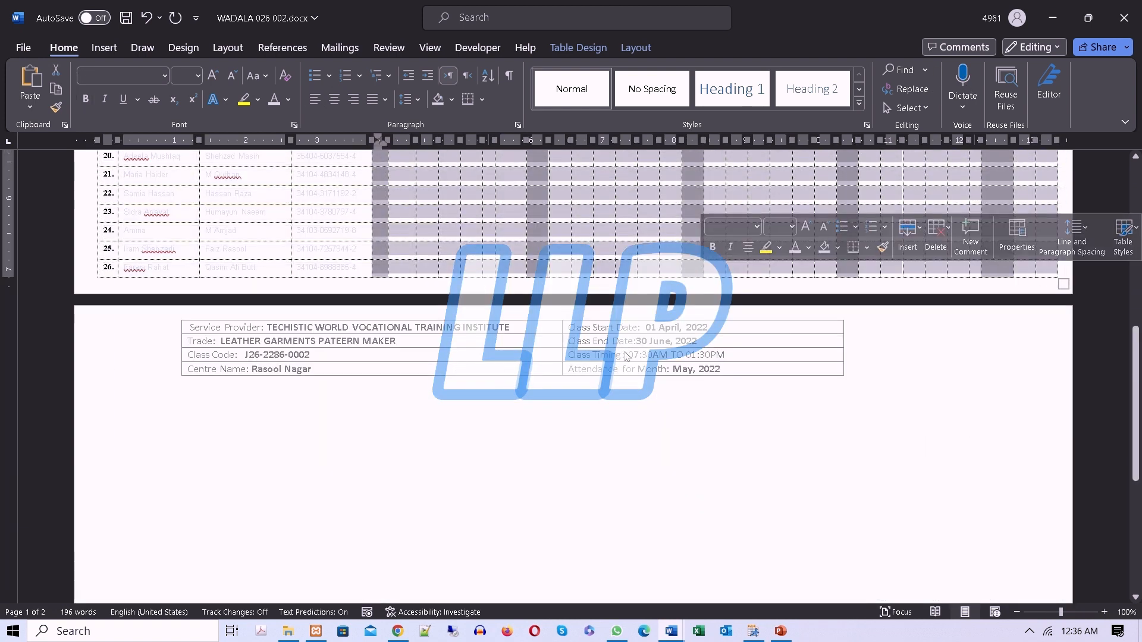
{"action": "scroll", "coordinate": [626, 356], "scroll_direction": "up", "scroll_amount": 10}
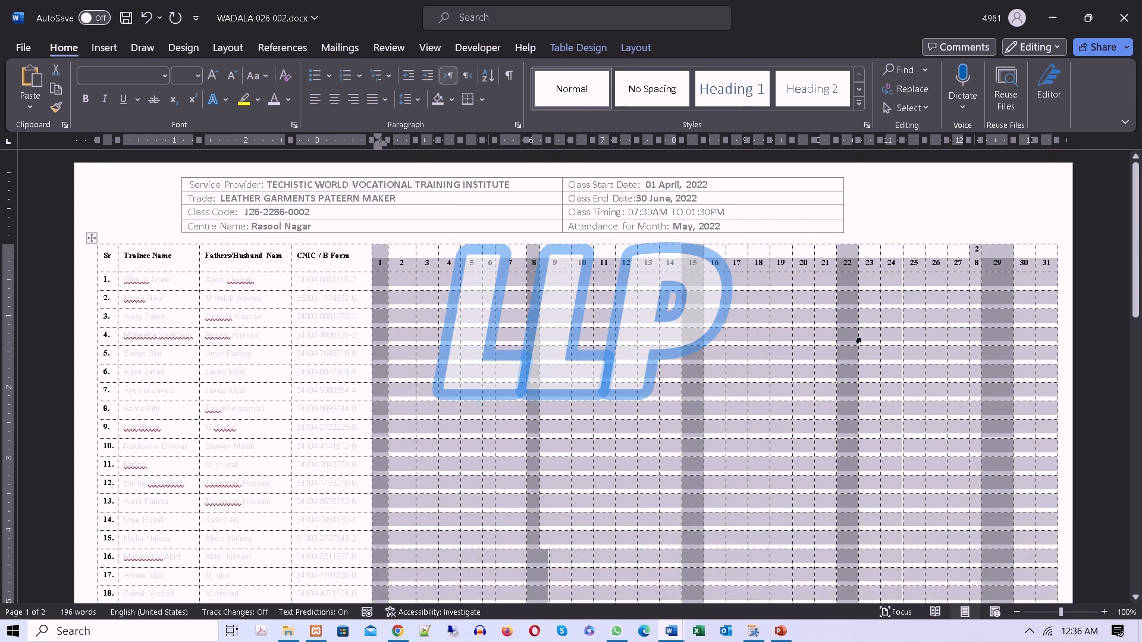
{"action": "left_click", "coordinate": [625, 52]}
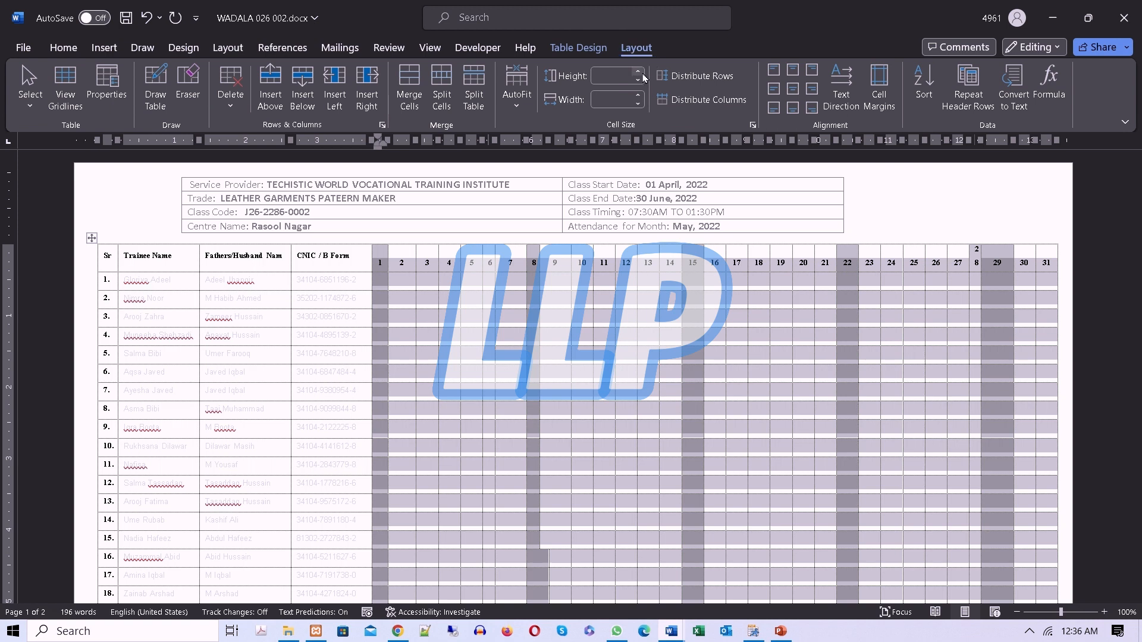
{"action": "left_click", "coordinate": [704, 101]}
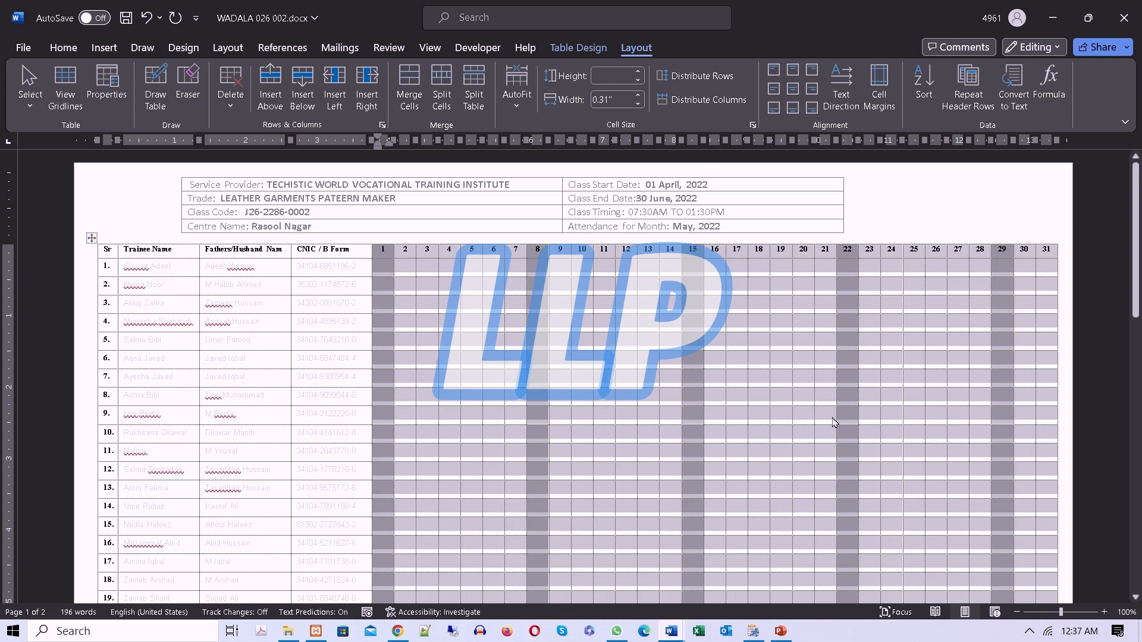
Distribute the rows of the selected attendance table cells evenly and review the table.
{"action": "left_click", "coordinate": [702, 81]}
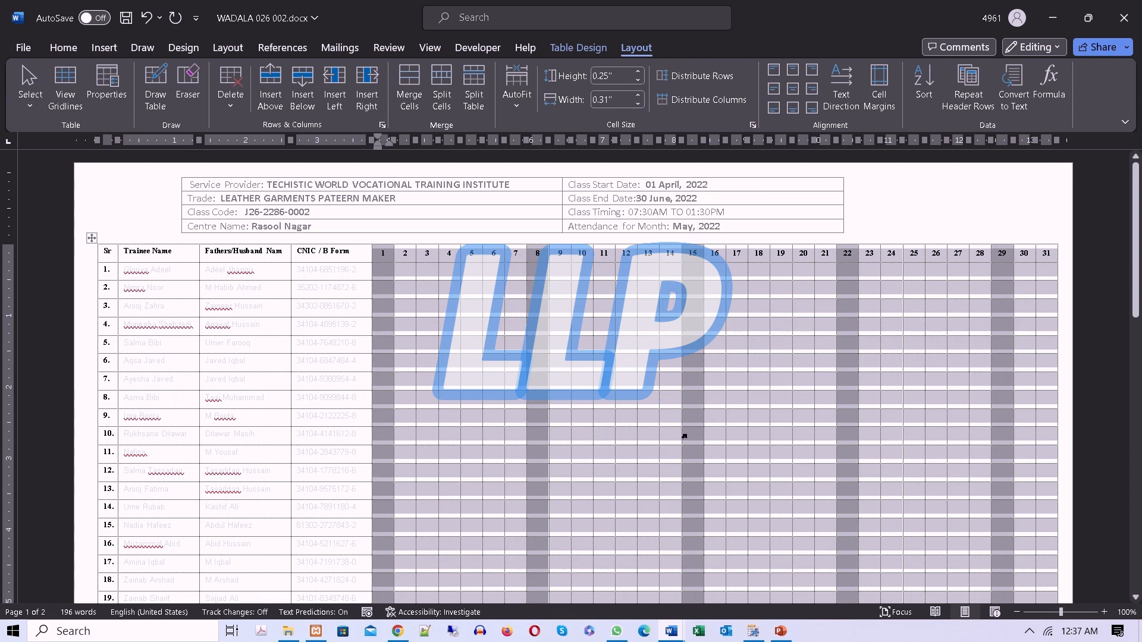
{"action": "scroll", "coordinate": [684, 436], "scroll_direction": "down", "scroll_amount": 5}
{"action": "scroll", "coordinate": [692, 447], "scroll_direction": "up", "scroll_amount": 5}
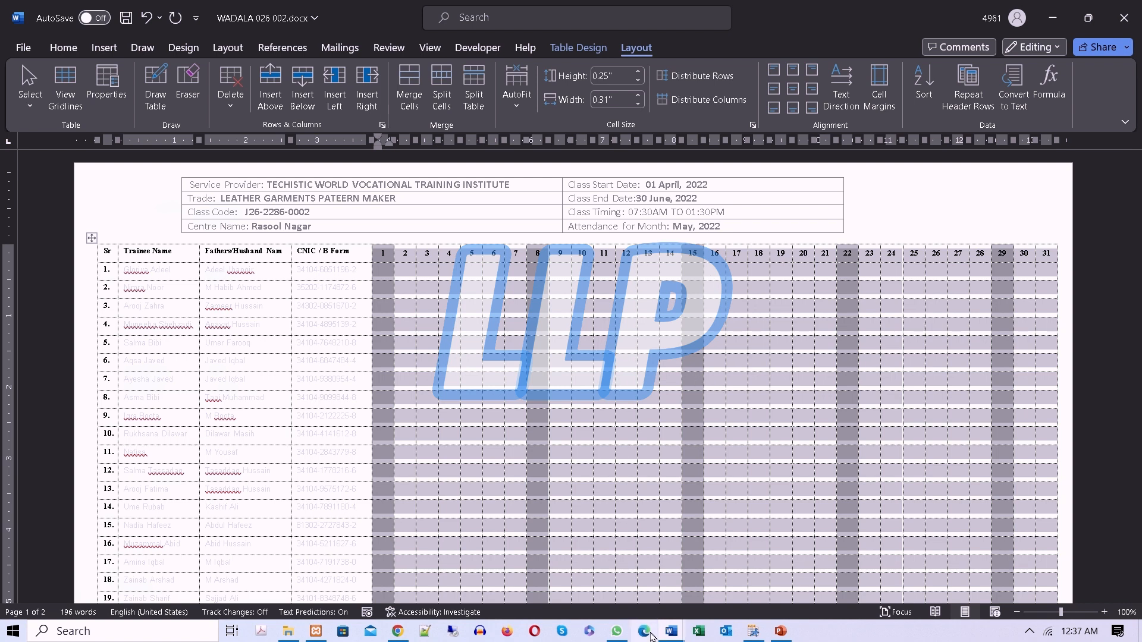
Switch back to intro.docx and review the table settings in Table Properties for the Marks, Class and Name table, discarding any changes.
{"action": "left_click", "coordinate": [672, 630]}
{"action": "left_click", "coordinate": [801, 595]}
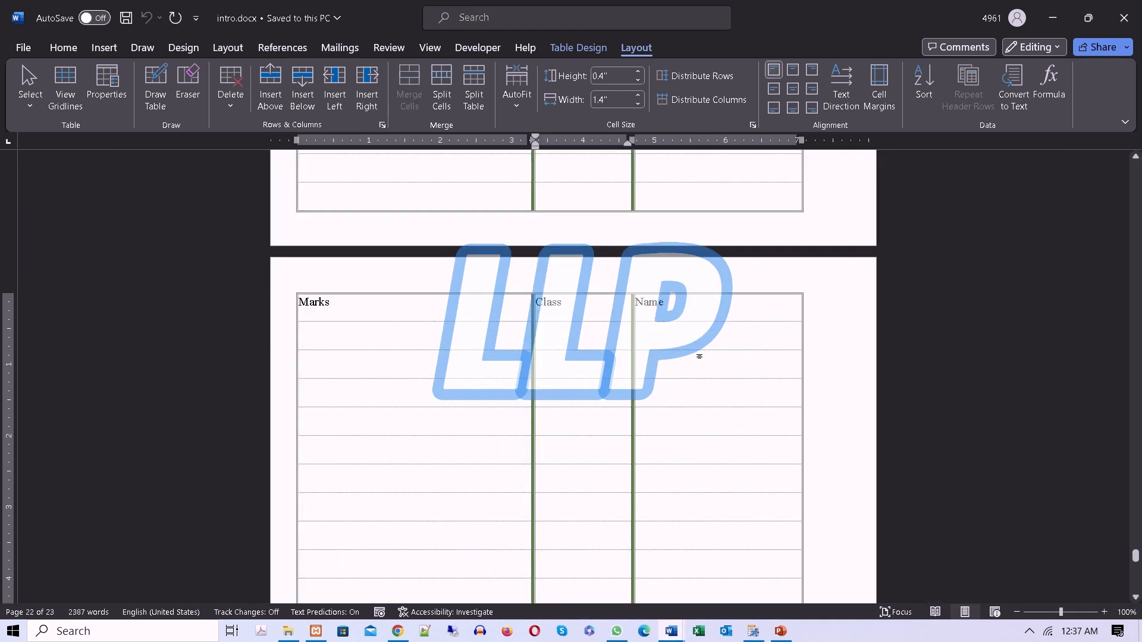
{"action": "left_click_drag", "start_coordinate": [694, 310], "coordinate": [405, 297]}
{"action": "left_click", "coordinate": [360, 308]}
{"action": "right_click", "coordinate": [366, 312]}
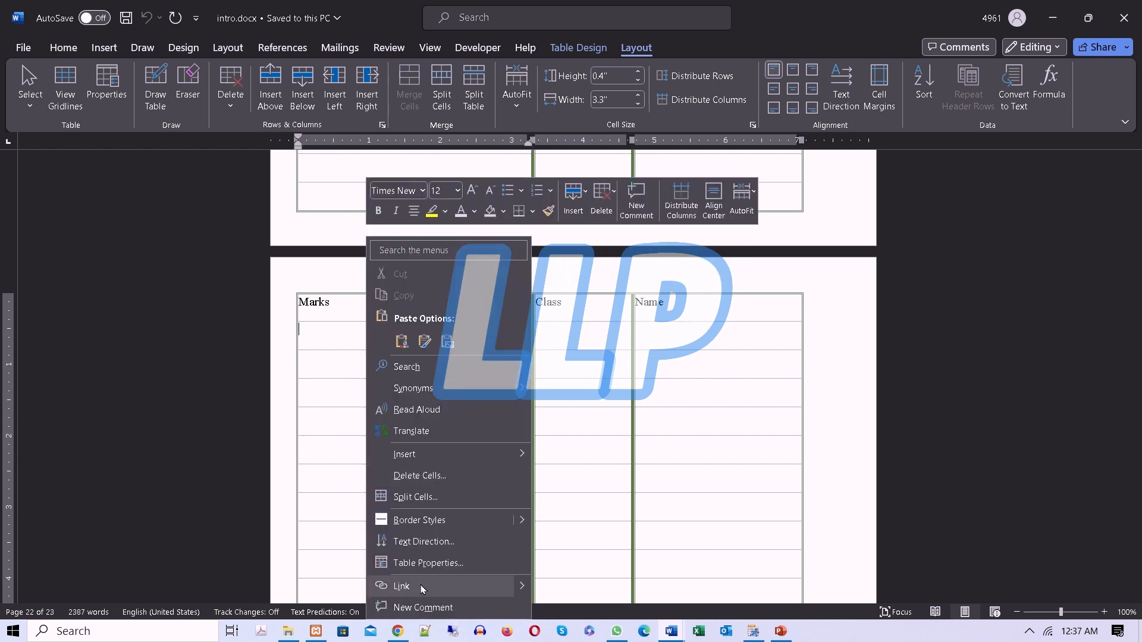
{"action": "left_click", "coordinate": [422, 562]}
{"action": "left_click", "coordinate": [432, 166]}
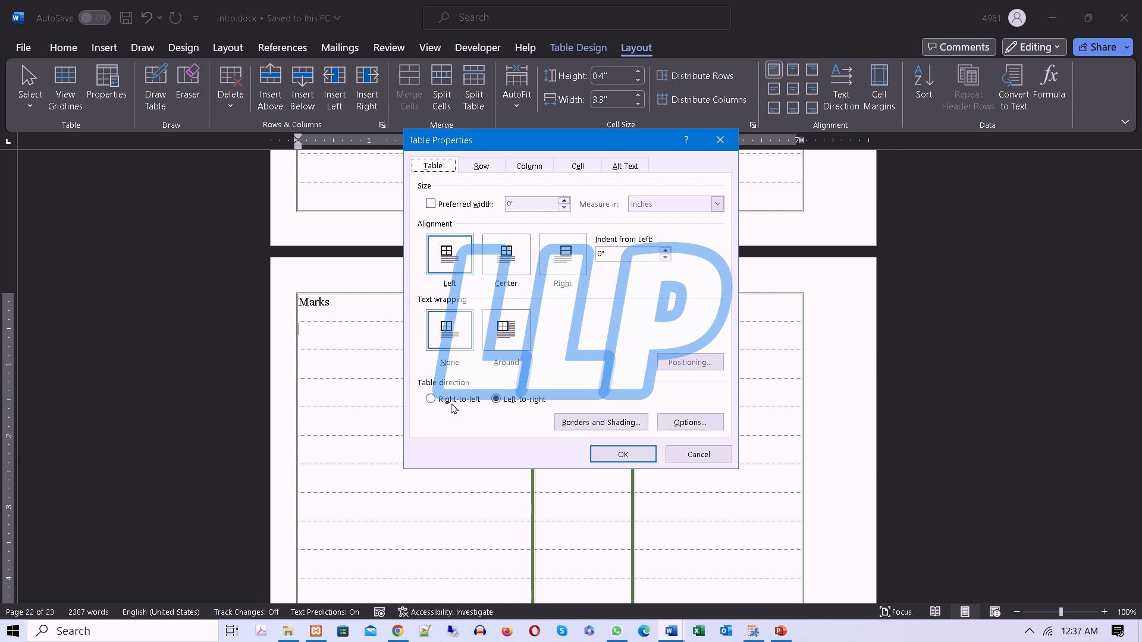
{"action": "left_click", "coordinate": [696, 455]}
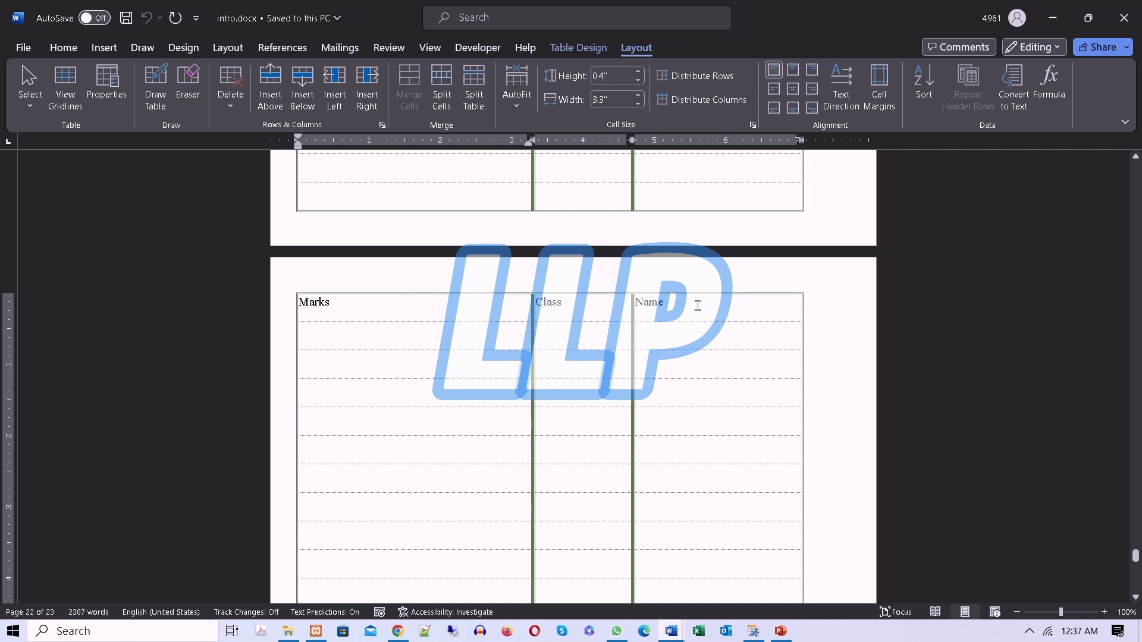
Select the Marks, Class and Name header row at the start of the table and rotate its text to read vertically downward.
{"action": "left_click_drag", "start_coordinate": [697, 305], "coordinate": [415, 298]}
{"action": "left_click_drag", "start_coordinate": [682, 312], "coordinate": [553, 311]}
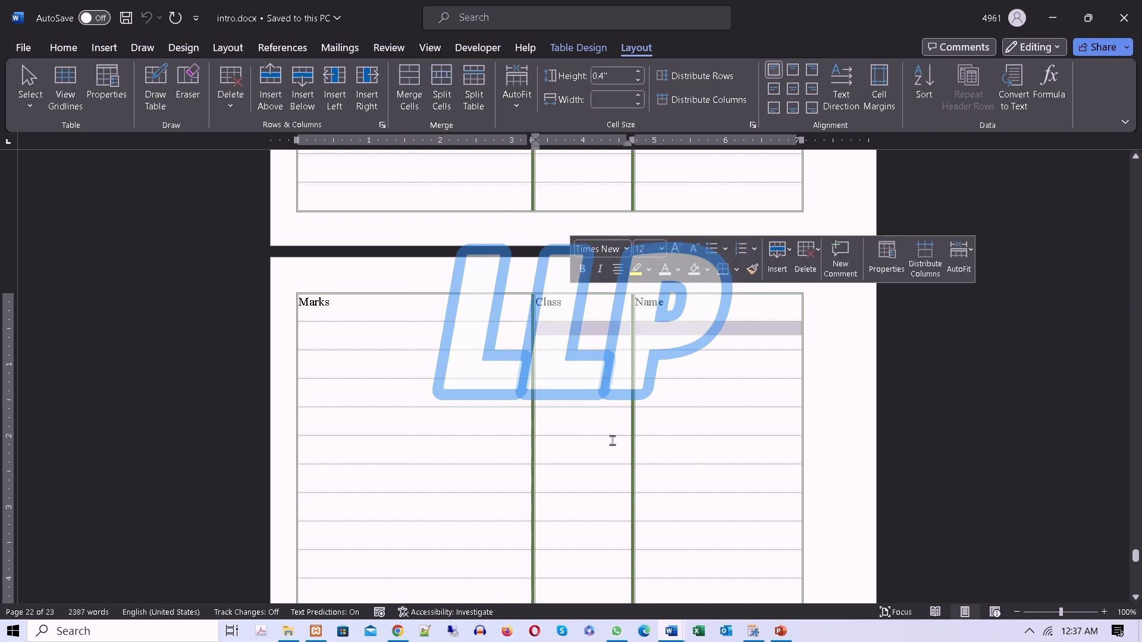
{"action": "scroll", "coordinate": [614, 465], "scroll_direction": "up", "scroll_amount": 3}
{"action": "scroll", "coordinate": [614, 466], "scroll_direction": "up", "scroll_amount": 20}
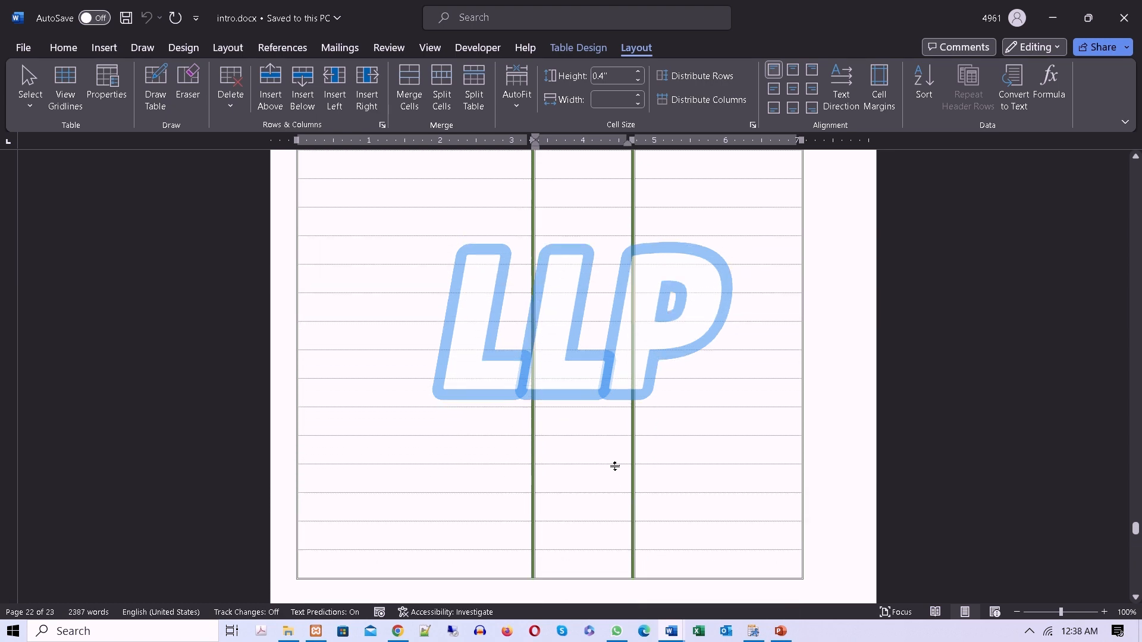
{"action": "scroll", "coordinate": [654, 444], "scroll_direction": "up", "scroll_amount": 10}
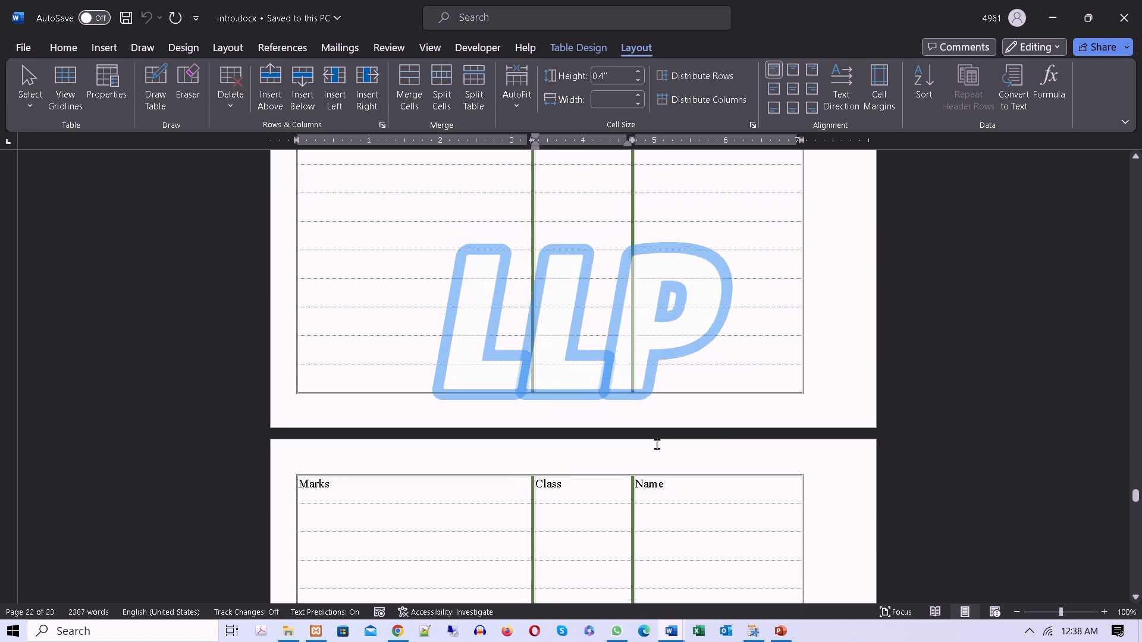
{"action": "scroll", "coordinate": [662, 445], "scroll_direction": "down", "scroll_amount": 6}
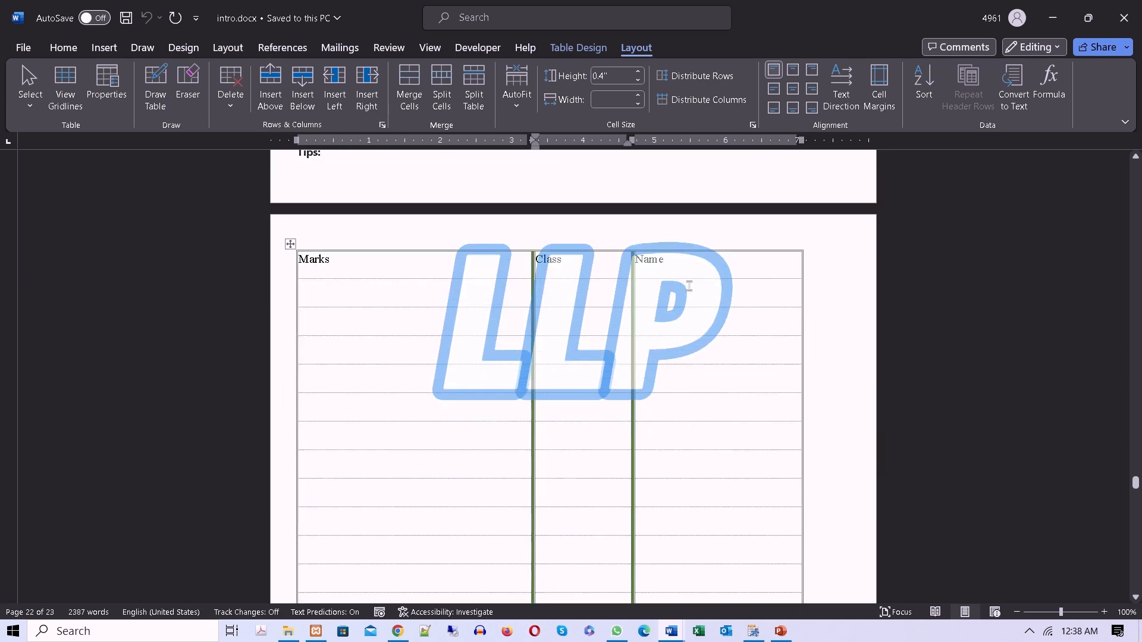
{"action": "left_click_drag", "start_coordinate": [592, 266], "coordinate": [342, 264]}
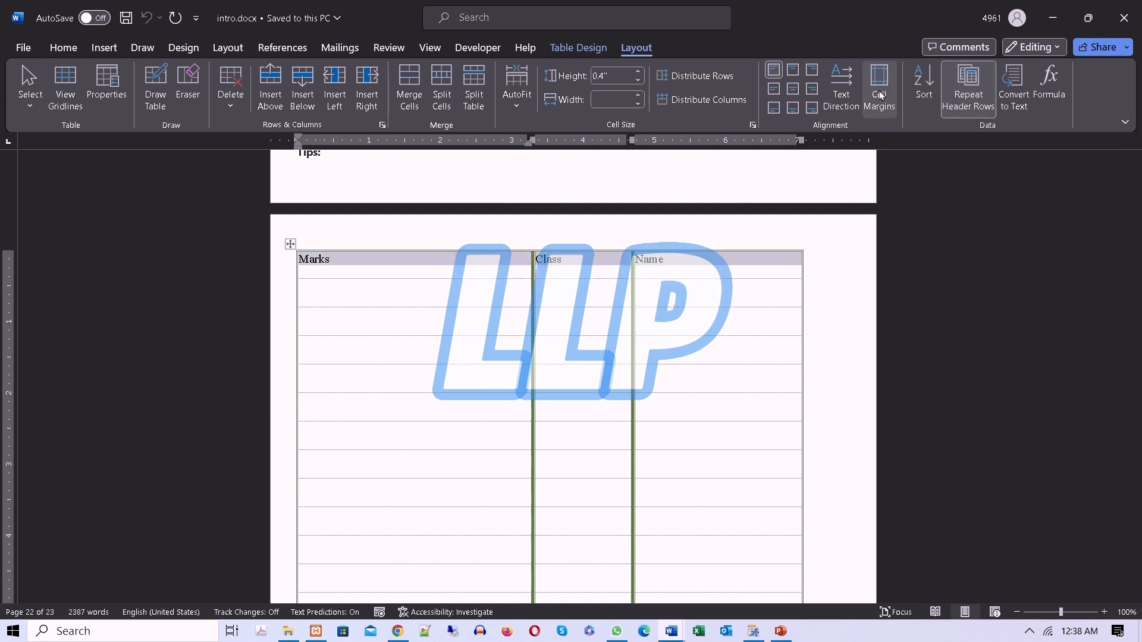
{"action": "left_click", "coordinate": [844, 89]}
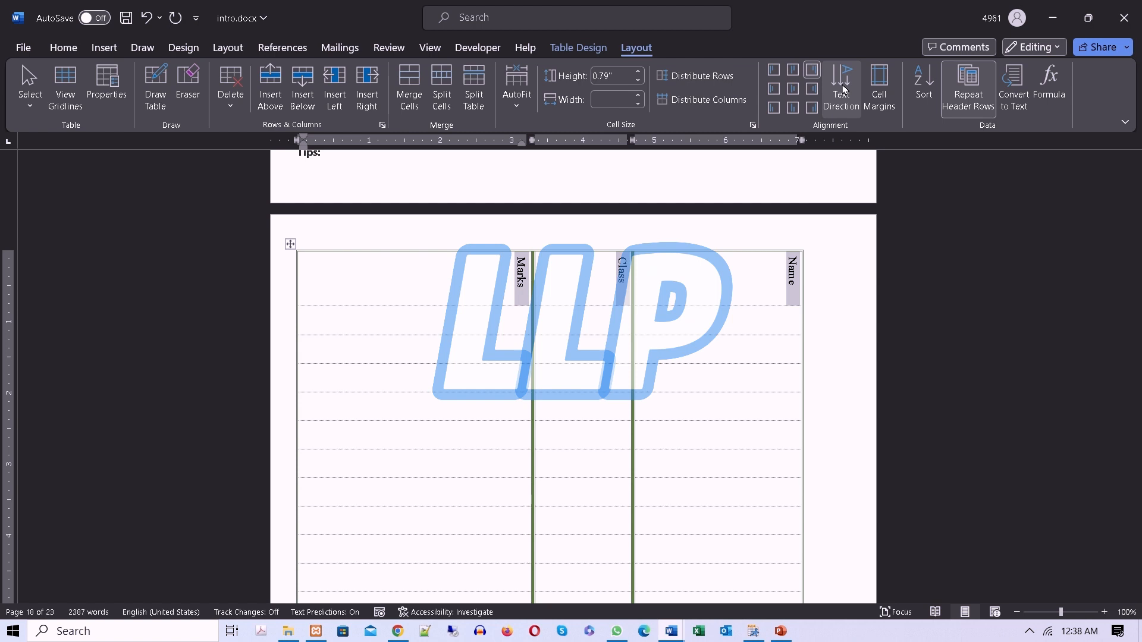
Cycle the header row's text direction through the upward and downward orientations and return it to horizontal.
{"action": "left_click", "coordinate": [844, 89]}
{"action": "left_click", "coordinate": [844, 89]}
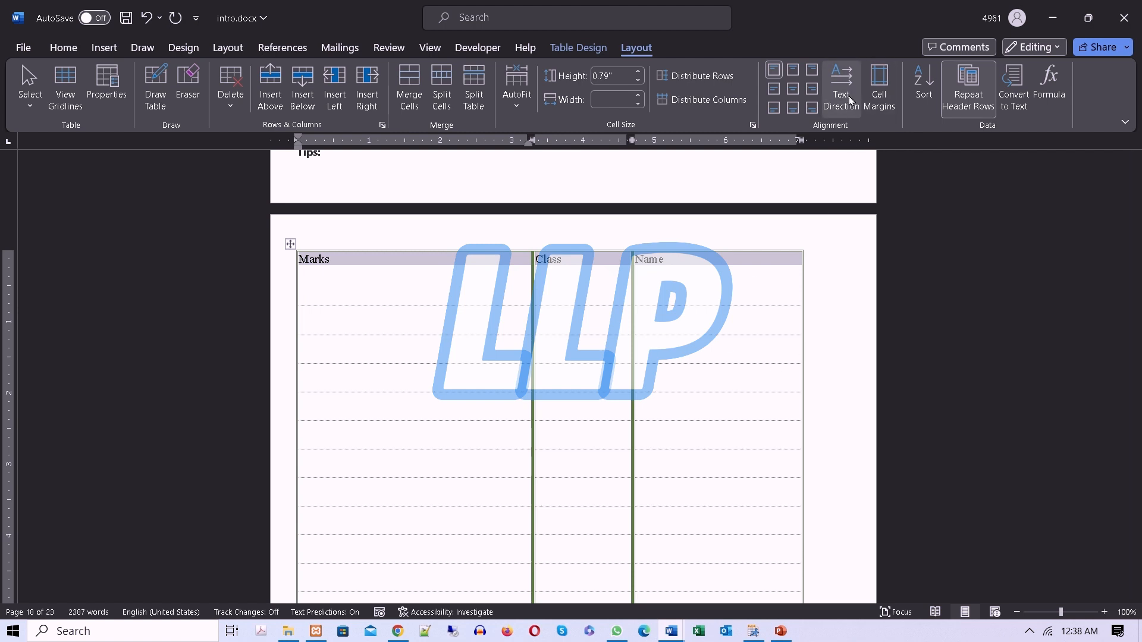
{"action": "left_click", "coordinate": [844, 89]}
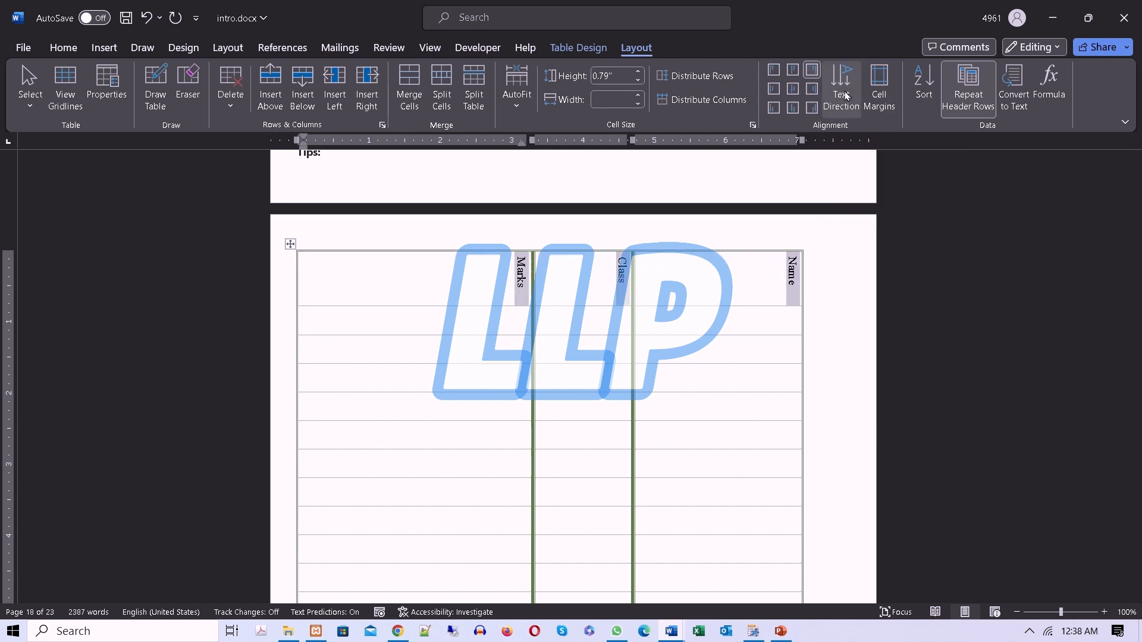
{"action": "left_click", "coordinate": [844, 90]}
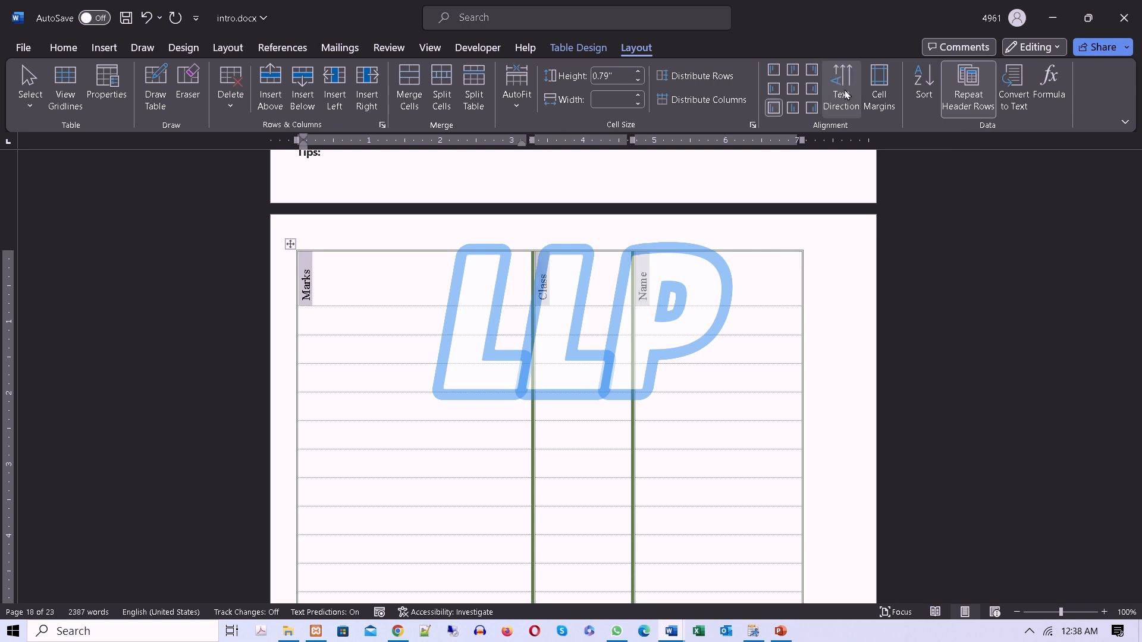
{"action": "left_click", "coordinate": [845, 94]}
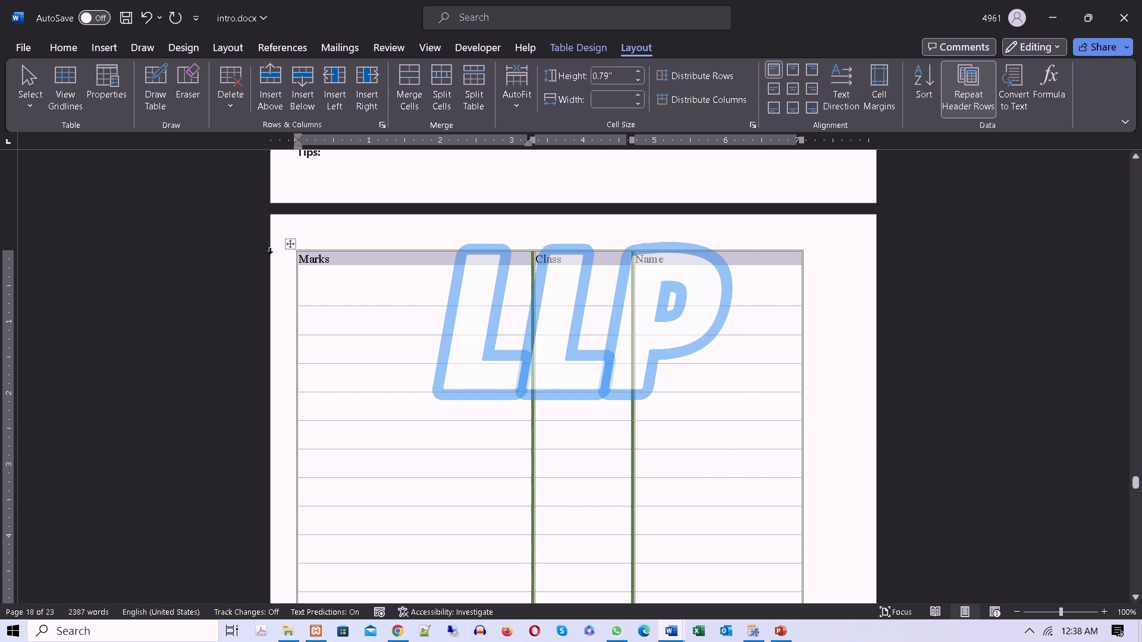
Select the whole Marks, Class and Name table and remove all its borders with No Border.
{"action": "left_click", "coordinate": [289, 243]}
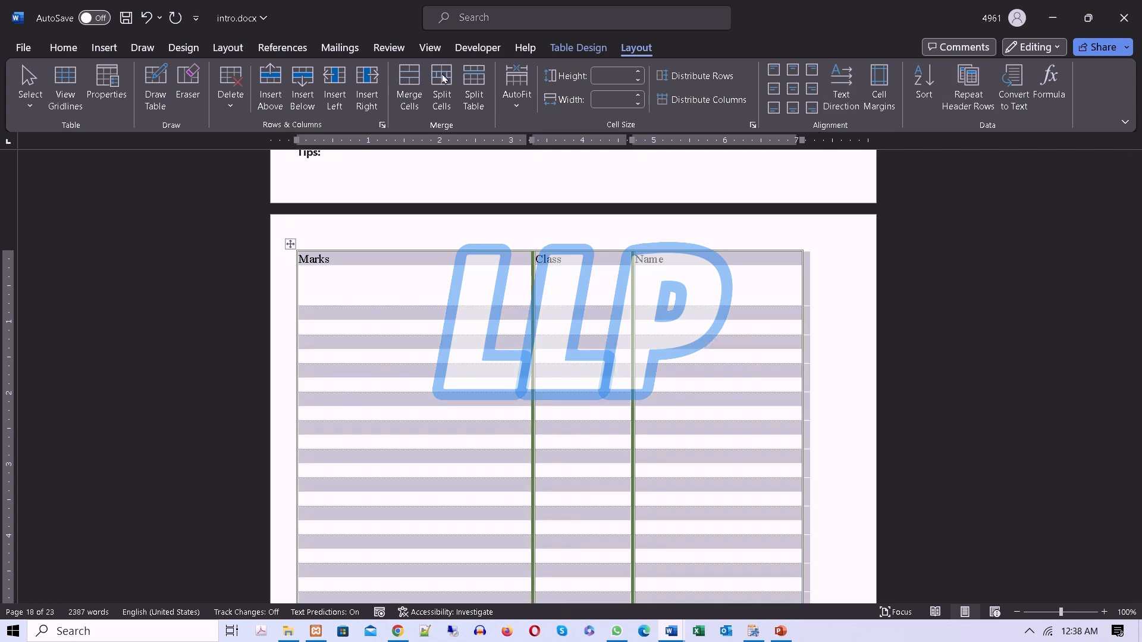
{"action": "left_click", "coordinate": [556, 49]}
{"action": "left_click", "coordinate": [754, 106]}
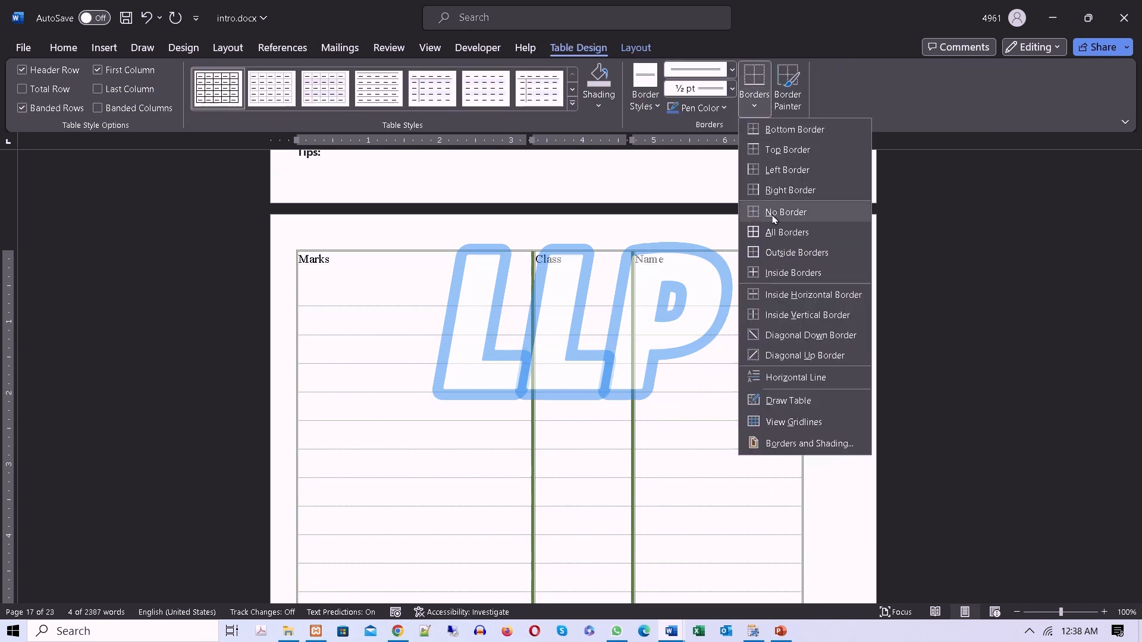
{"action": "left_click", "coordinate": [773, 213]}
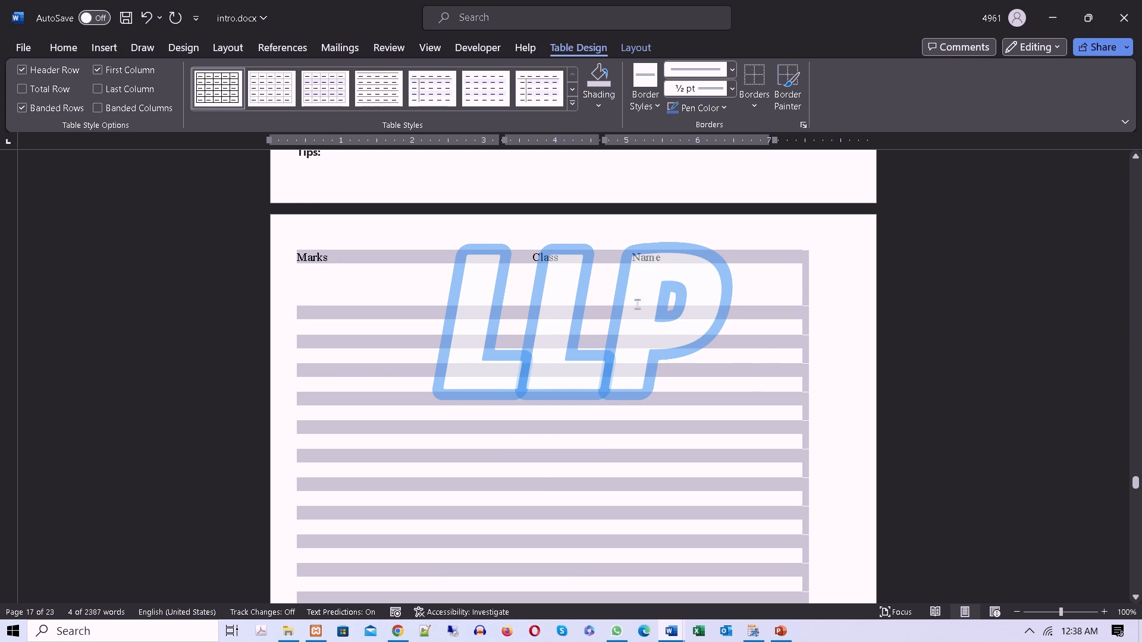
Display the borderless table's gridlines, hide them once to compare, and leave them displayed.
{"action": "left_click", "coordinate": [636, 53]}
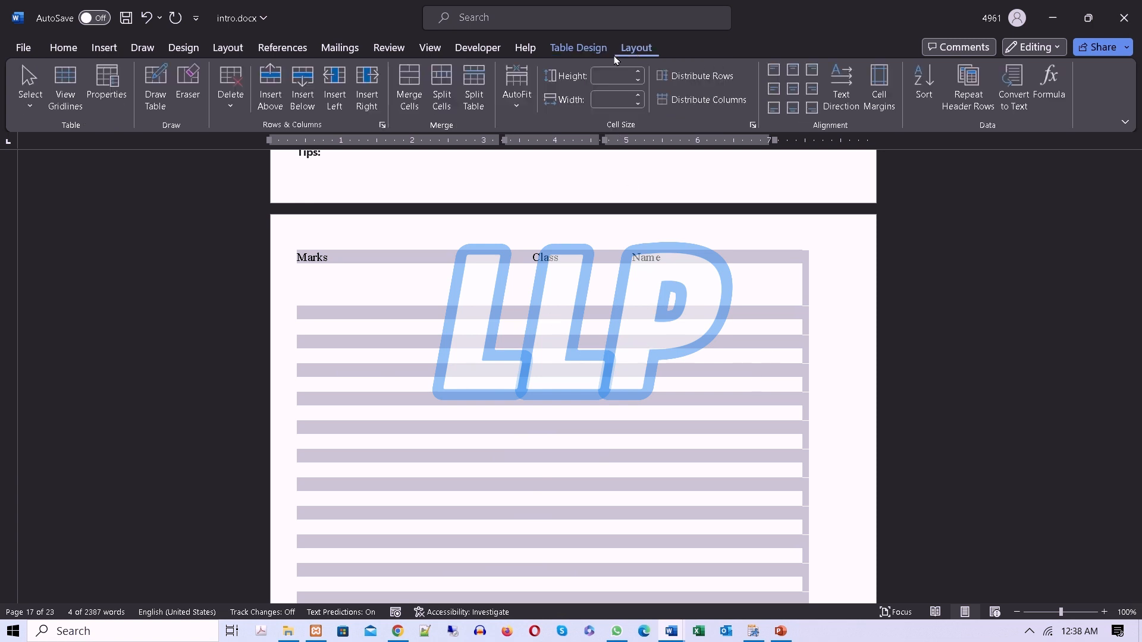
{"action": "left_click", "coordinate": [65, 92]}
{"action": "left_click", "coordinate": [500, 414]}
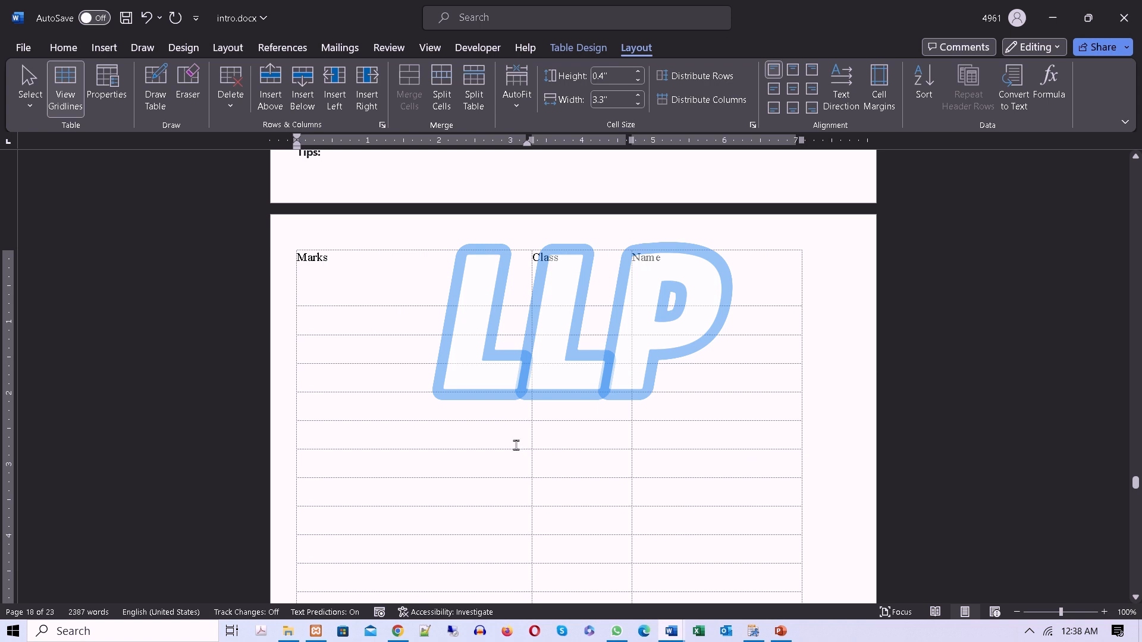
{"action": "left_click", "coordinate": [76, 99]}
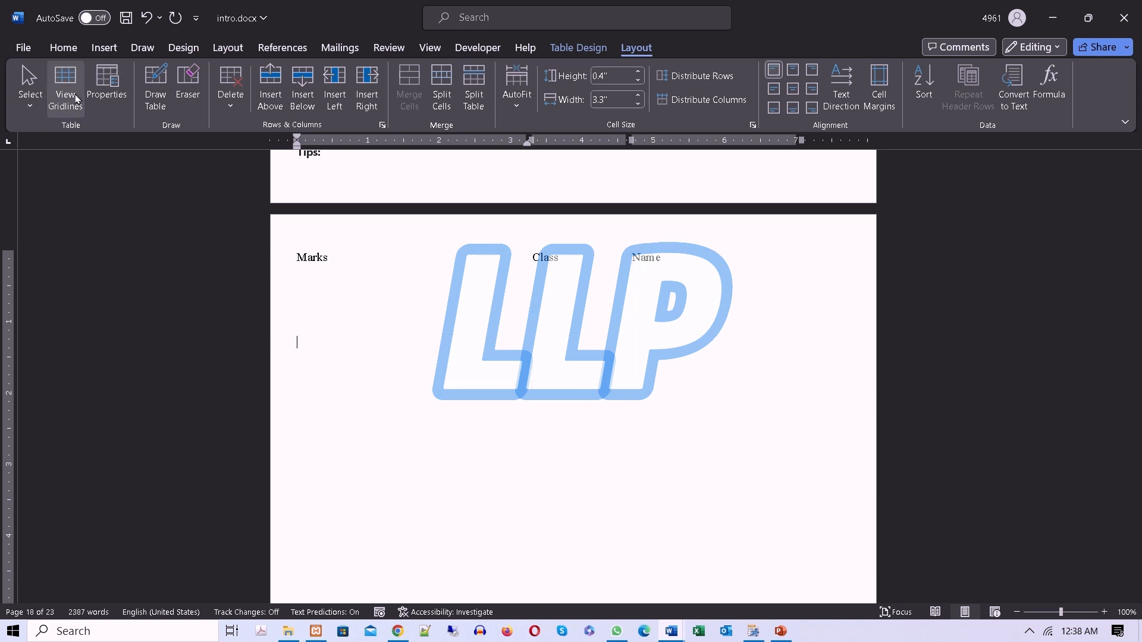
{"action": "left_click", "coordinate": [76, 99]}
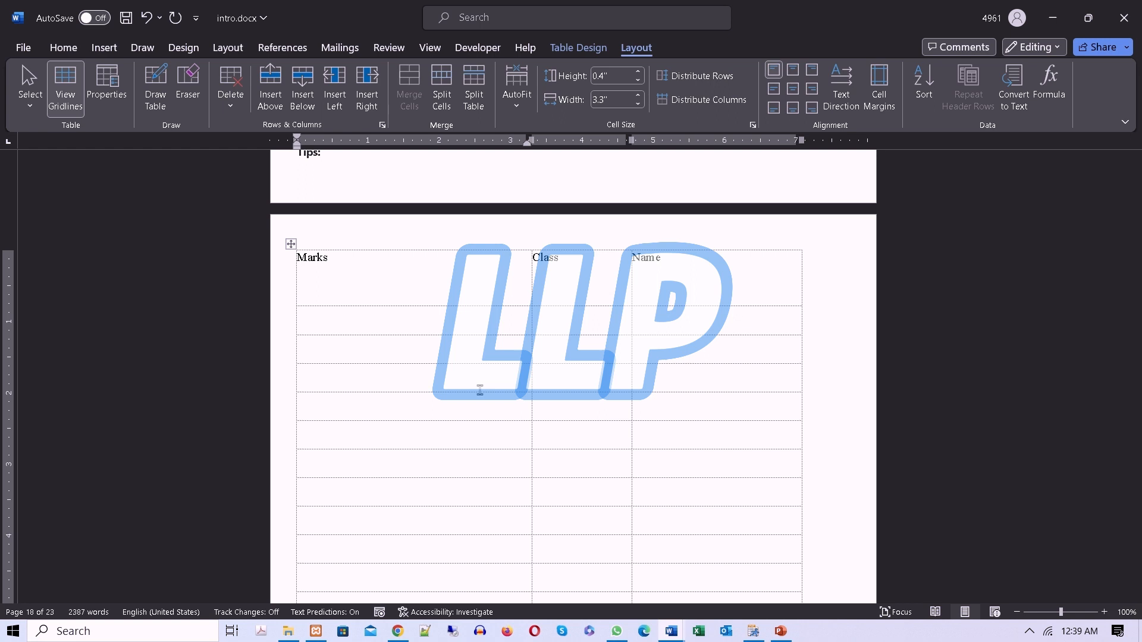
Select the whole Marks, Class and Name table and apply All Borders with the ½ pt line.
{"action": "left_click", "coordinate": [578, 47]}
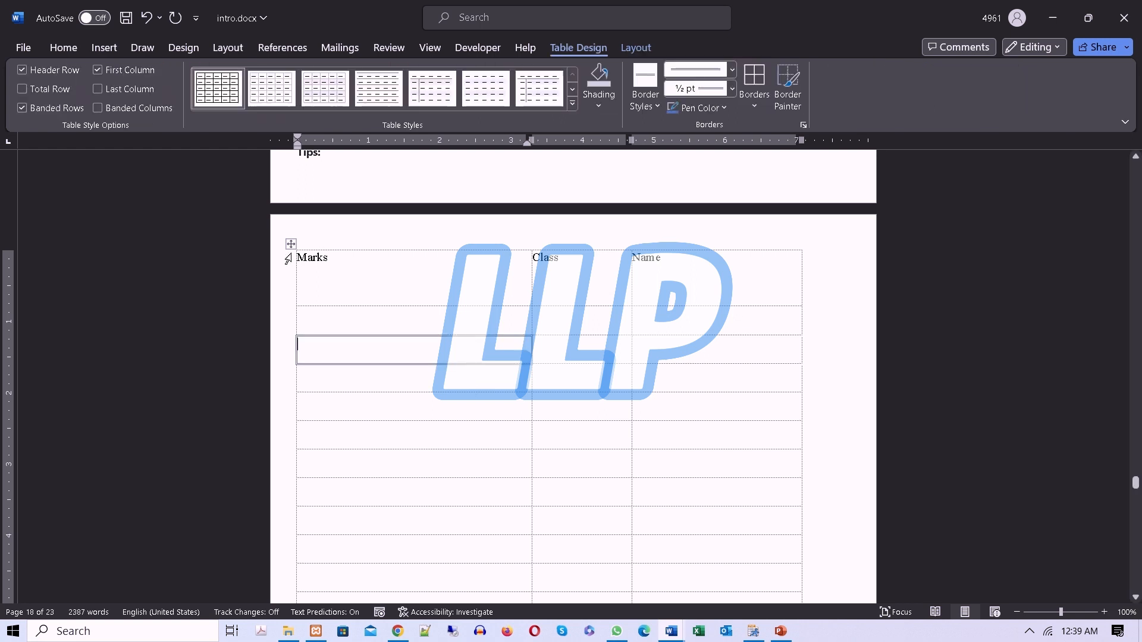
{"action": "left_click", "coordinate": [290, 244]}
{"action": "left_click", "coordinate": [761, 110]}
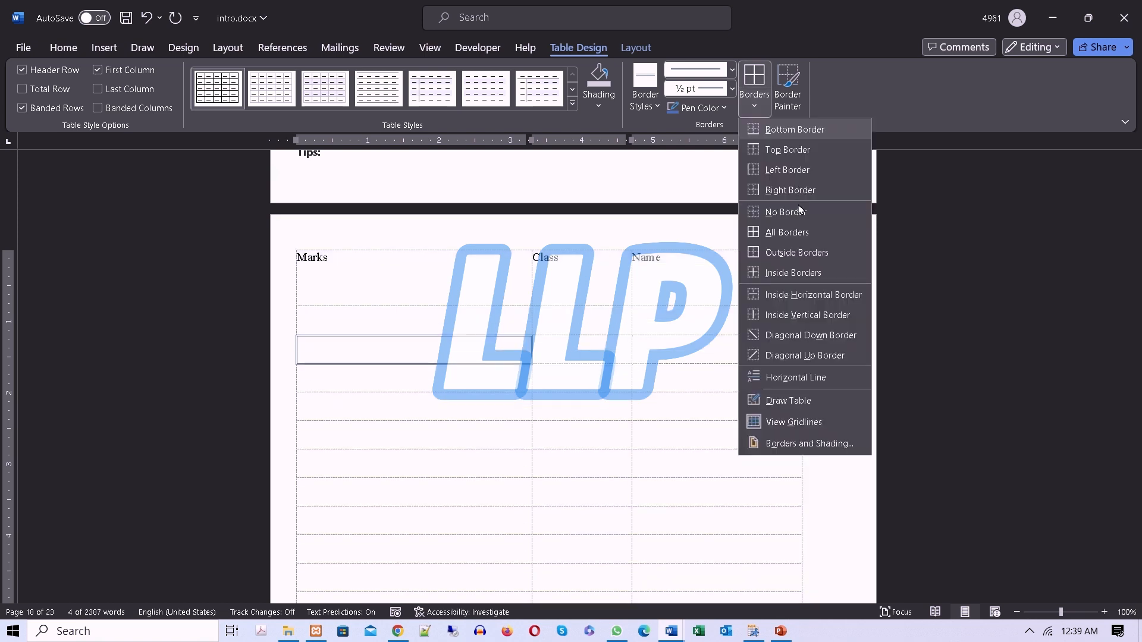
{"action": "left_click", "coordinate": [767, 229]}
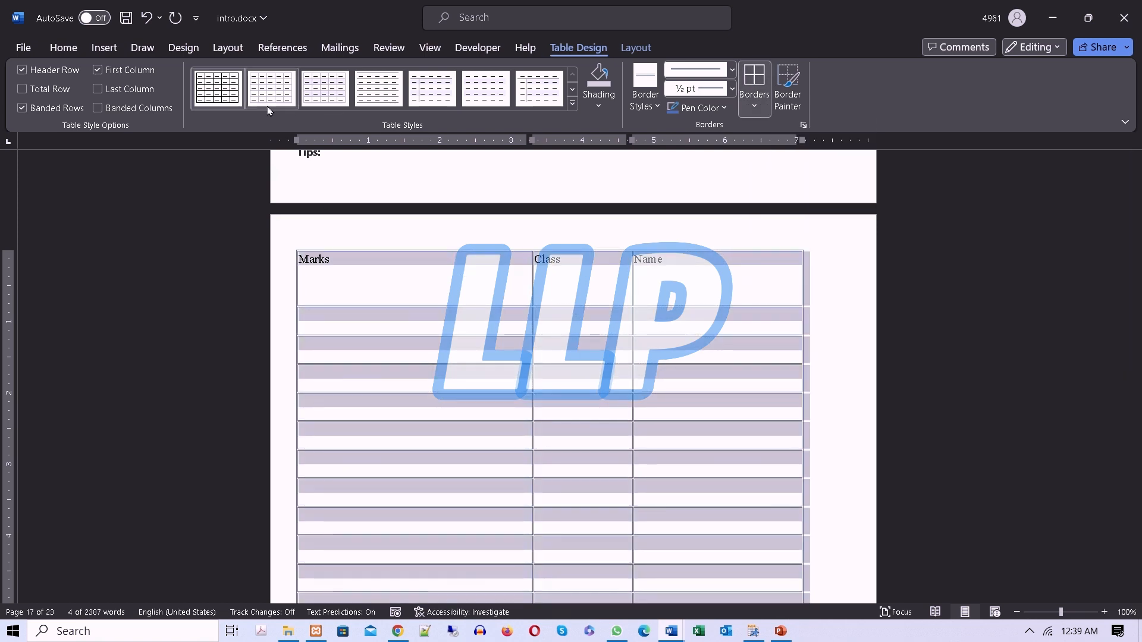
{"action": "left_click", "coordinate": [627, 50]}
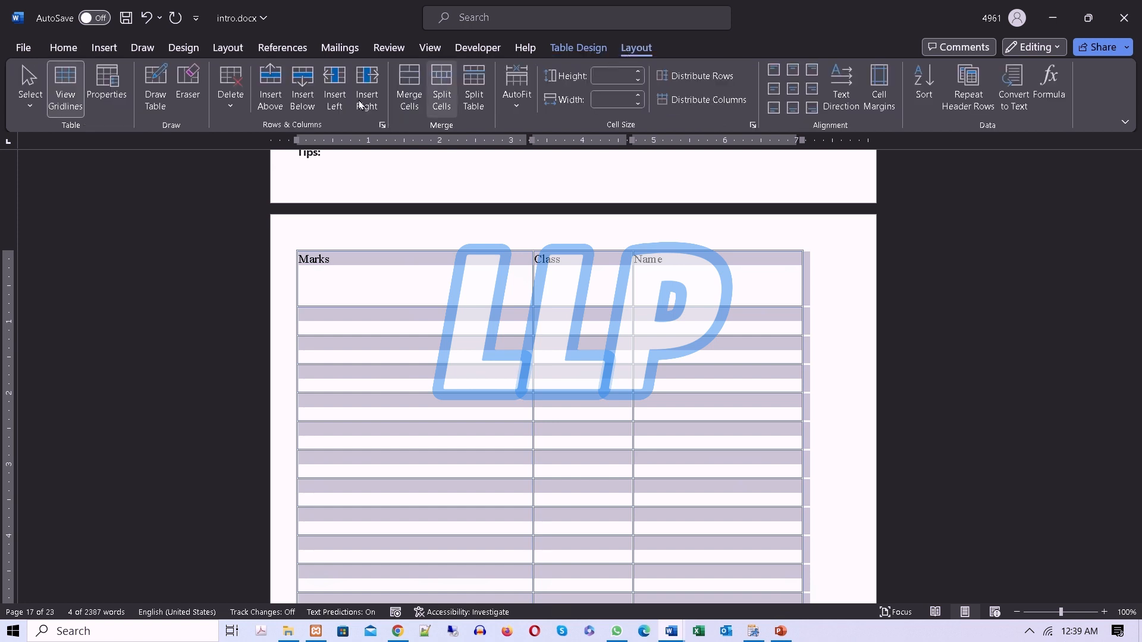
Draw a table about 2.2 inches high below the Draw Table bullet on the last page, with one vertical divider near its right edge.
{"action": "scroll", "coordinate": [619, 423], "scroll_direction": "down", "scroll_amount": 6}
{"action": "scroll", "coordinate": [624, 450], "scroll_direction": "down", "scroll_amount": 20}
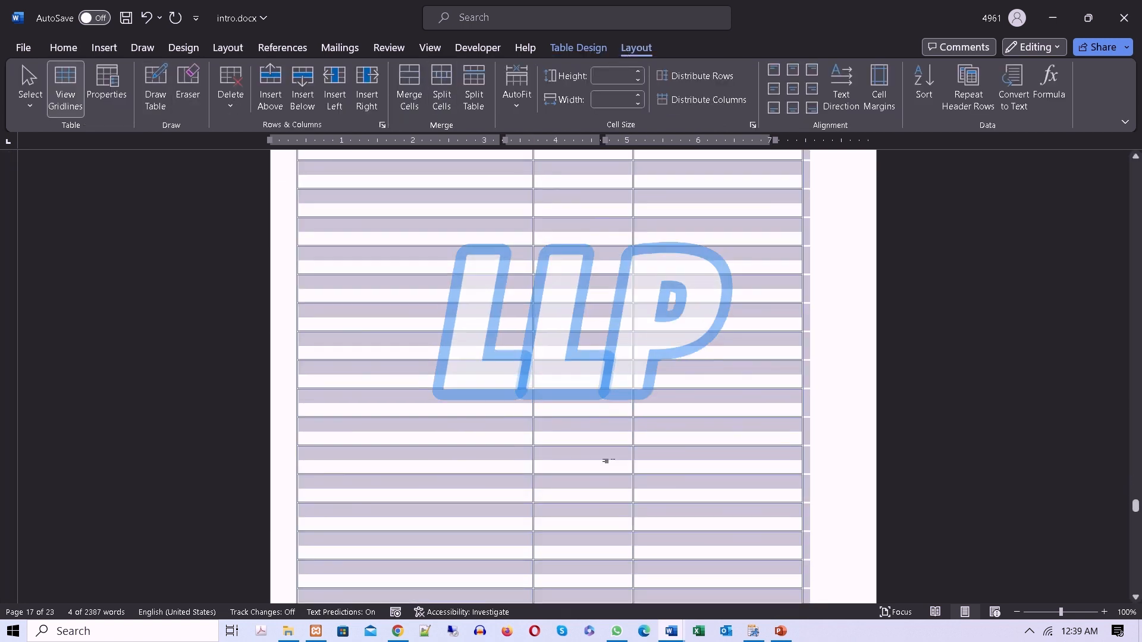
{"action": "scroll", "coordinate": [605, 487], "scroll_direction": "down", "scroll_amount": 15}
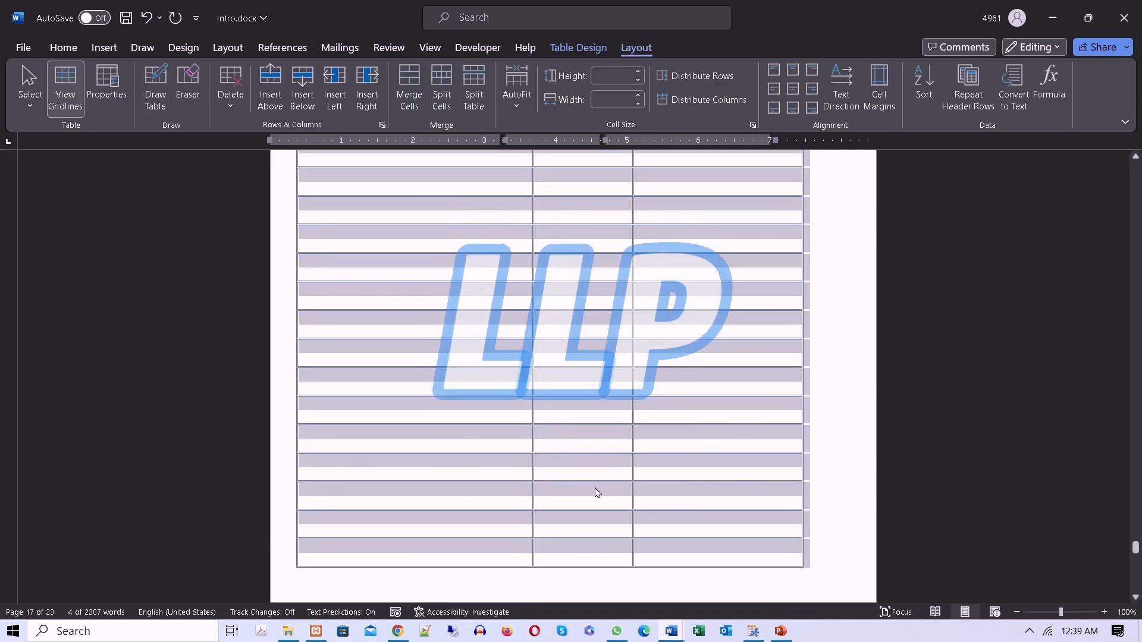
{"action": "scroll", "coordinate": [582, 497], "scroll_direction": "down", "scroll_amount": 3}
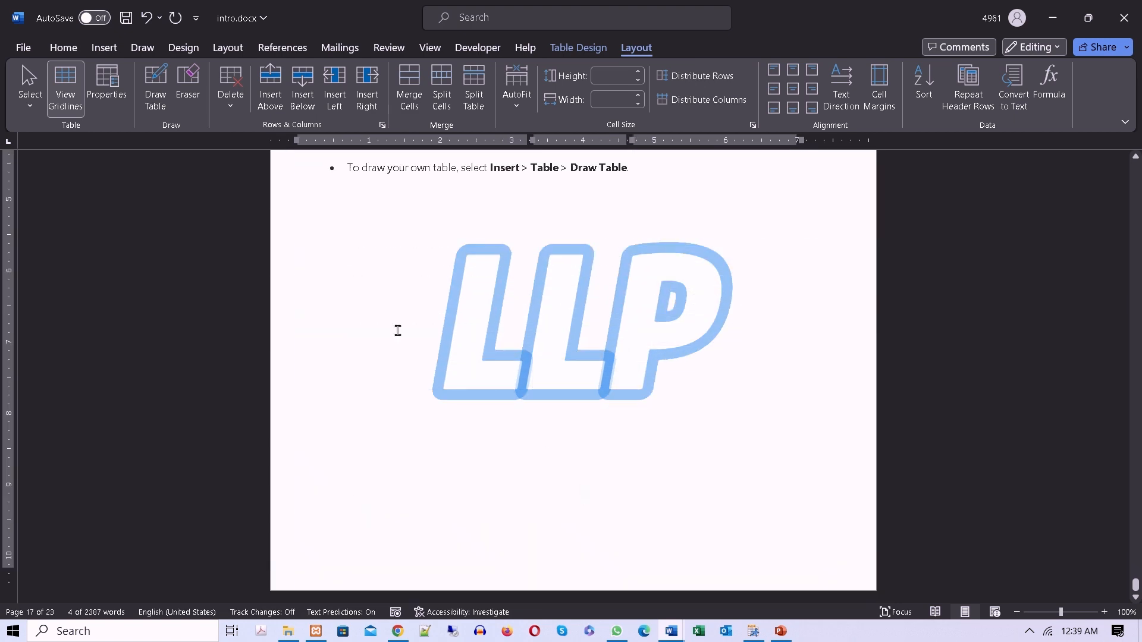
{"action": "left_click", "coordinate": [104, 48]}
{"action": "left_click", "coordinate": [118, 89]}
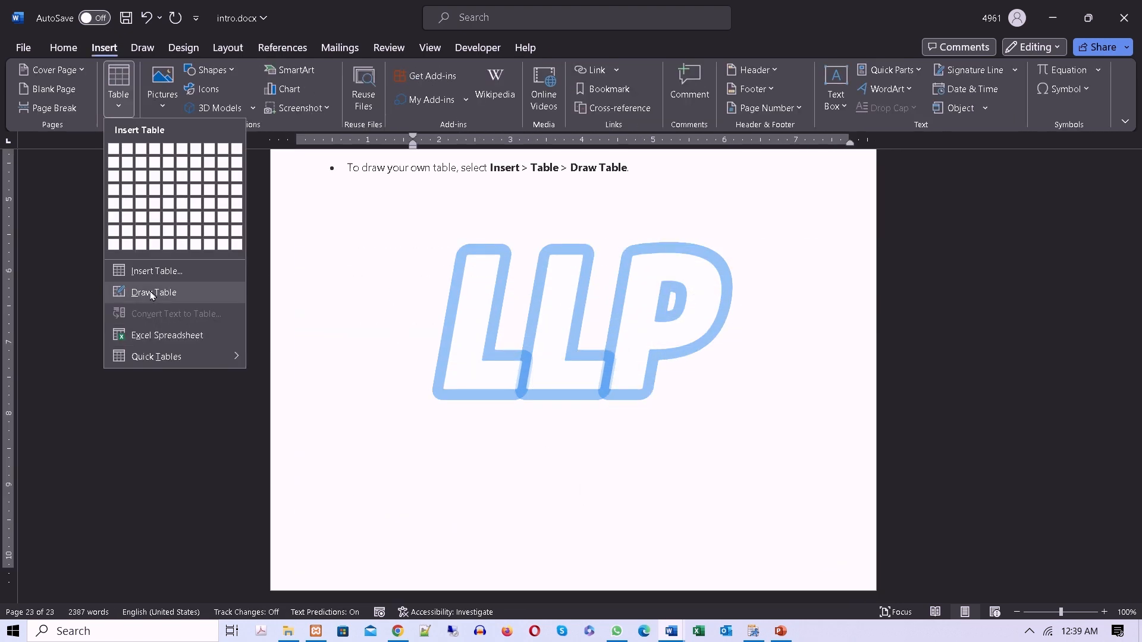
{"action": "left_click", "coordinate": [152, 293]}
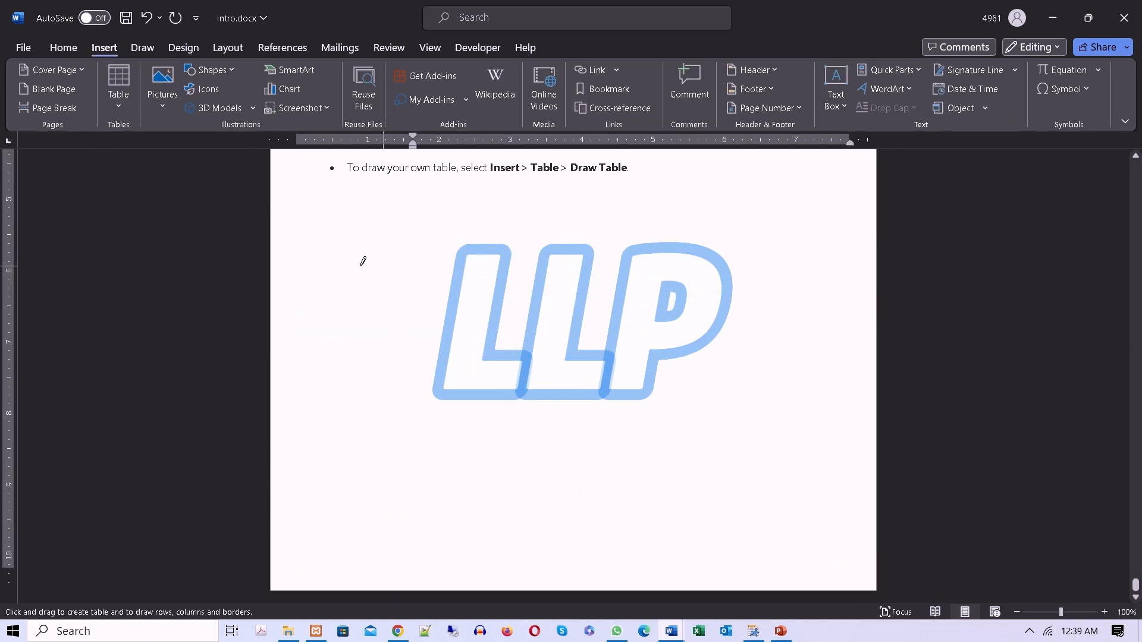
{"action": "mouse_move", "coordinate": [360, 254]}
{"action": "left_mouse_down"}
{"action": "mouse_move", "coordinate": [601, 288]}
{"action": "mouse_move", "coordinate": [820, 372]}
{"action": "mouse_move", "coordinate": [847, 416]}
{"action": "left_mouse_up"}
{"action": "left_click_drag", "start_coordinate": [712, 256], "coordinate": [709, 412]}
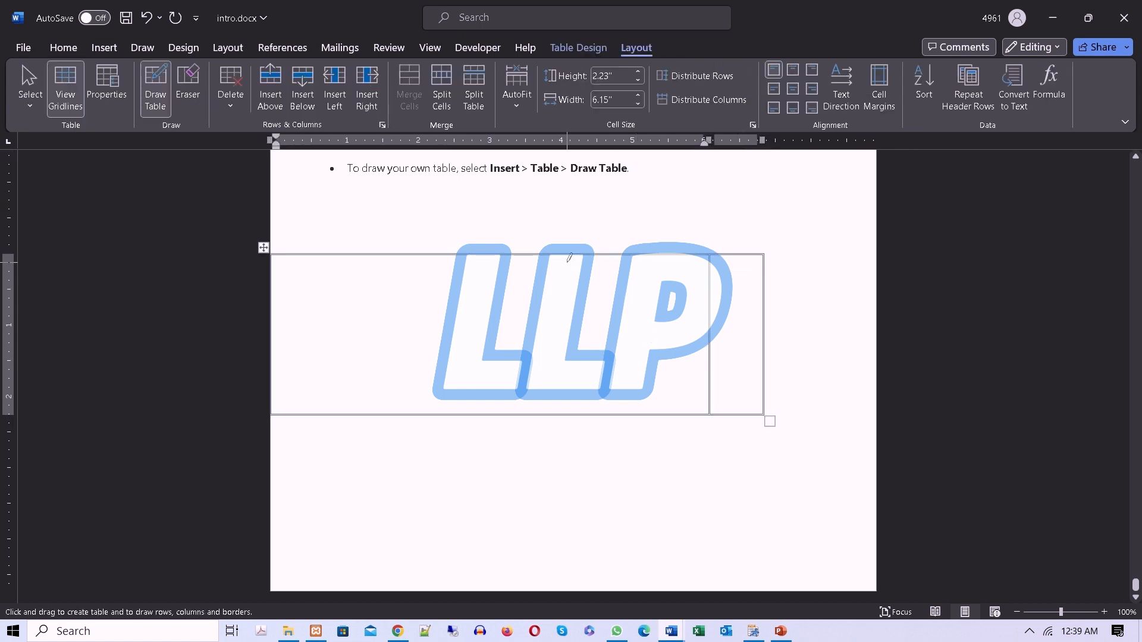
Draw further vertical and horizontal lines inside the drawn table to divide it into more cells.
{"action": "left_click_drag", "start_coordinate": [567, 262], "coordinate": [552, 408]}
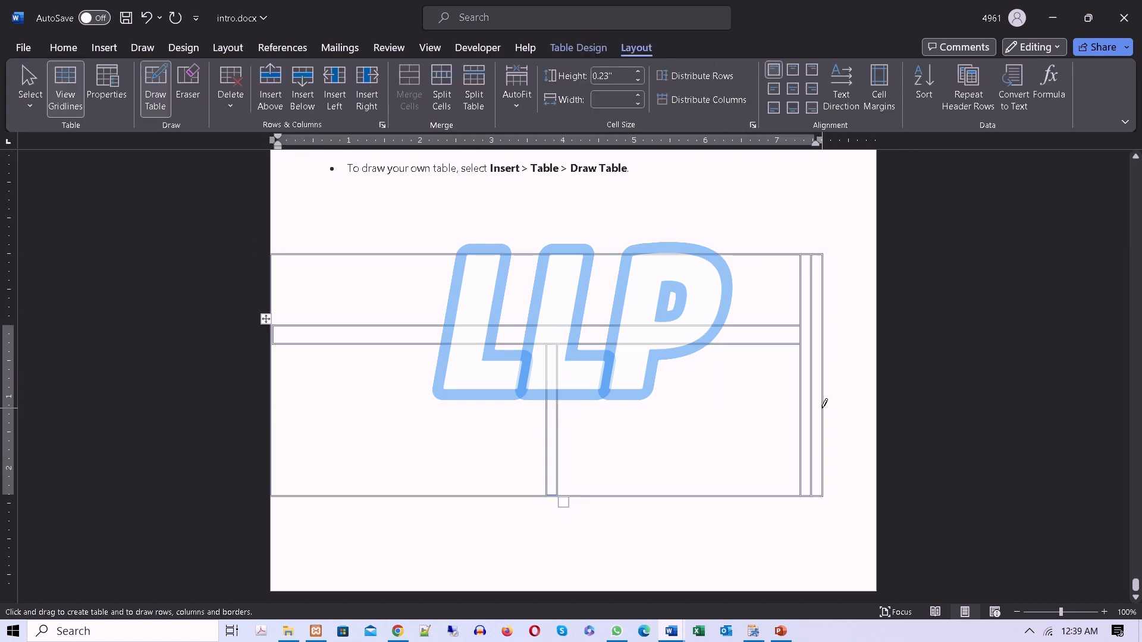
{"action": "left_click_drag", "start_coordinate": [798, 409], "coordinate": [558, 409]}
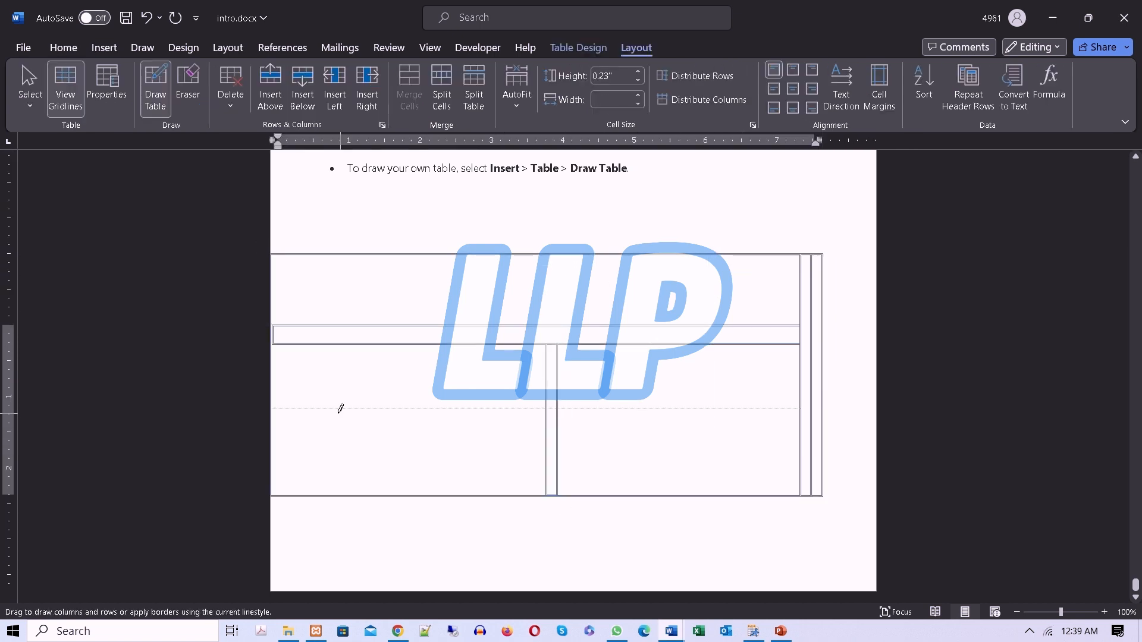
{"action": "left_click_drag", "start_coordinate": [338, 414], "coordinate": [340, 413]}
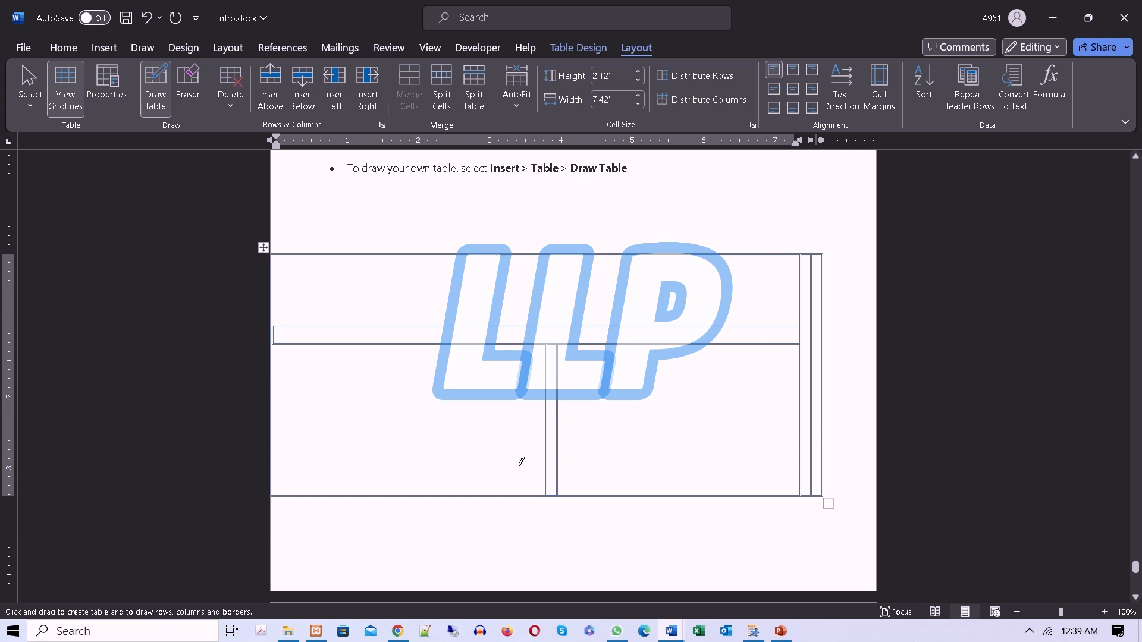
Erase the left border of the narrow vertical cell in the lower middle of the drawn table and stop erasing.
{"action": "left_click", "coordinate": [188, 86]}
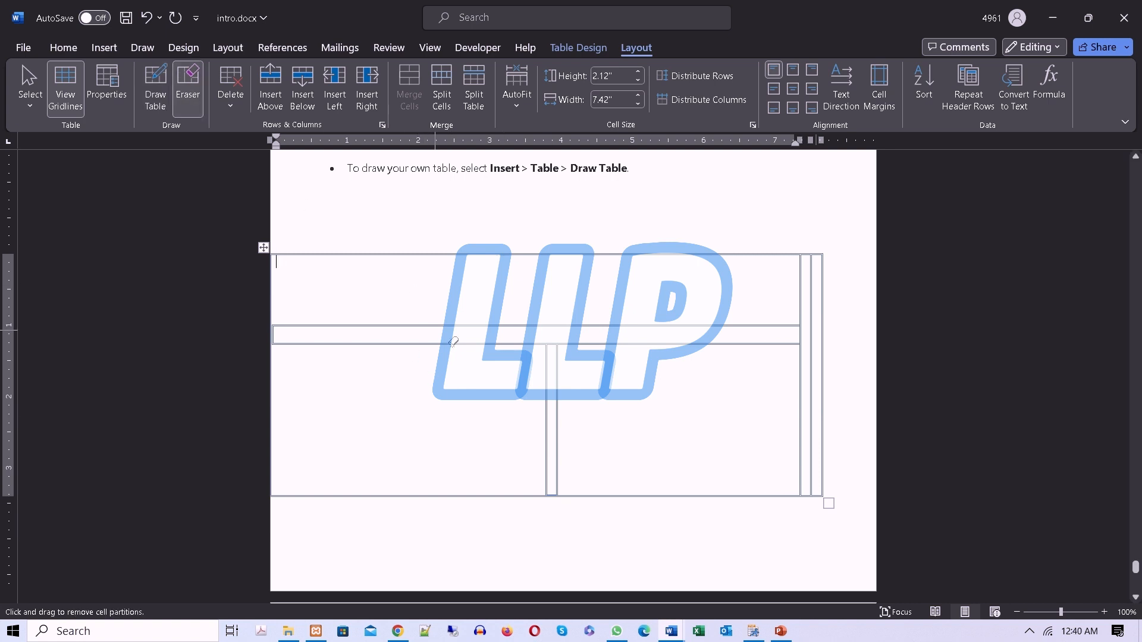
{"action": "left_click", "coordinate": [549, 359]}
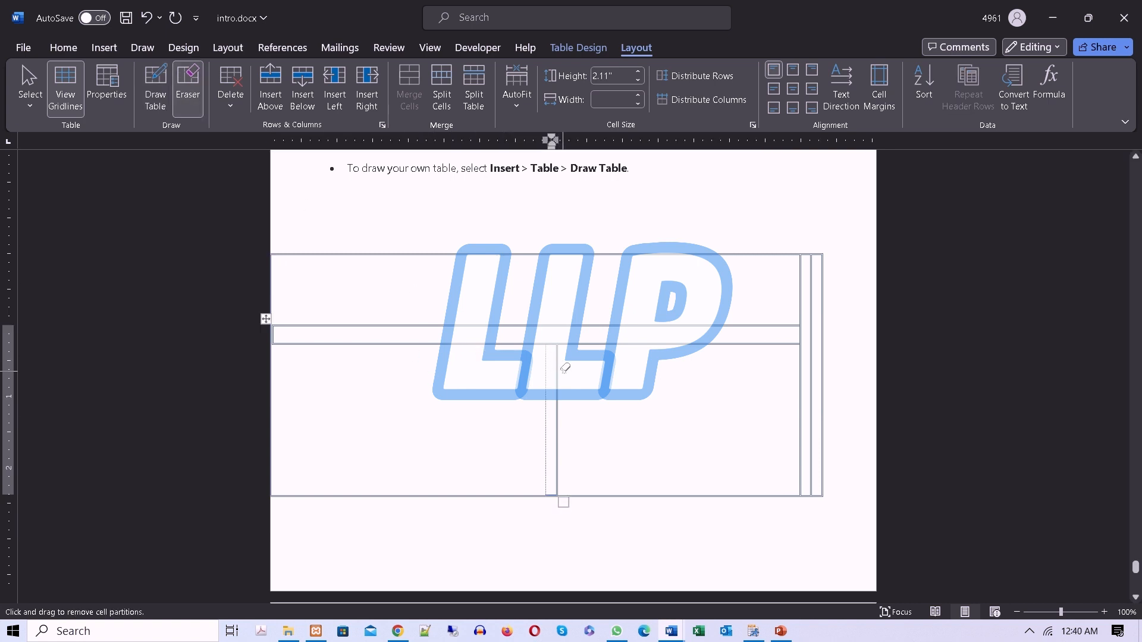
{"action": "key", "text": "Escape"}
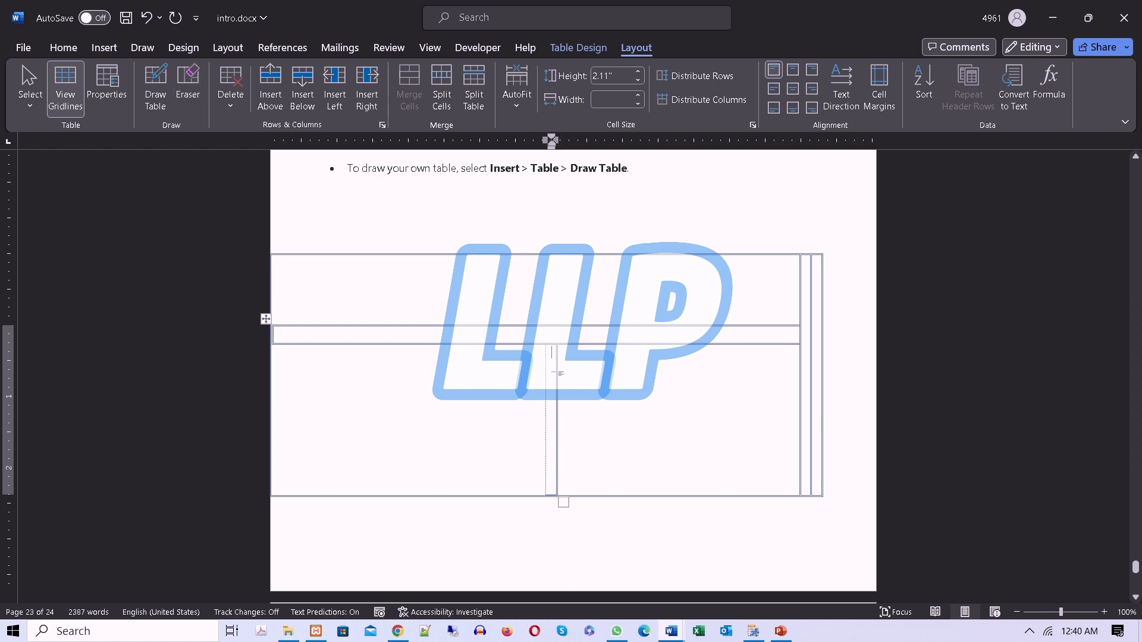
Erase the remaining inner horizontal and vertical borders of the drawn table, keeping its outer frame.
{"action": "left_click", "coordinate": [194, 76]}
{"action": "left_click", "coordinate": [601, 319]}
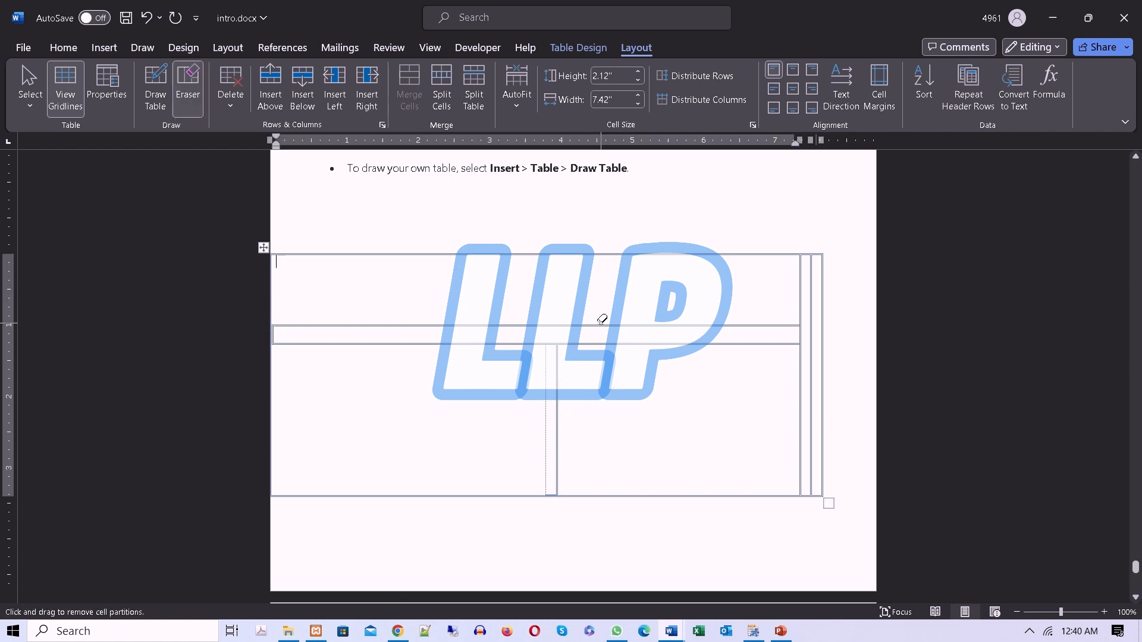
{"action": "left_click", "coordinate": [601, 321]}
{"action": "left_click", "coordinate": [803, 334]}
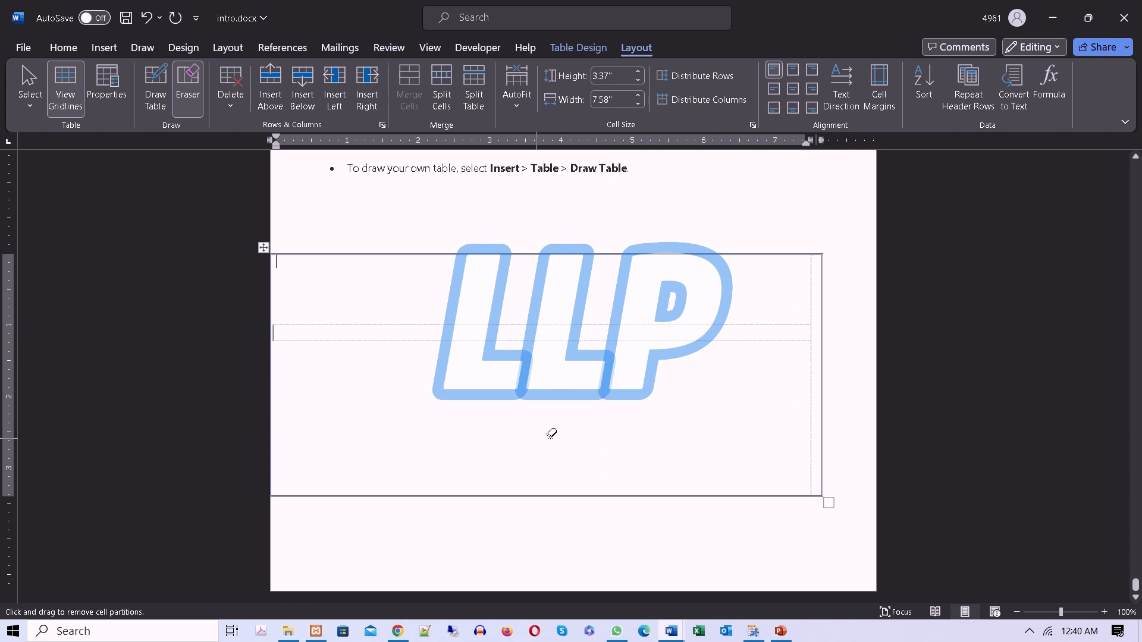
Stop erasing and reduce the height of the drawn table's row to 2.4 inches.
{"action": "left_click", "coordinate": [226, 115]}
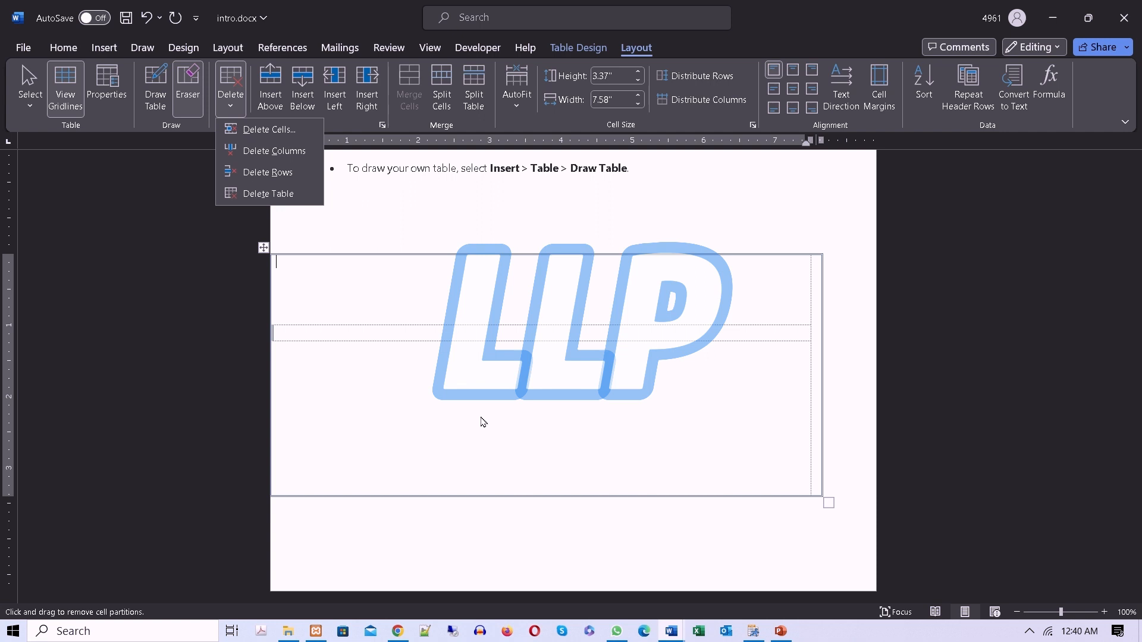
{"action": "key", "text": "Escape"}
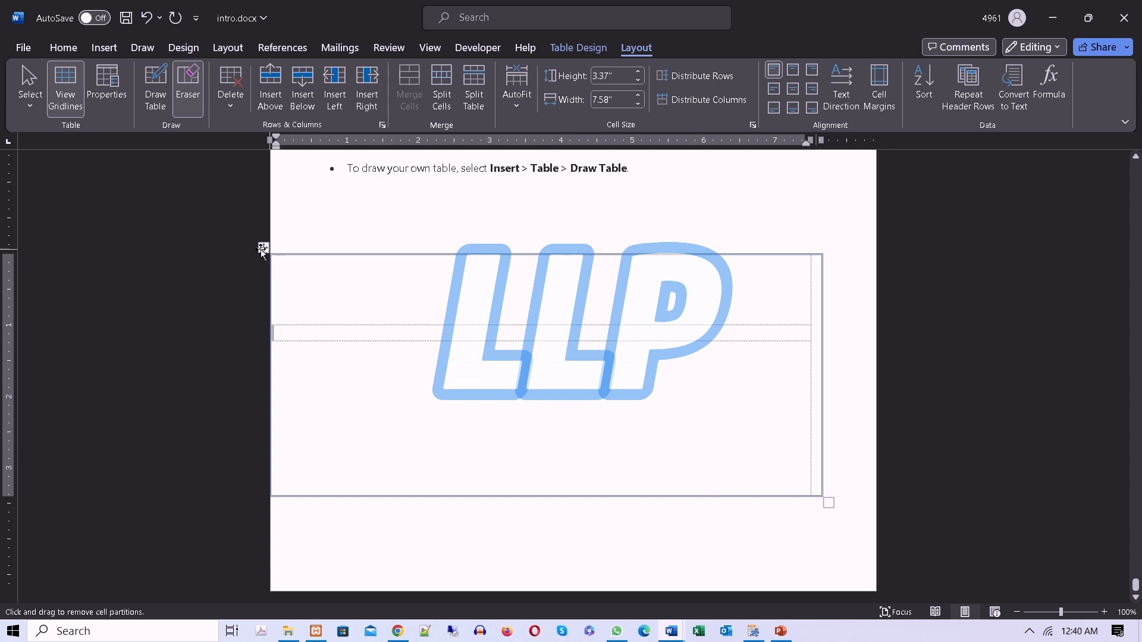
{"action": "key", "text": "Escape"}
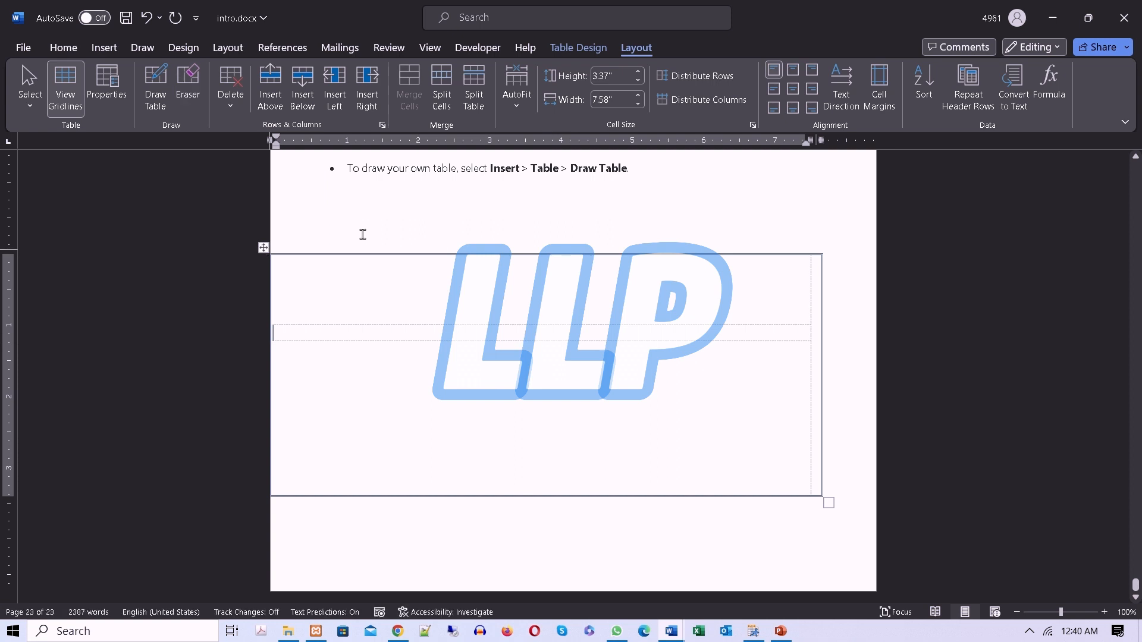
{"action": "left_click", "coordinate": [638, 80]}
{"action": "left_click", "coordinate": [638, 80]}
{"action": "left_click", "coordinate": [638, 81]}
{"action": "left_click", "coordinate": [638, 80]}
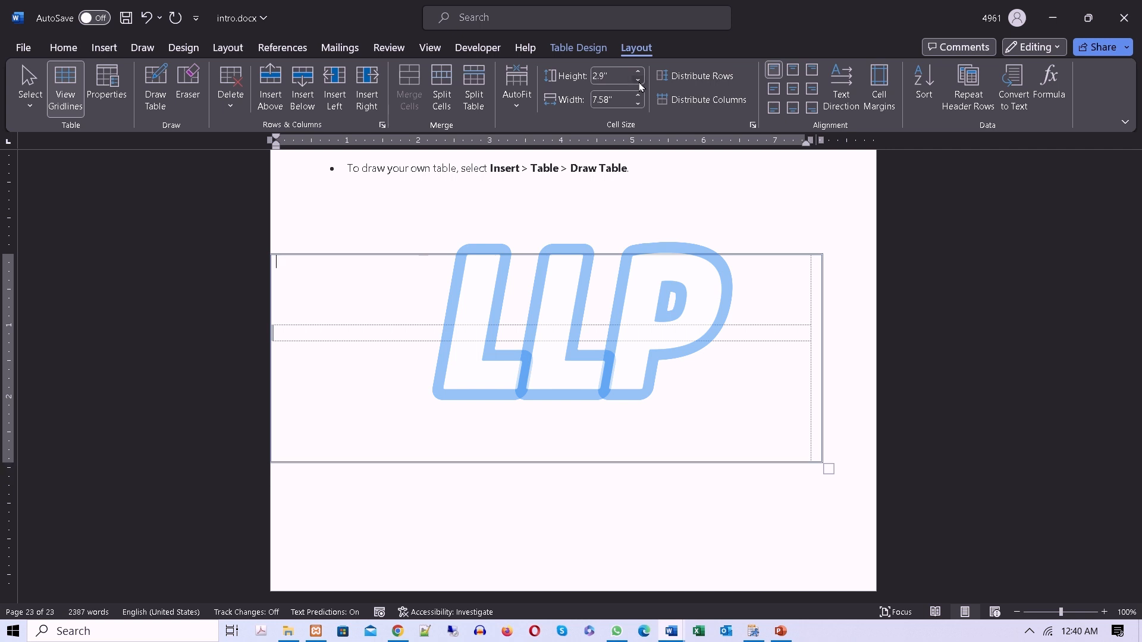
{"action": "left_click", "coordinate": [638, 80]}
{"action": "left_click", "coordinate": [638, 80]}
{"action": "left_click", "coordinate": [638, 80]}
{"action": "left_click", "coordinate": [638, 80]}
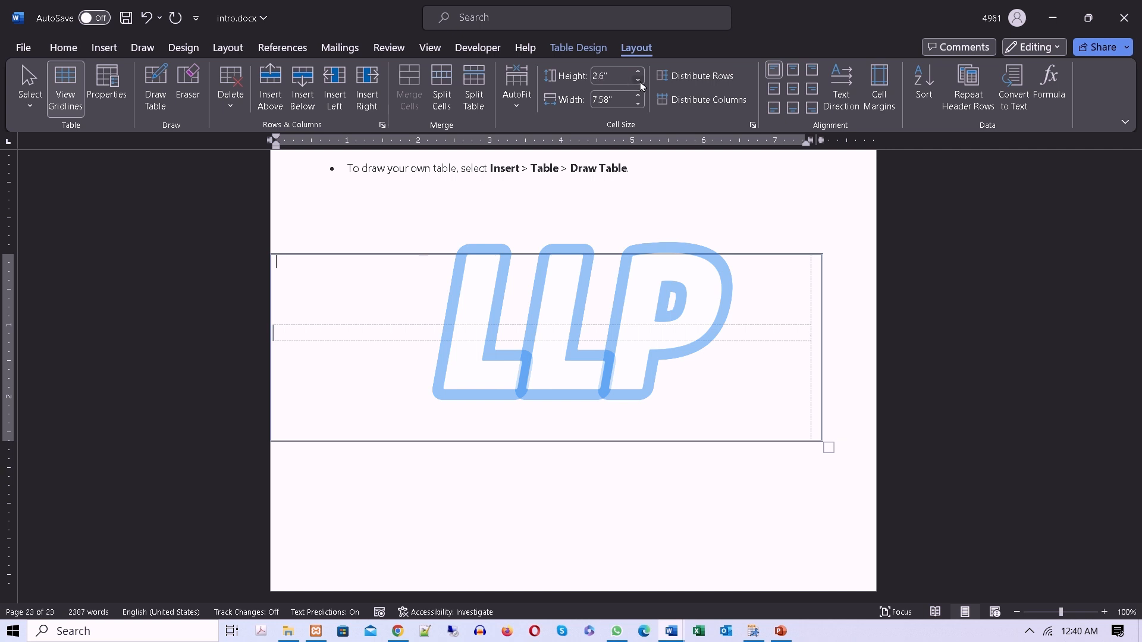
{"action": "left_click", "coordinate": [638, 81]}
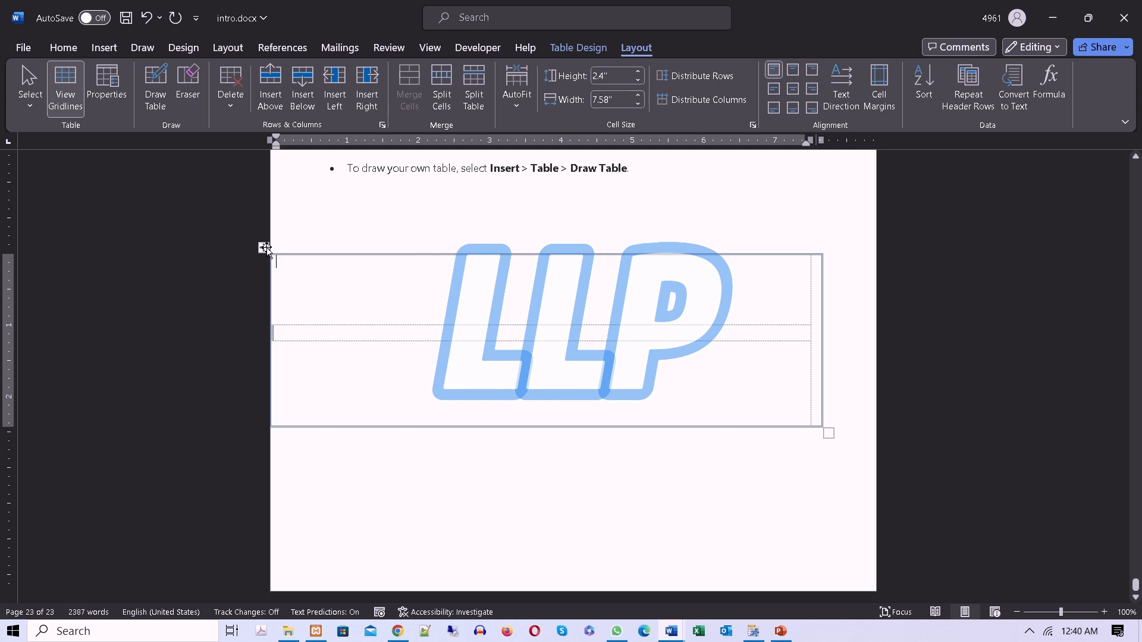
Move the drawn table rightward on the page and shrink its cell to 5.3 inches wide and 1.3 inches high.
{"action": "left_click_drag", "start_coordinate": [263, 247], "coordinate": [343, 252]}
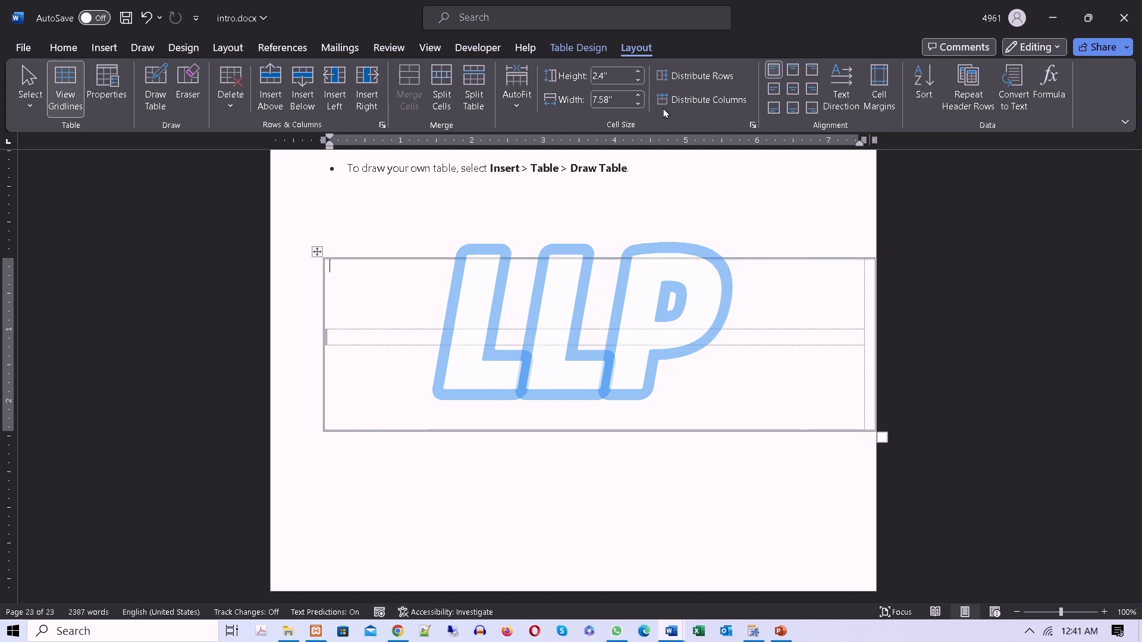
{"action": "left_click", "coordinate": [636, 105]}
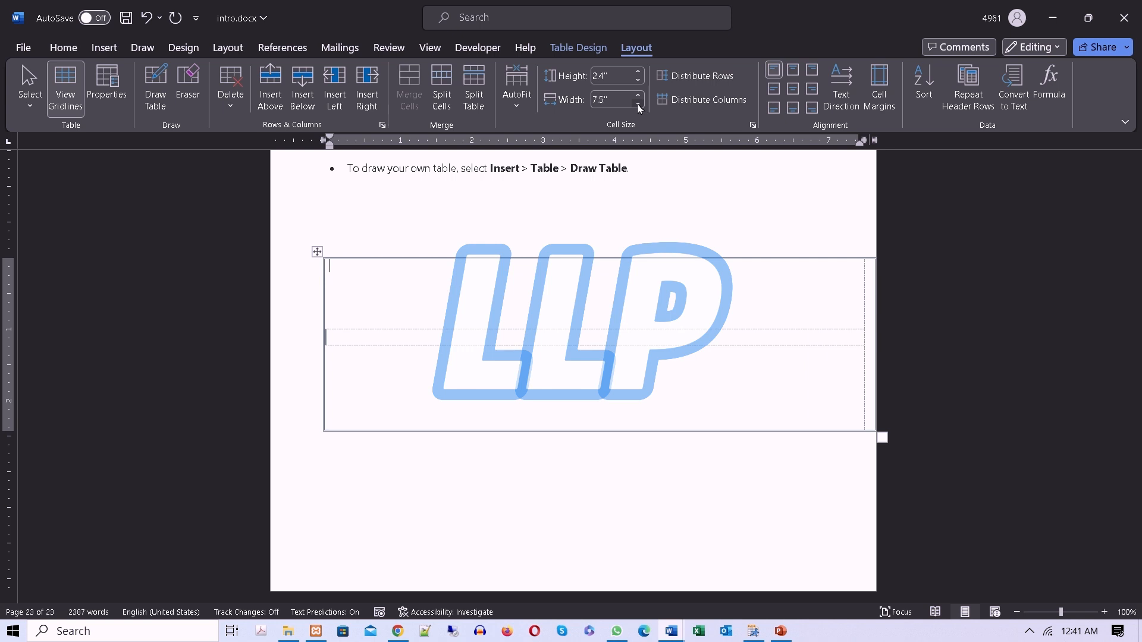
{"action": "left_click", "coordinate": [637, 106]}
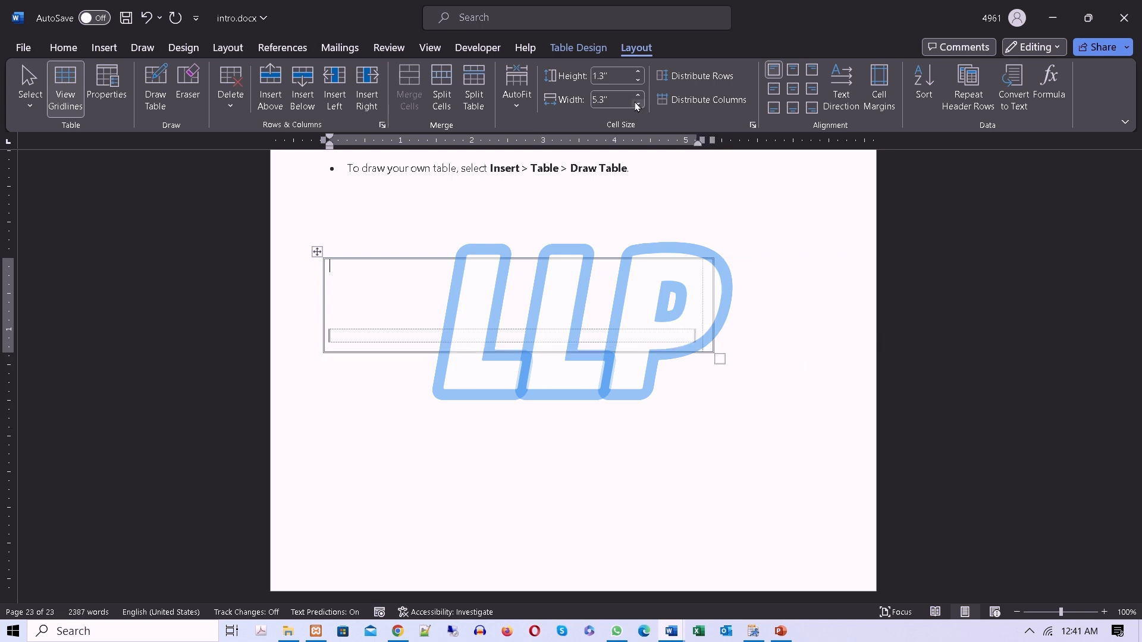
{"action": "left_click_drag", "start_coordinate": [317, 252], "coordinate": [349, 260]}
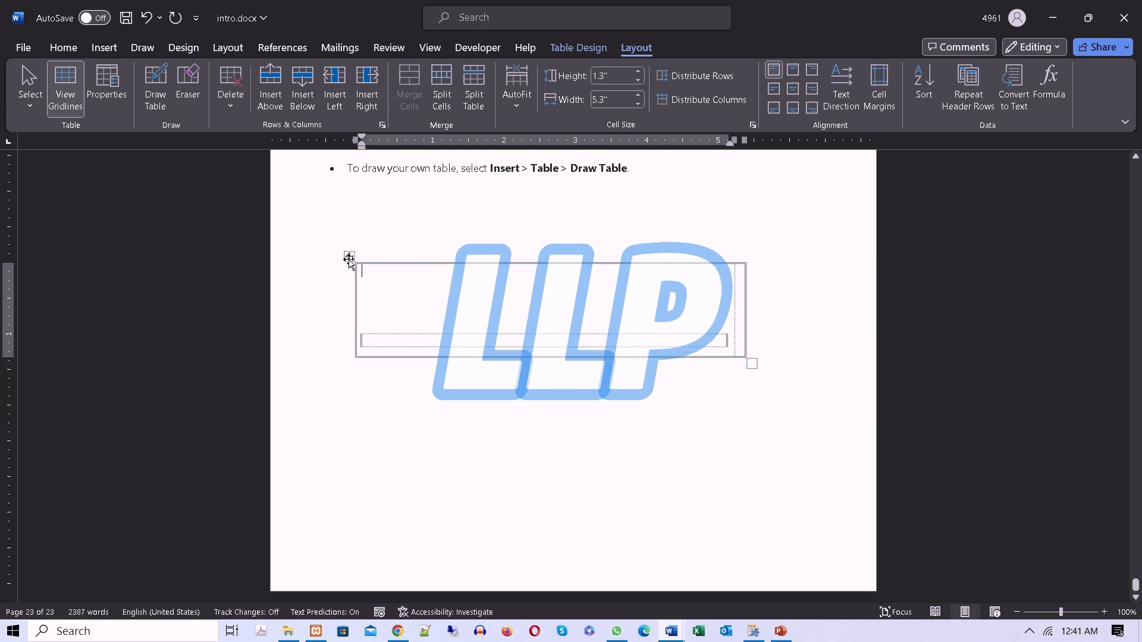
Delete the whole drawn table below the Draw Table bullet.
{"action": "left_click", "coordinate": [590, 57]}
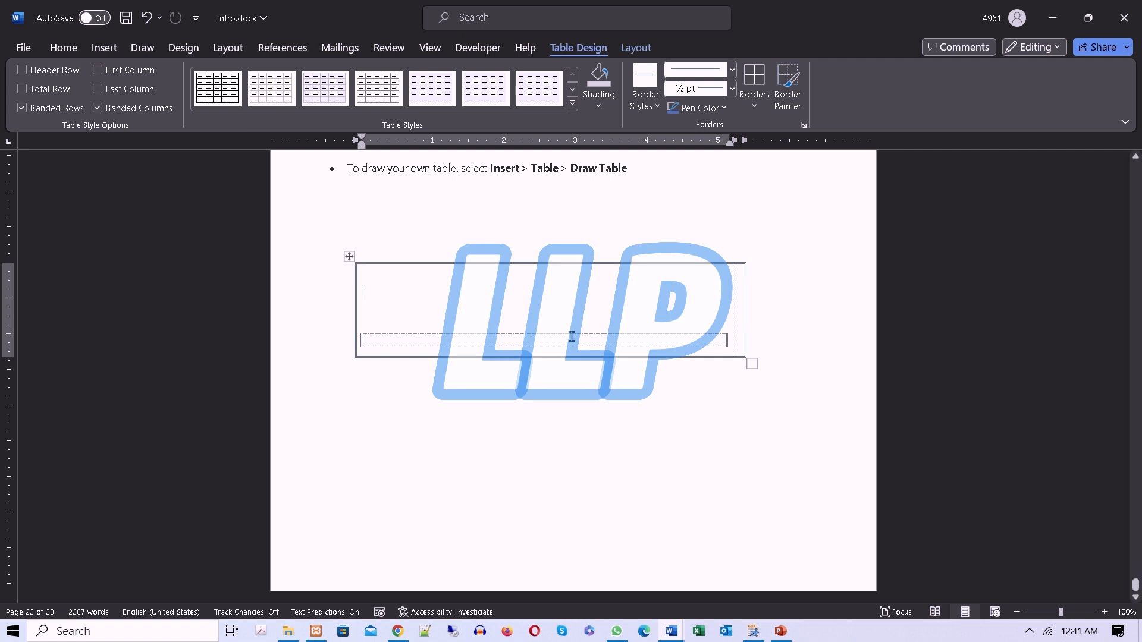
{"action": "right_click", "coordinate": [347, 257]}
{"action": "left_click", "coordinate": [390, 321]}
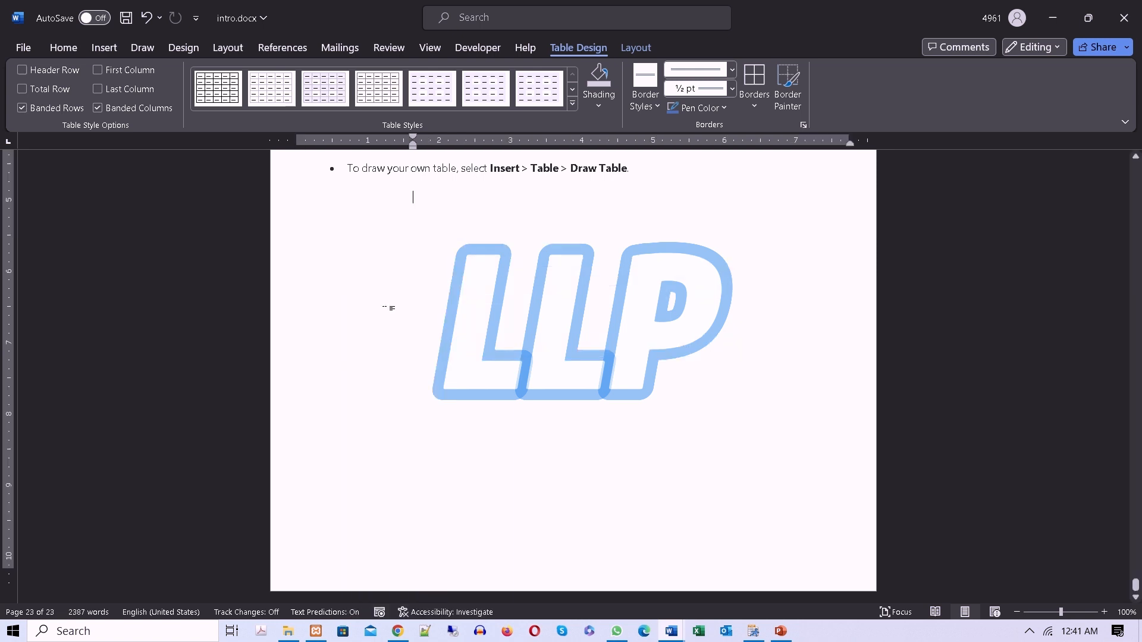
Insert a table of seven columns and six rows below the Draw Table bullet.
{"action": "left_click", "coordinate": [104, 47]}
{"action": "left_click", "coordinate": [119, 93]}
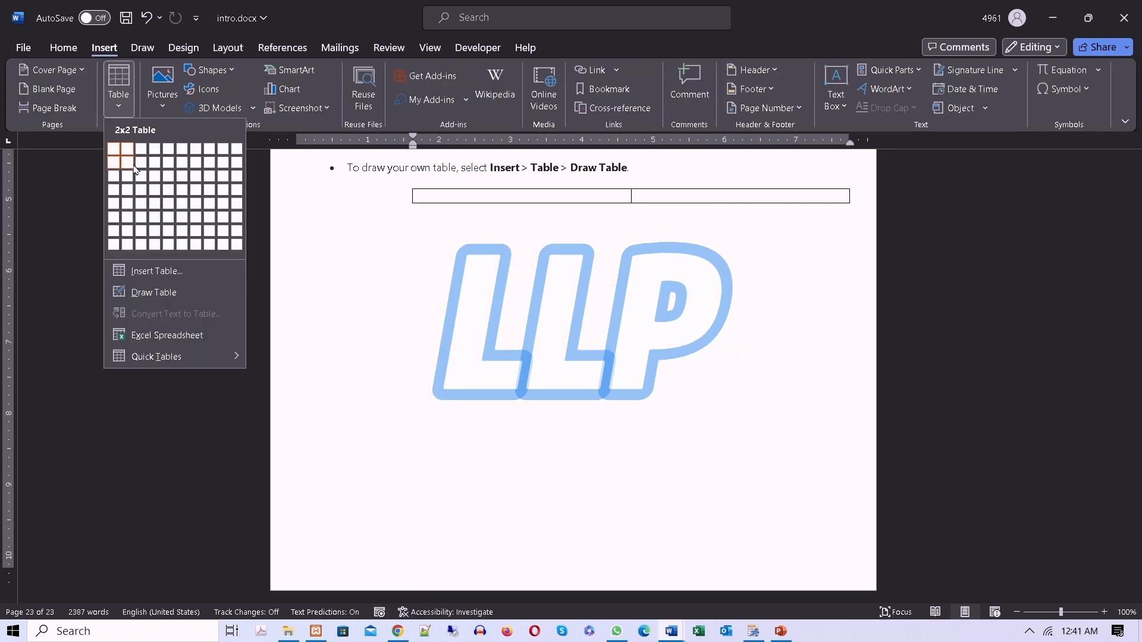
{"action": "left_click", "coordinate": [194, 217]}
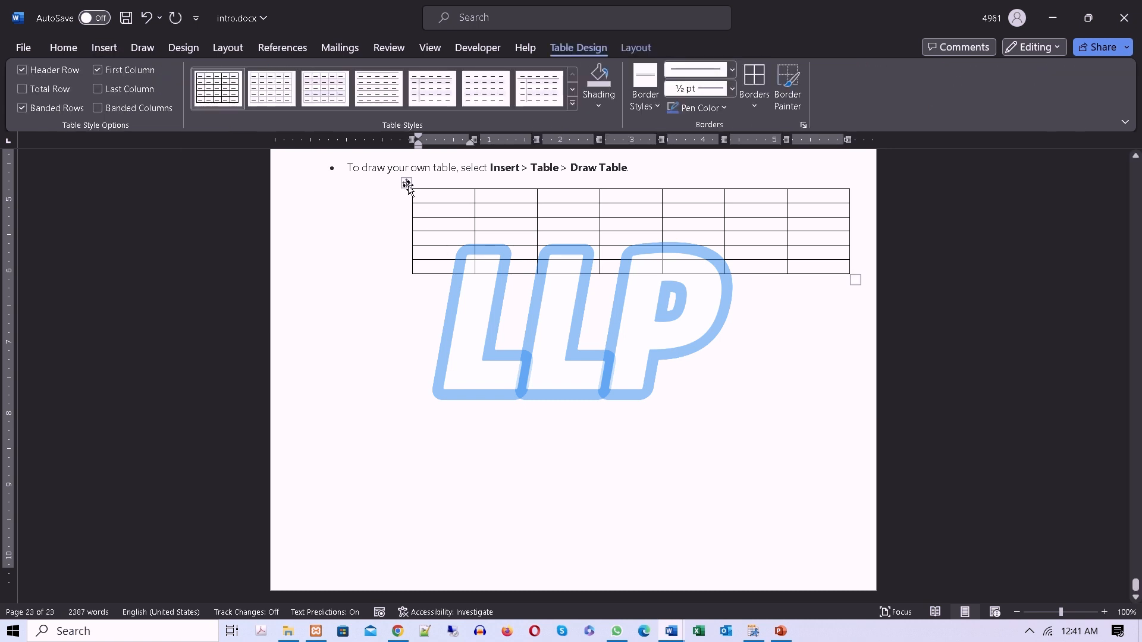
{"action": "left_click_drag", "start_coordinate": [407, 184], "coordinate": [347, 249]}
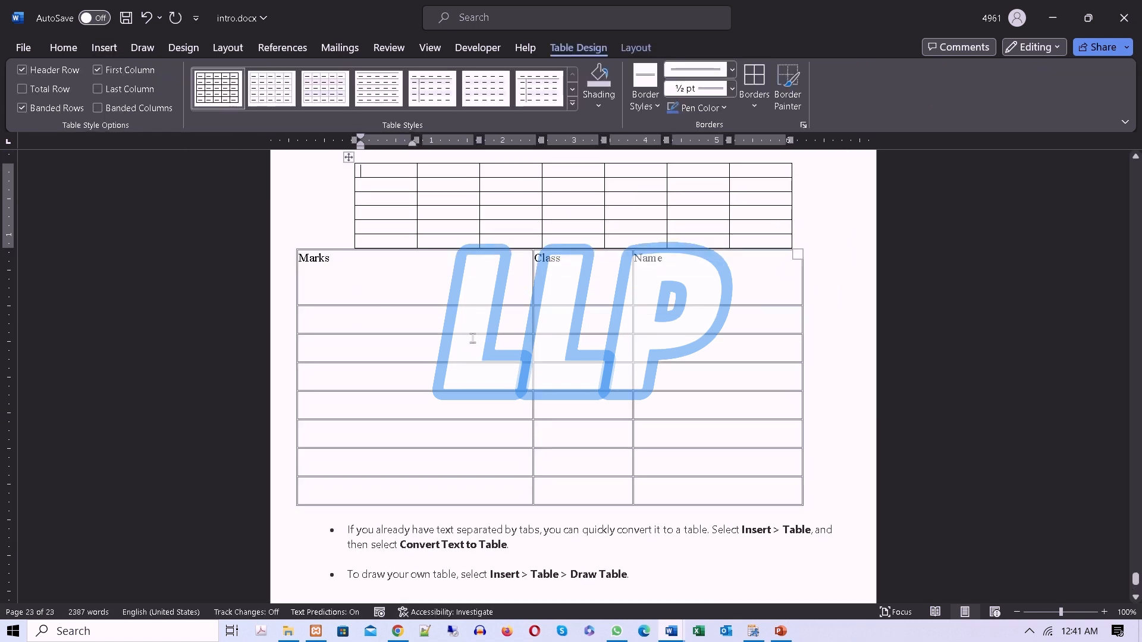
{"action": "key", "text": "ctrl+z"}
{"action": "left_click", "coordinate": [438, 459]}
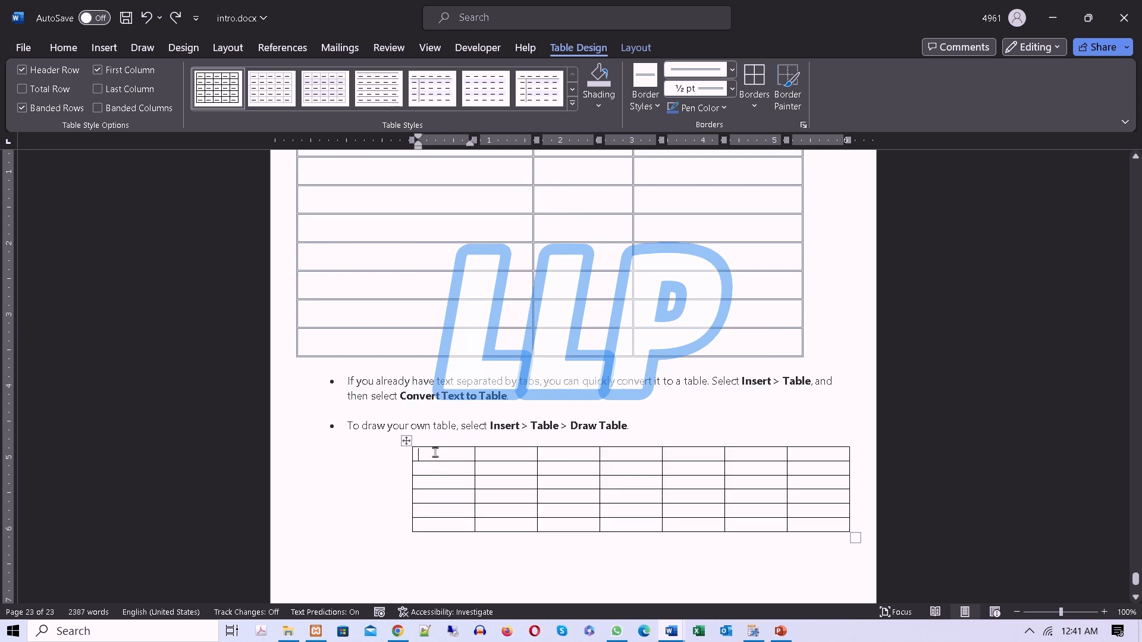
Select the new table's header row, first column and last column in turn to point out these style areas.
{"action": "left_click_drag", "start_coordinate": [435, 453], "coordinate": [836, 461]}
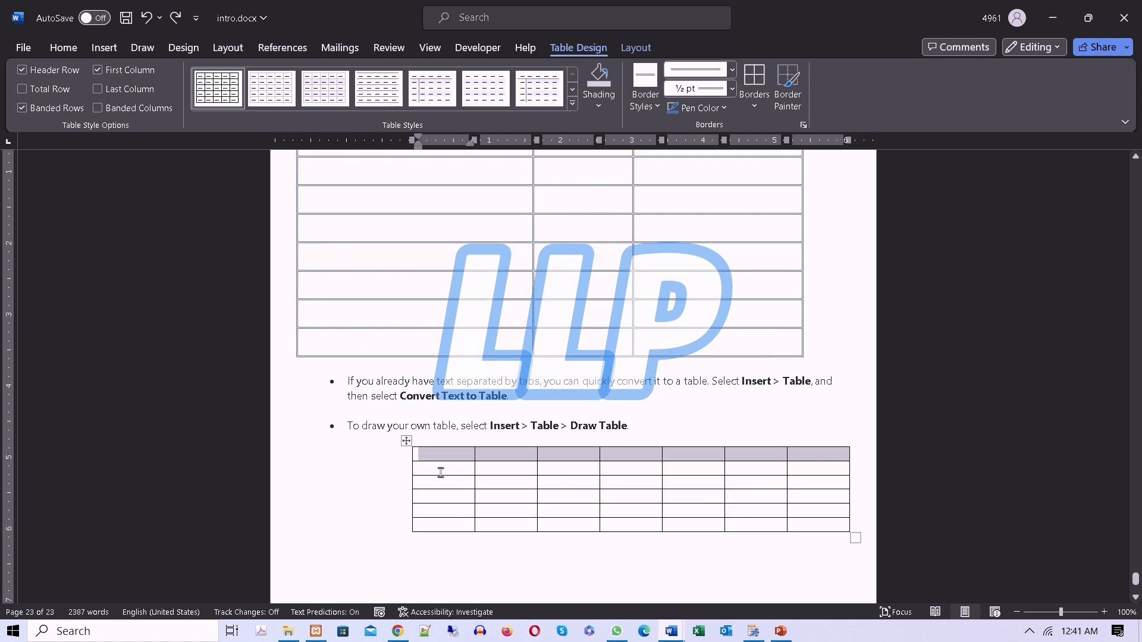
{"action": "left_click_drag", "start_coordinate": [441, 473], "coordinate": [435, 524]}
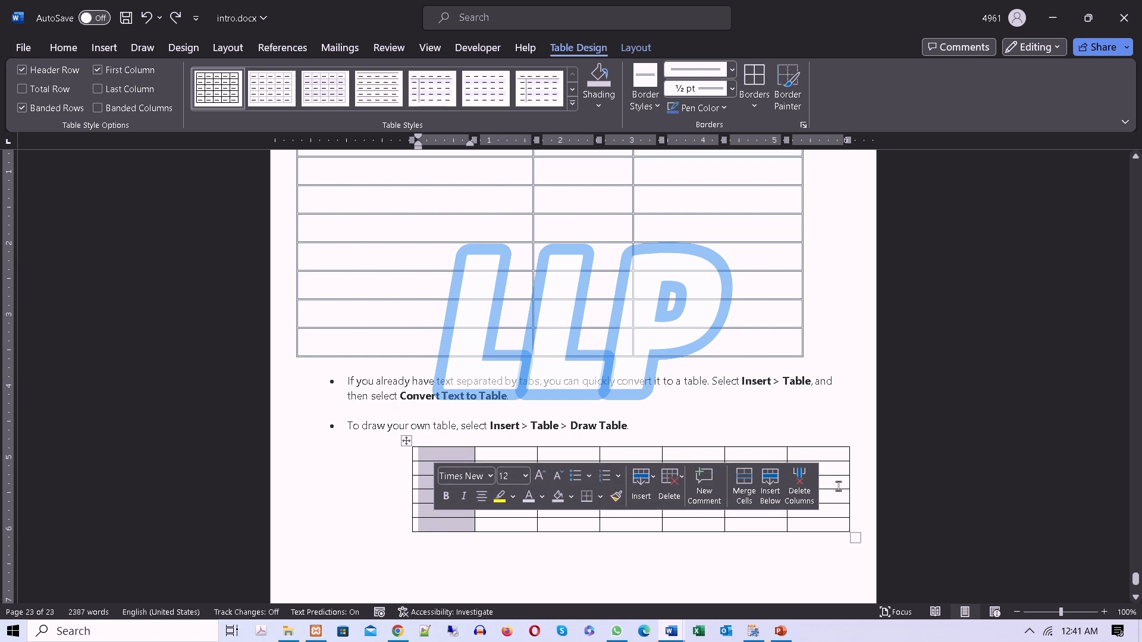
{"action": "left_click_drag", "start_coordinate": [830, 455], "coordinate": [828, 521]}
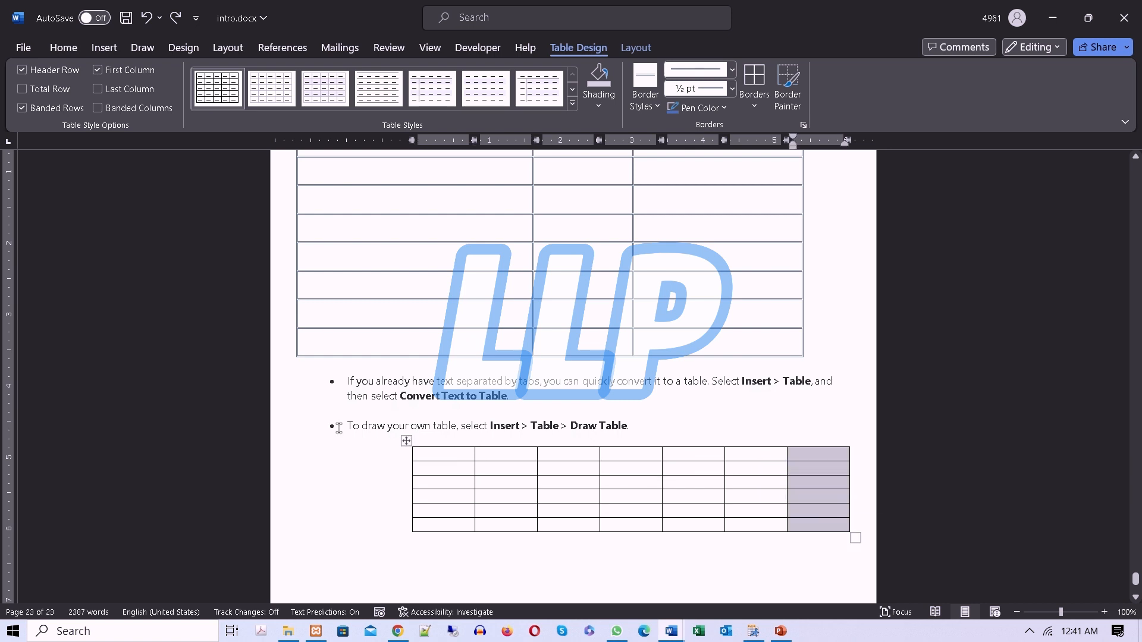
{"action": "left_click", "coordinate": [428, 455]}
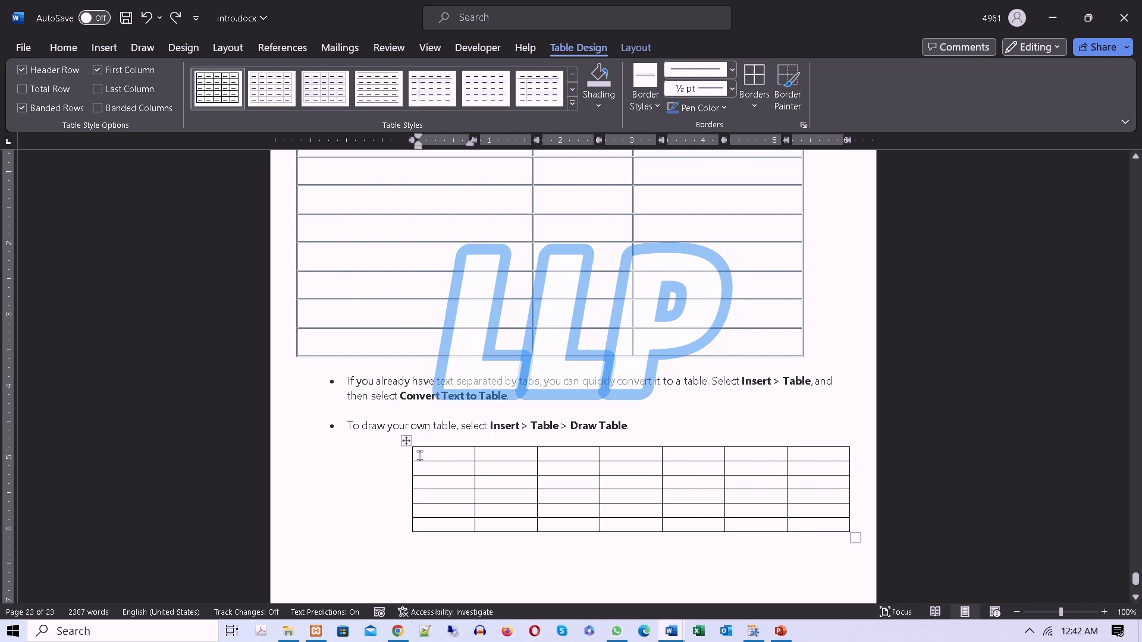
{"action": "left_click", "coordinate": [824, 526]}
Highlight the table's header row, the second column's cells below it, and the entire first column in turn.
{"action": "left_click_drag", "start_coordinate": [432, 450], "coordinate": [822, 455]}
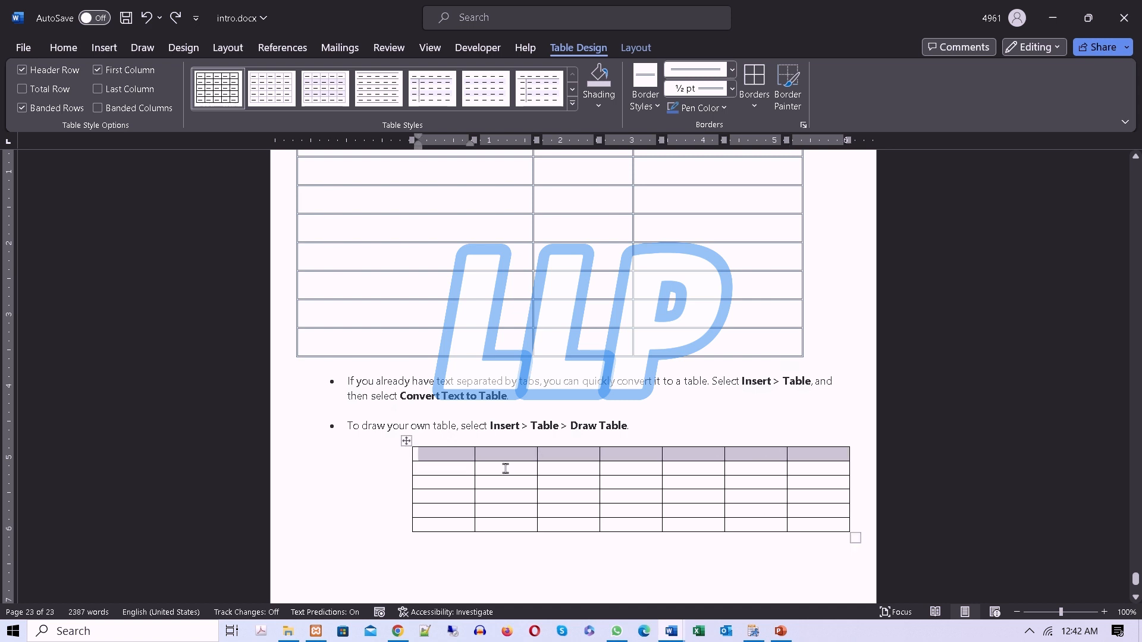
{"action": "left_click_drag", "start_coordinate": [506, 469], "coordinate": [500, 522]}
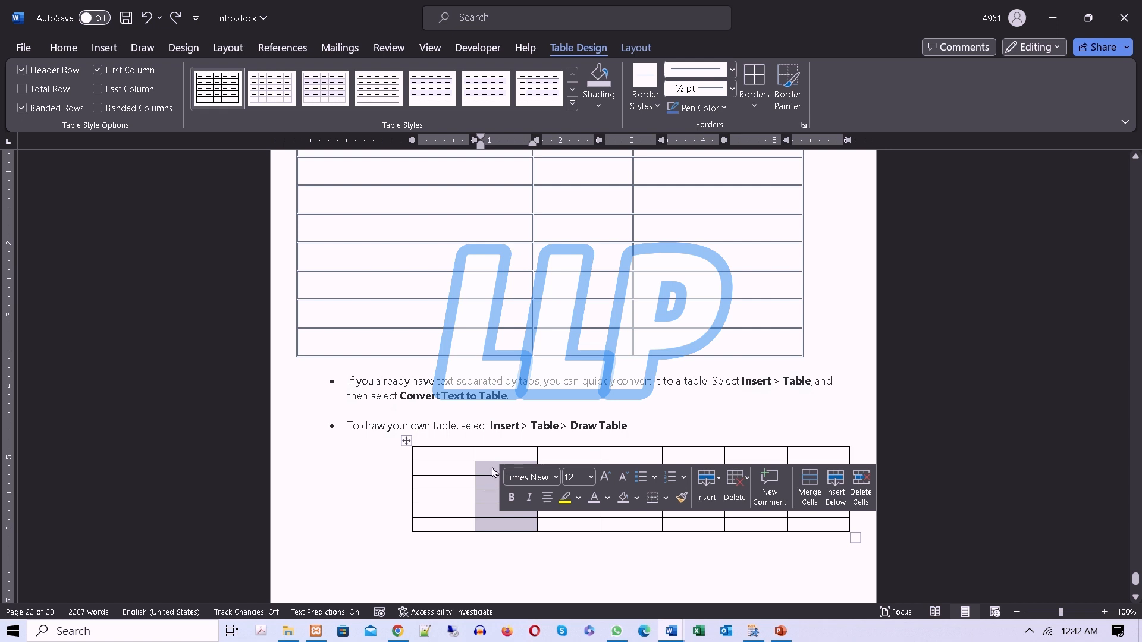
{"action": "key", "text": "ctrl+b"}
{"action": "left_click", "coordinate": [440, 496]}
{"action": "left_click_drag", "start_coordinate": [452, 458], "coordinate": [453, 534]}
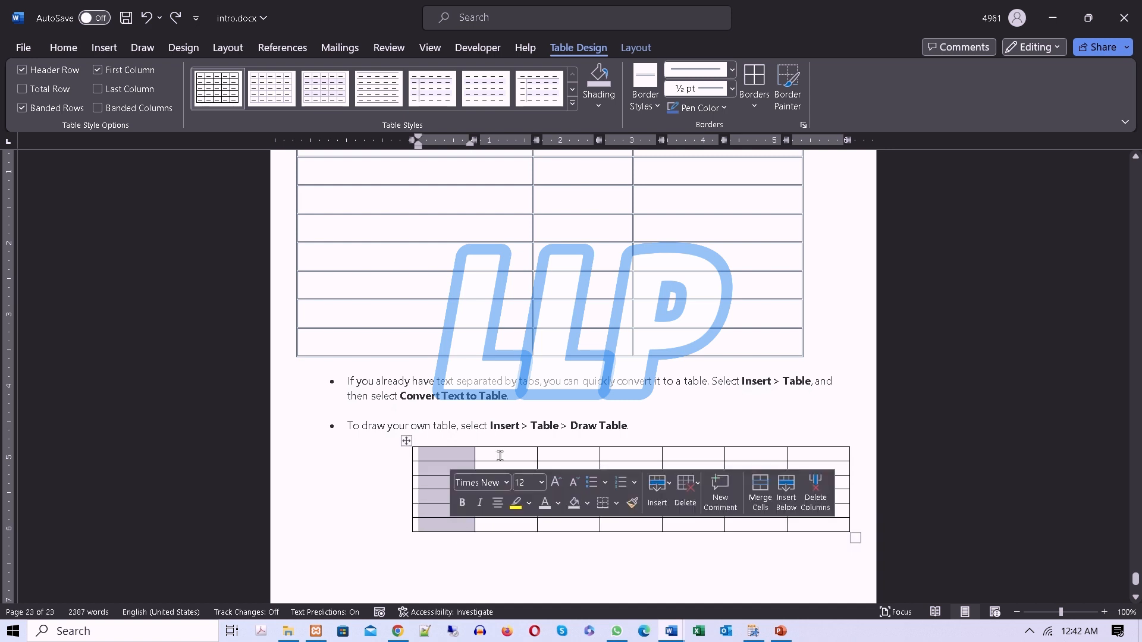
{"action": "left_click_drag", "start_coordinate": [436, 458], "coordinate": [445, 530]}
Highlight the first two rows from the second column onward, and the full header row again.
{"action": "left_click", "coordinate": [504, 455]}
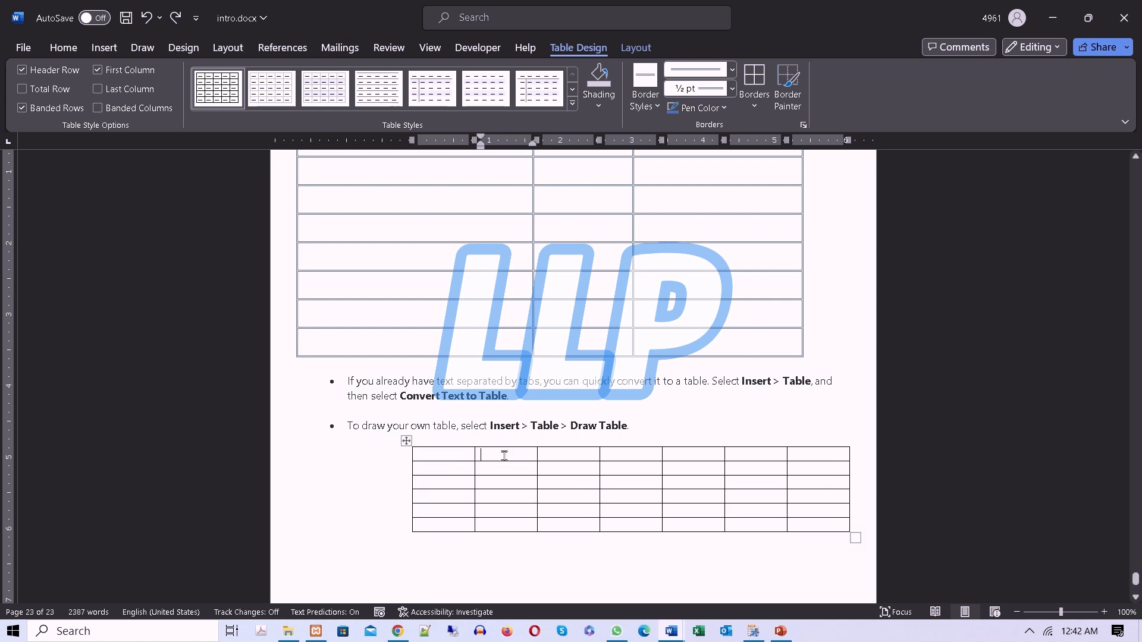
{"action": "left_click_drag", "start_coordinate": [504, 456], "coordinate": [821, 465]}
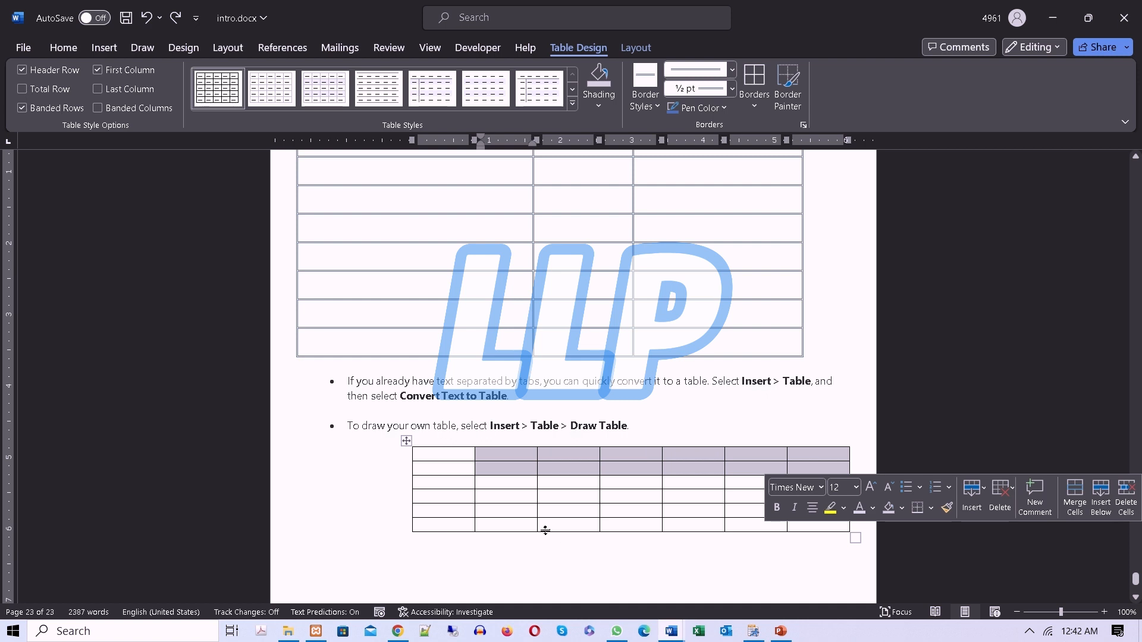
{"action": "left_click", "coordinate": [441, 457]}
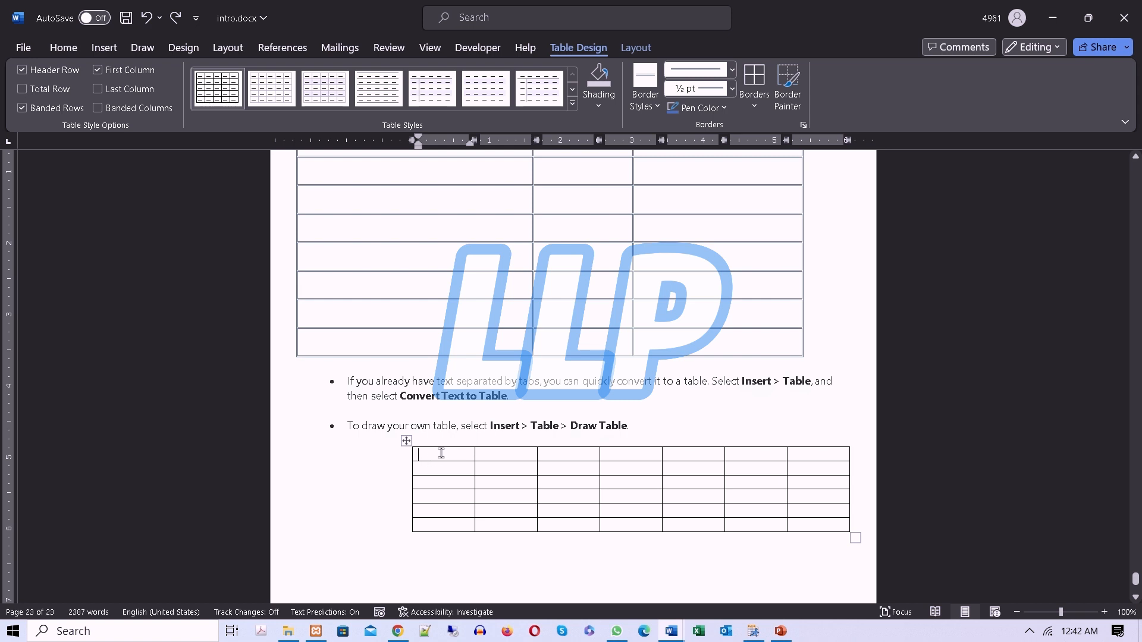
{"action": "left_click_drag", "start_coordinate": [423, 454], "coordinate": [830, 454]}
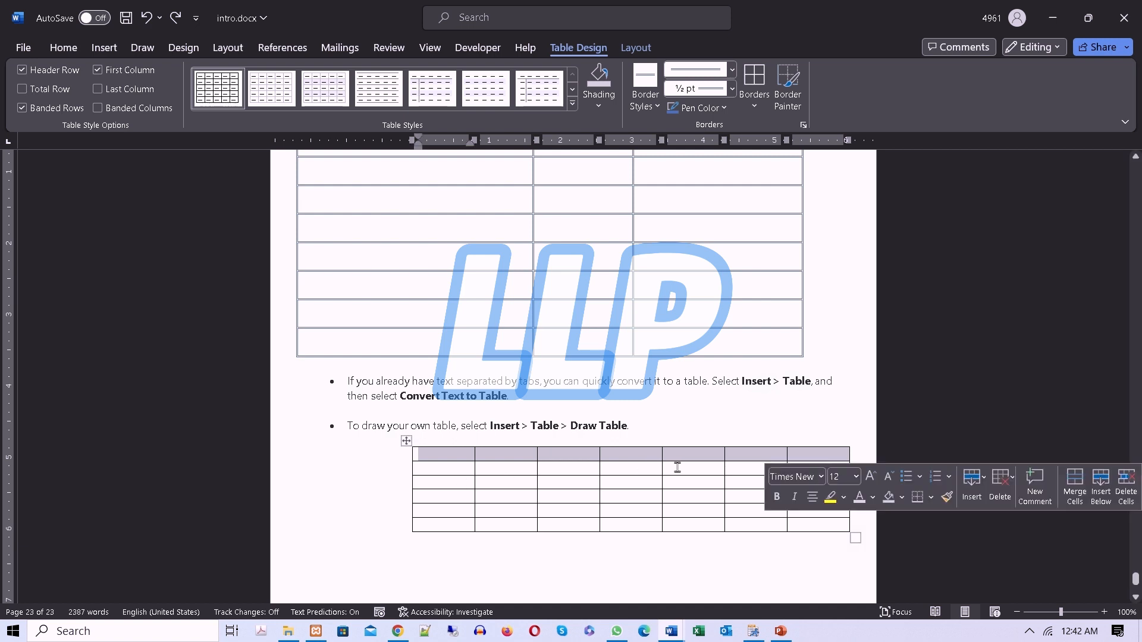
{"action": "left_click", "coordinate": [506, 470]}
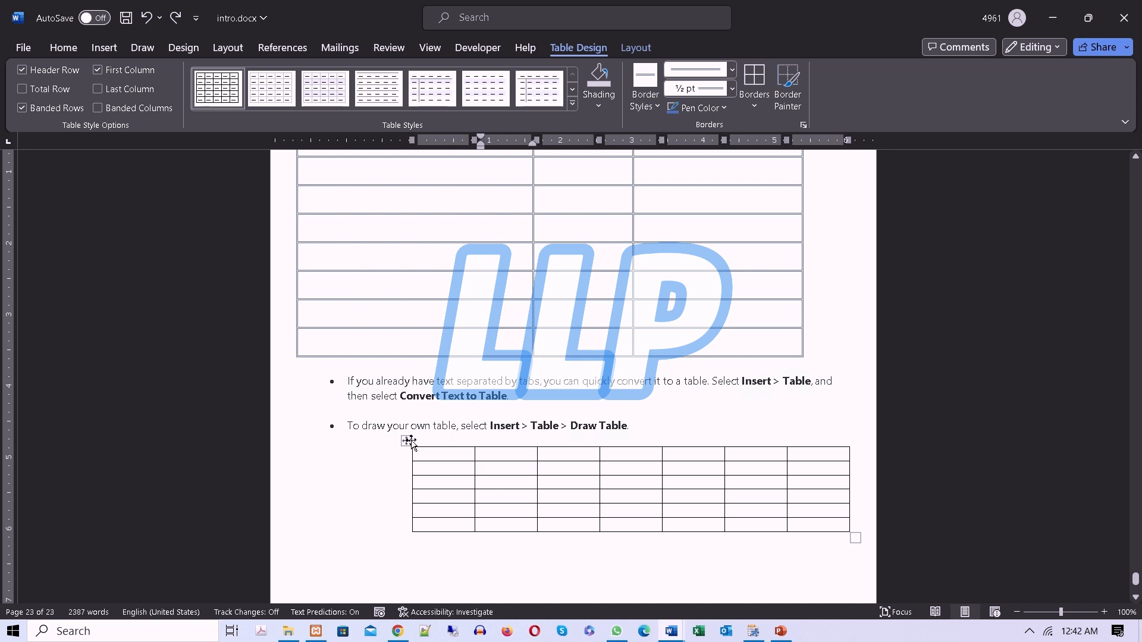
Move the table left and apply the lighter-blue Grid Tables style with a solid-coloured header row and first column.
{"action": "left_click_drag", "start_coordinate": [404, 440], "coordinate": [345, 443]}
{"action": "left_click", "coordinate": [348, 440]}
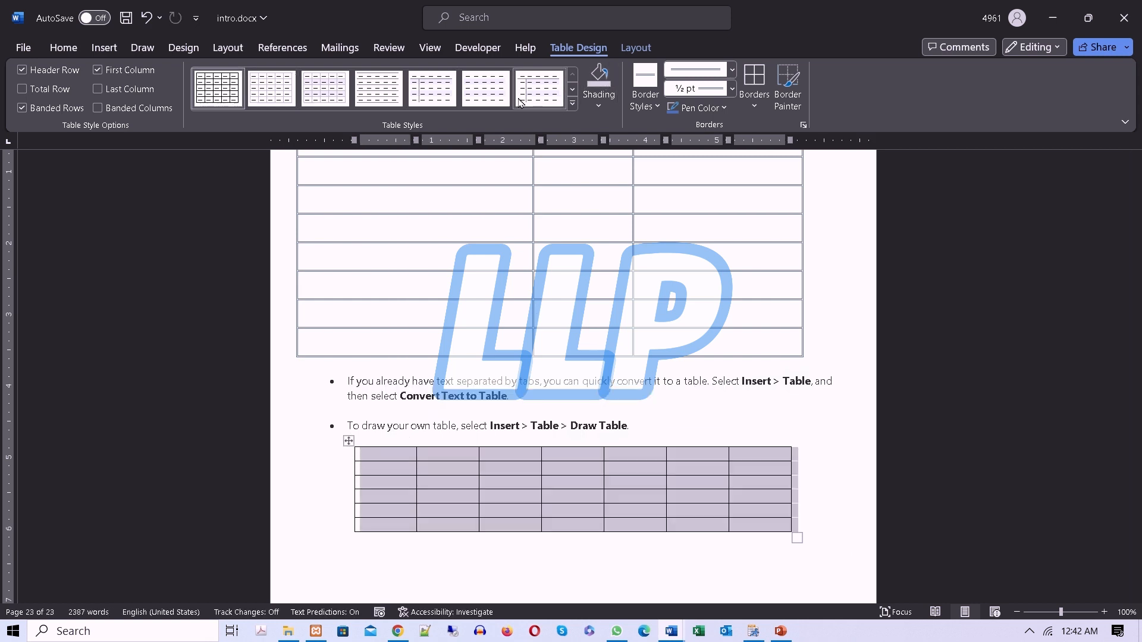
{"action": "left_click", "coordinate": [572, 105]}
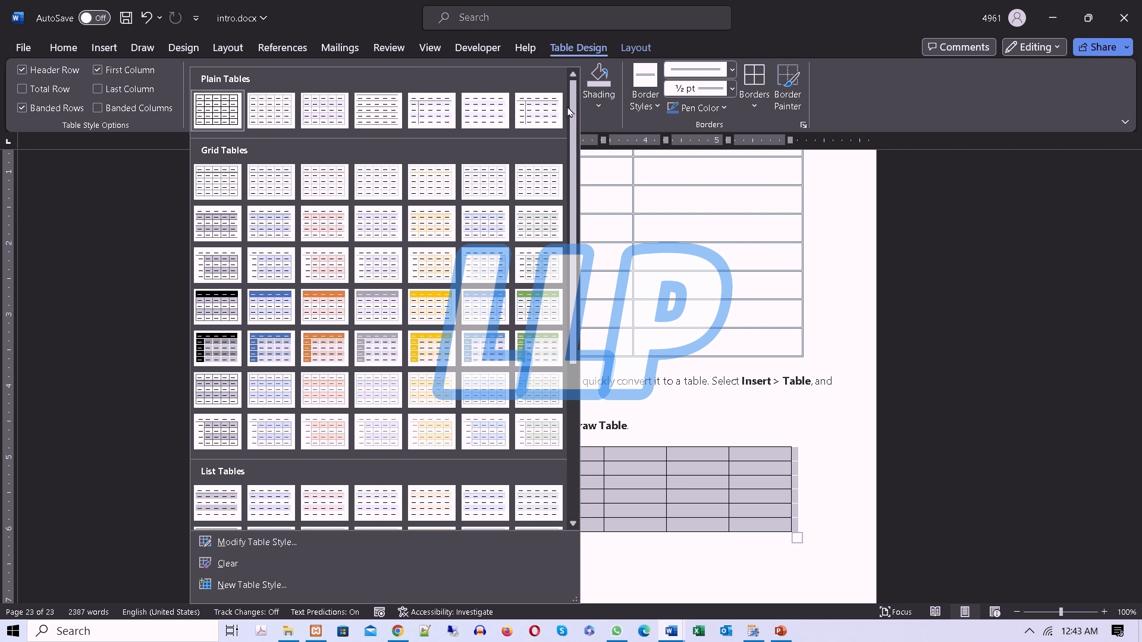
{"action": "left_click", "coordinate": [485, 348]}
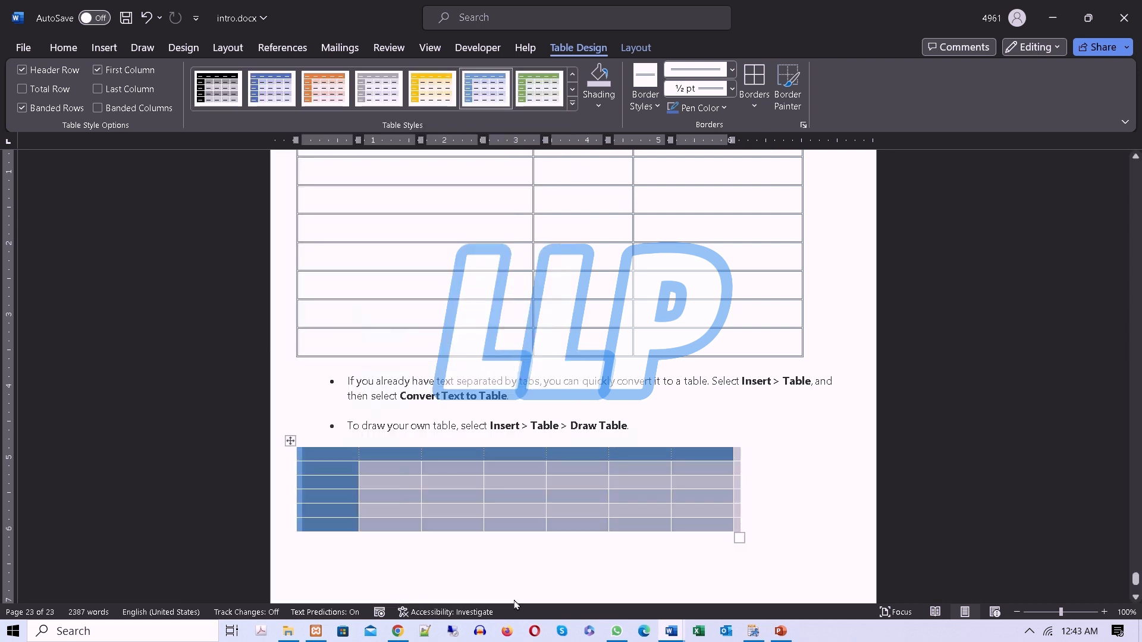
Select the styled table's header row and first column in turn to examine their shading.
{"action": "left_click", "coordinate": [387, 468]}
{"action": "left_click_drag", "start_coordinate": [336, 455], "coordinate": [709, 466]}
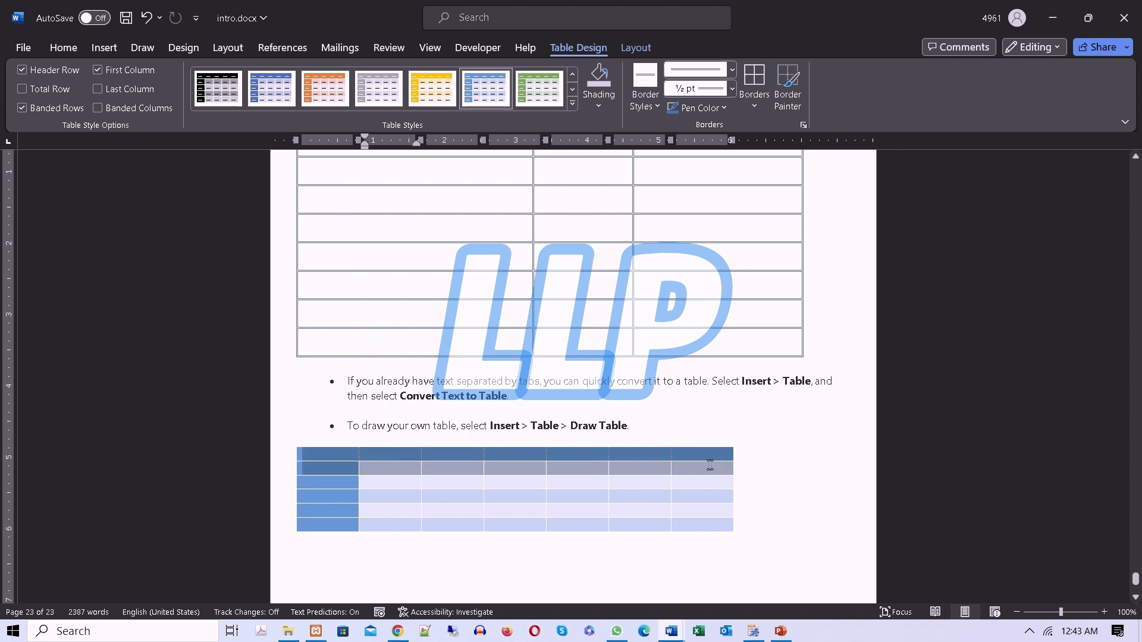
{"action": "left_click", "coordinate": [310, 474]}
{"action": "left_click_drag", "start_coordinate": [317, 455], "coordinate": [320, 531]}
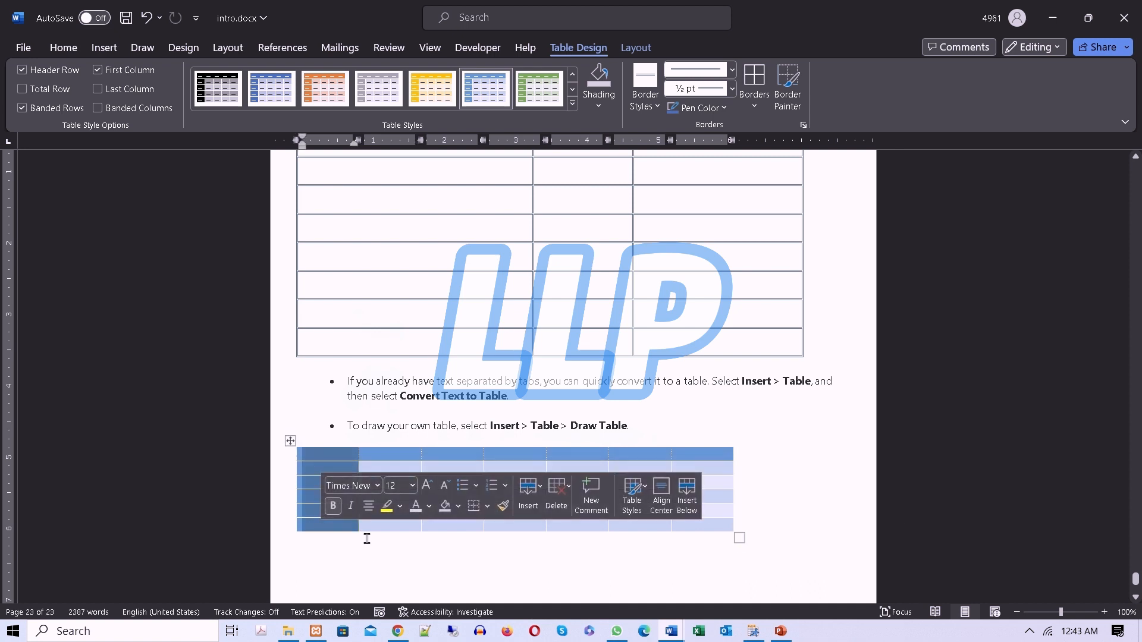
{"action": "left_click_drag", "start_coordinate": [374, 456], "coordinate": [721, 456]}
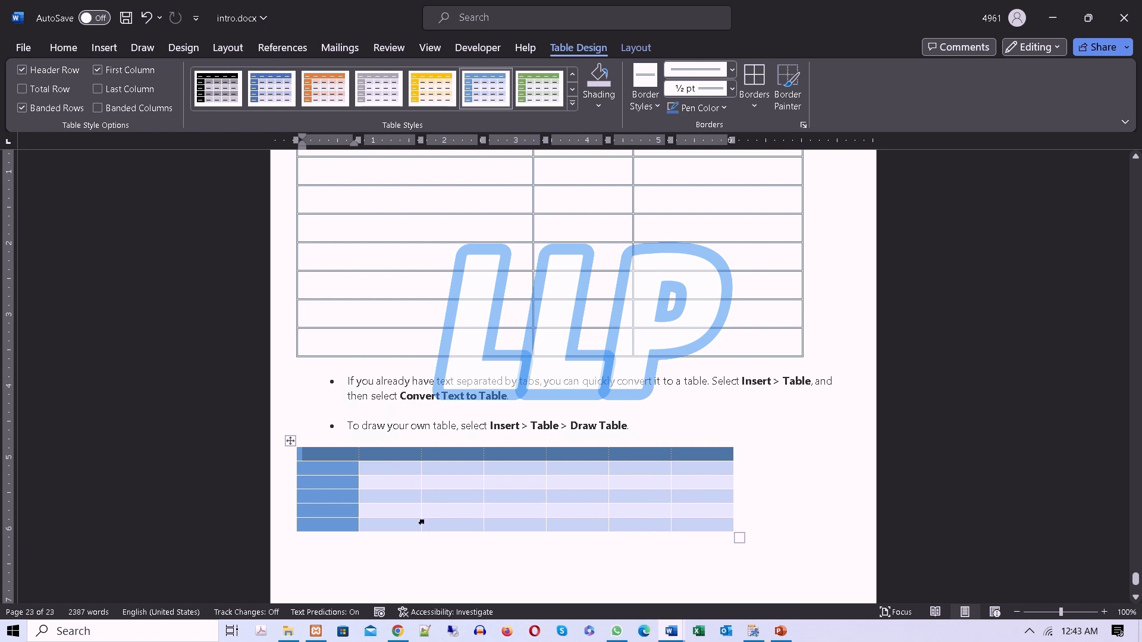
{"action": "left_click", "coordinate": [440, 455]}
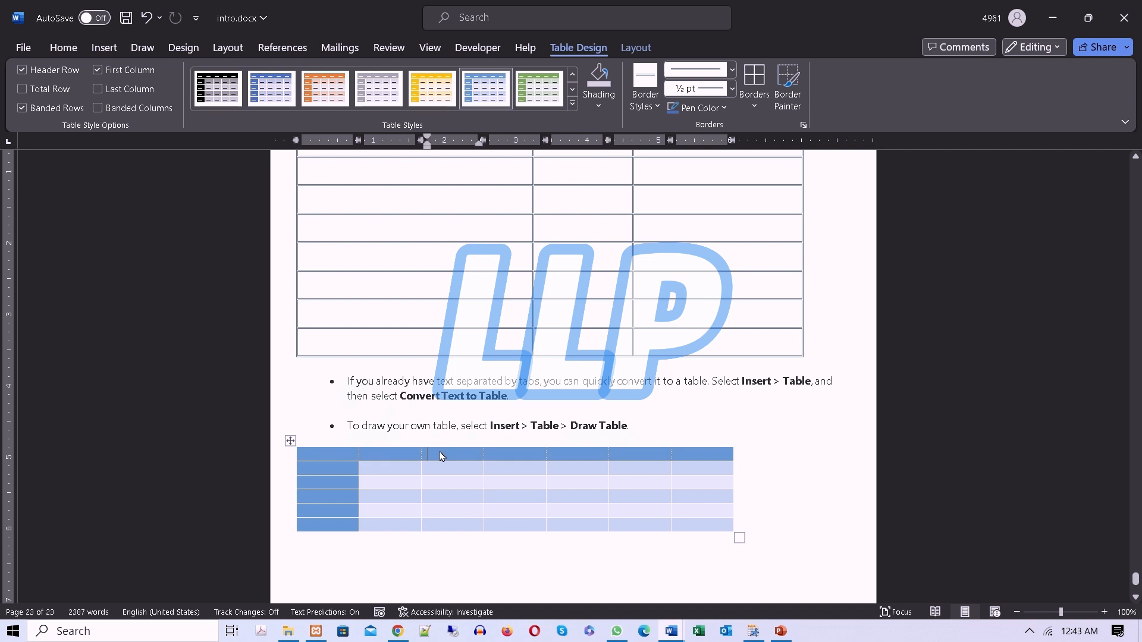
Select the whole table and turn its Header Row style option off and back on.
{"action": "left_click", "coordinate": [389, 467]}
{"action": "left_click", "coordinate": [386, 500]}
{"action": "left_click", "coordinate": [291, 441]}
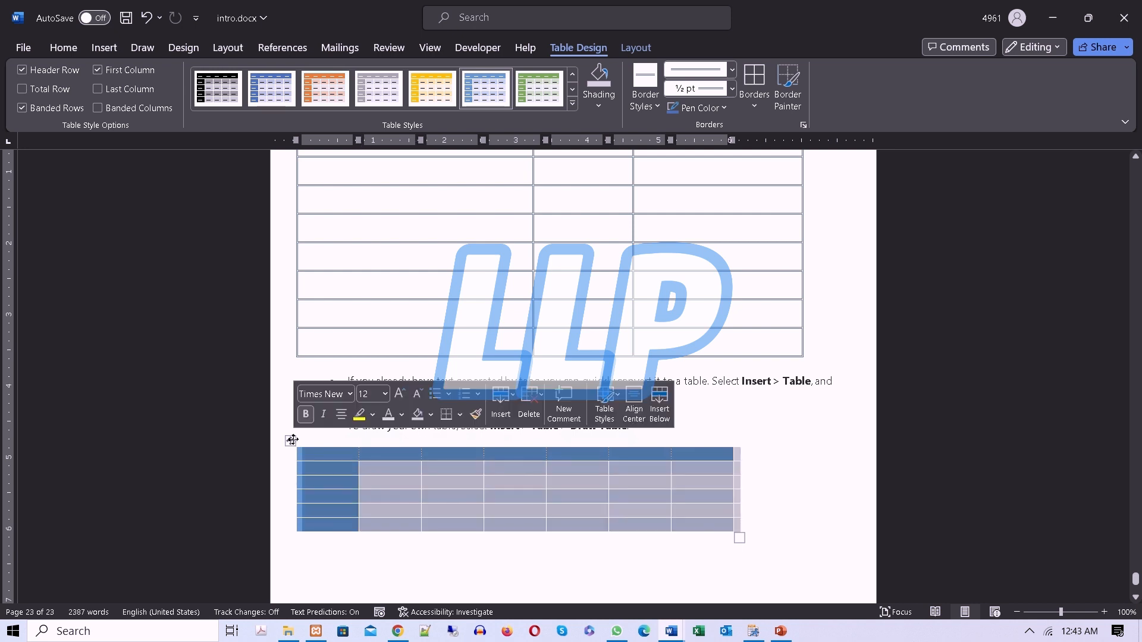
{"action": "left_click", "coordinate": [23, 70]}
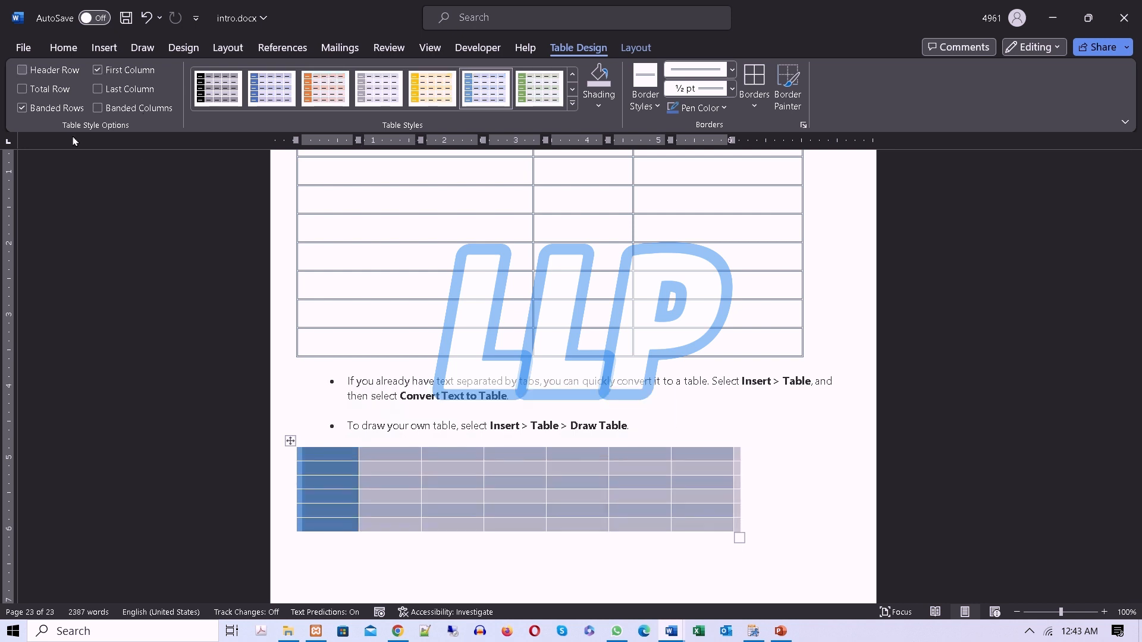
{"action": "left_click", "coordinate": [397, 455]}
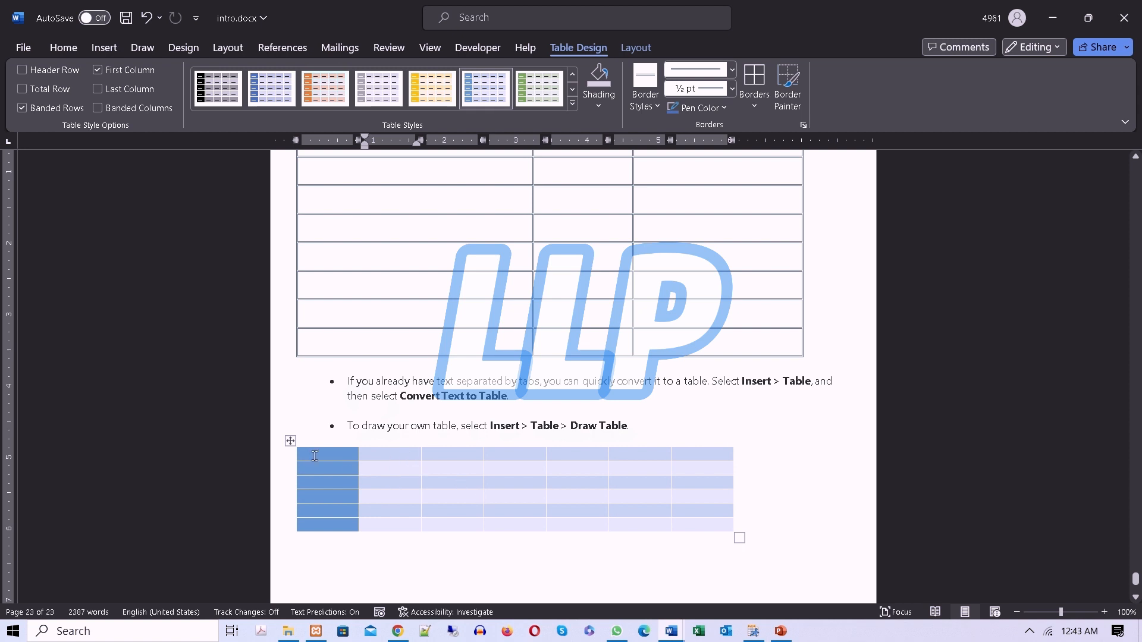
{"action": "left_click", "coordinate": [290, 441]}
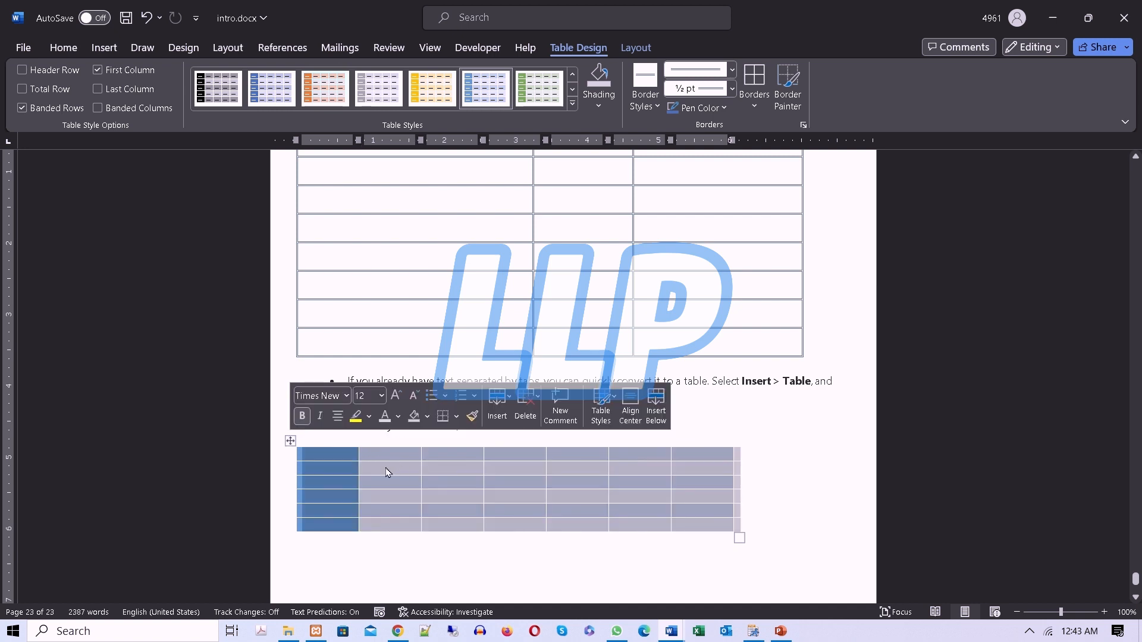
{"action": "left_click", "coordinate": [22, 71]}
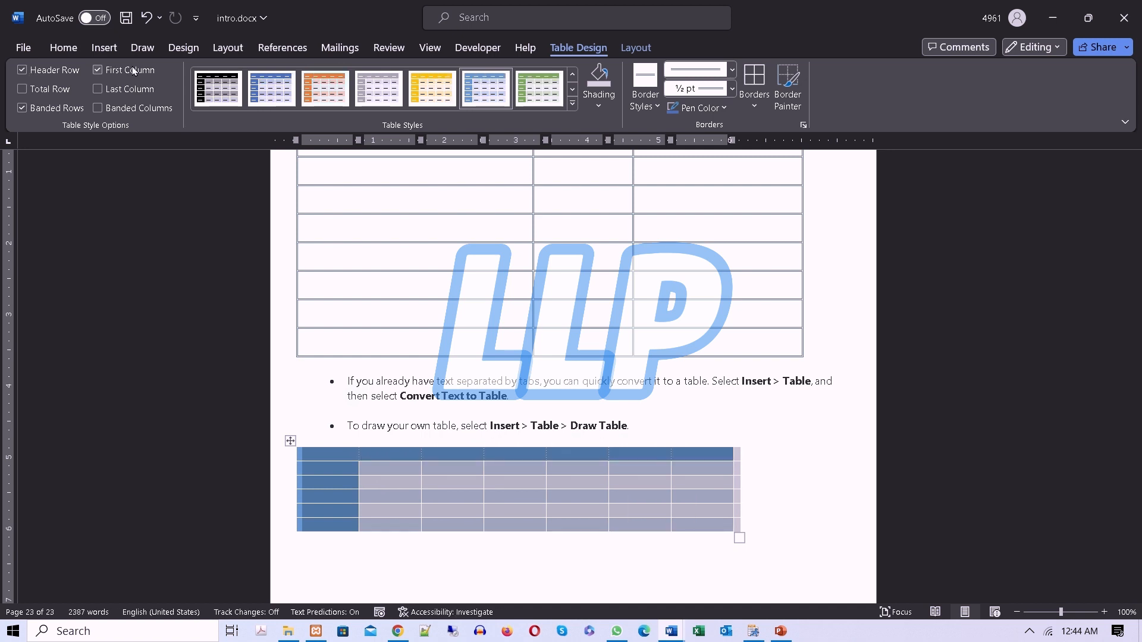
Turn the table's First Column style option off and back on, and deselect the table.
{"action": "left_click", "coordinate": [99, 71]}
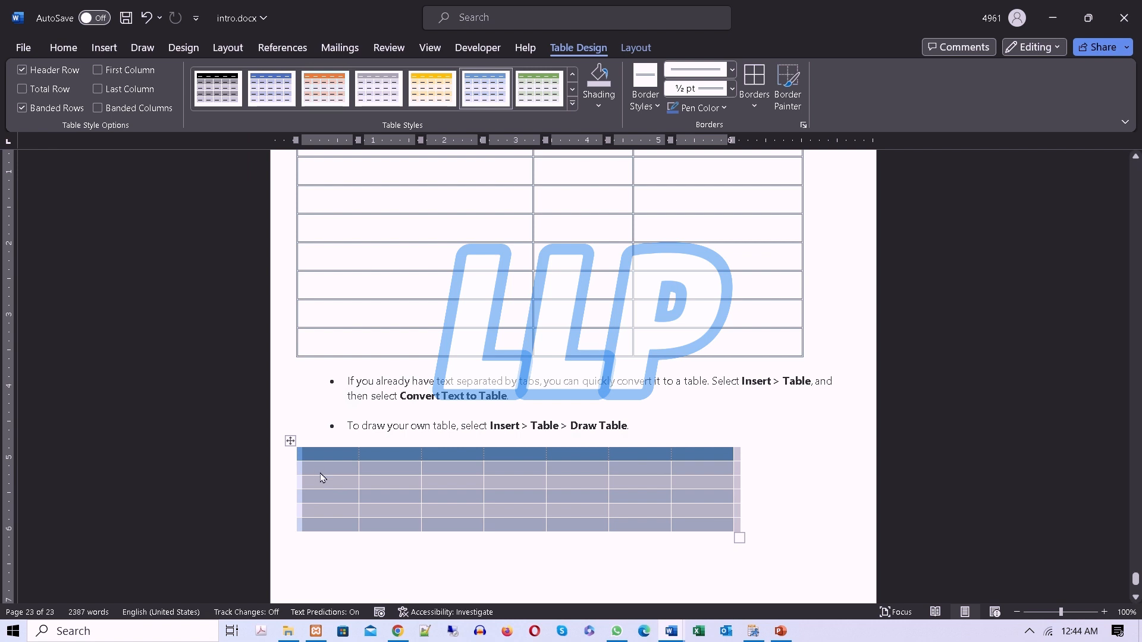
{"action": "left_click", "coordinate": [98, 71]}
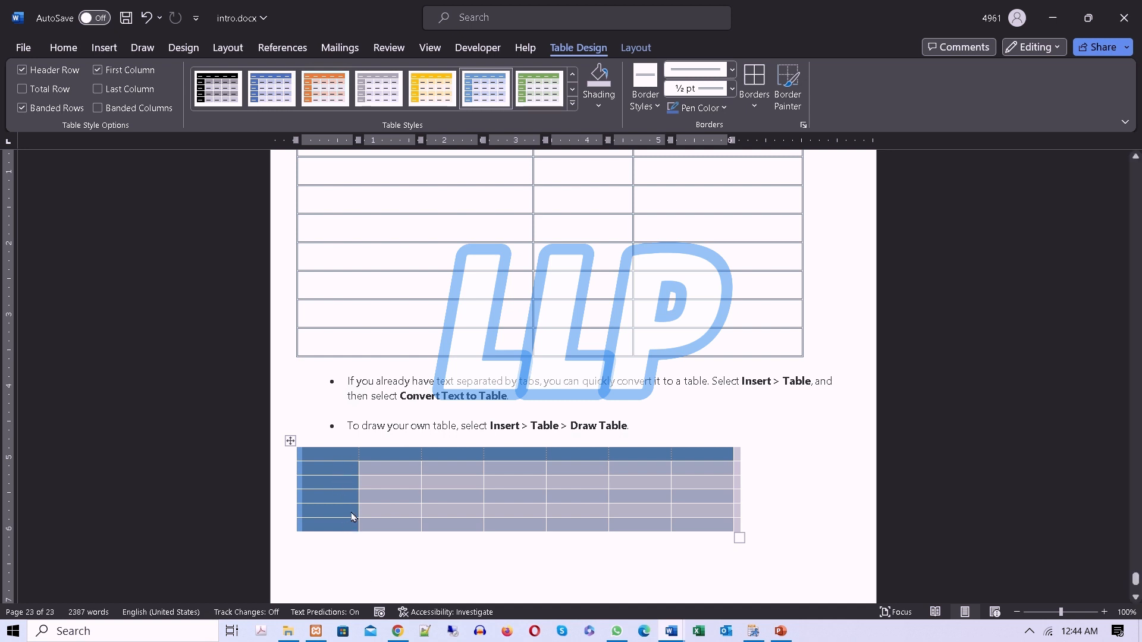
{"action": "left_click", "coordinate": [372, 473]}
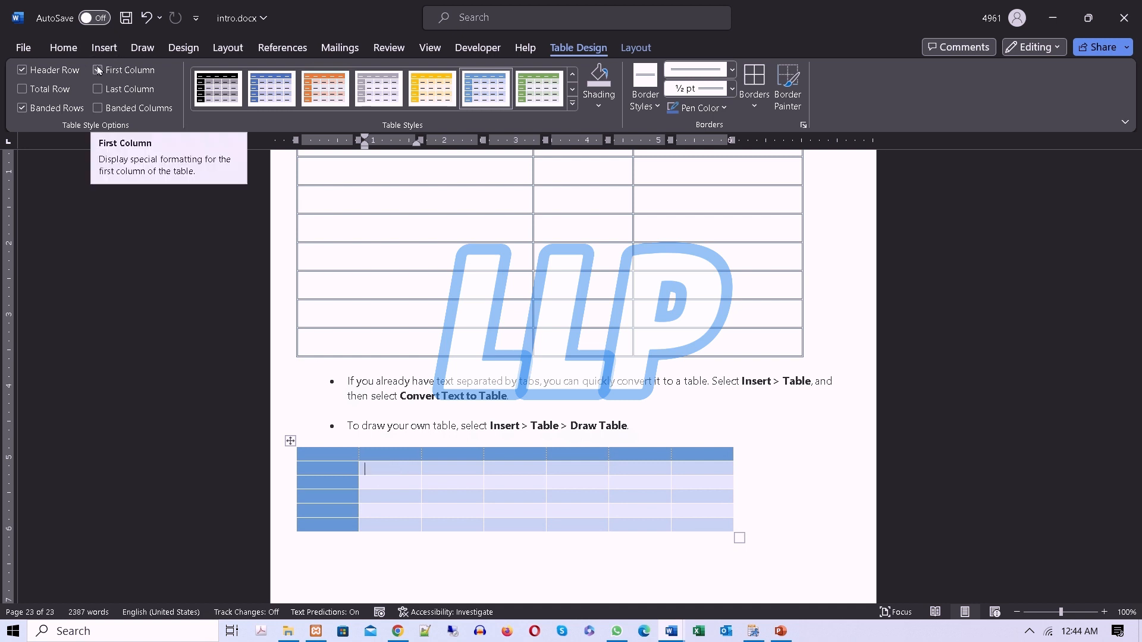
Enable the Total Row style option and select the table's last row.
{"action": "left_click", "coordinate": [23, 91]}
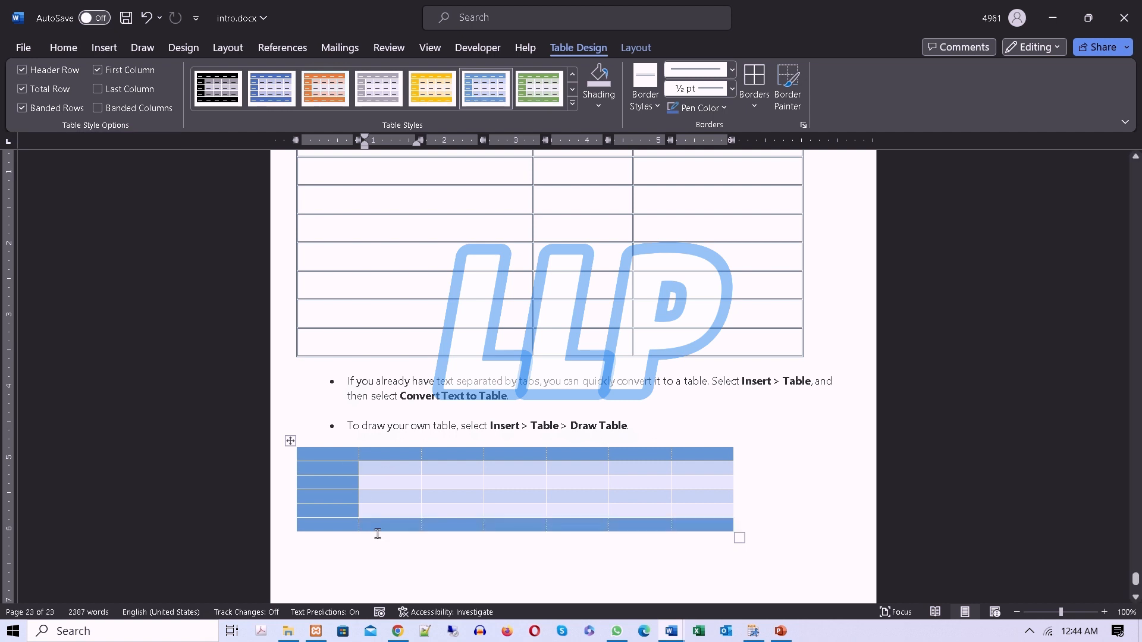
{"action": "left_click_drag", "start_coordinate": [716, 524], "coordinate": [303, 528]}
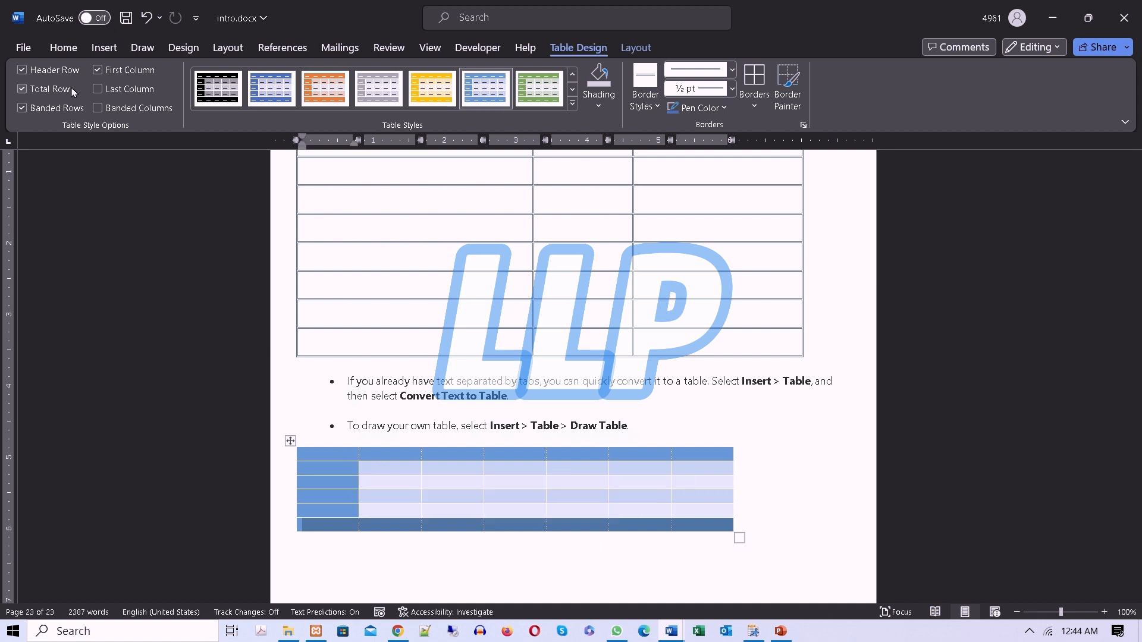
Try the Last Column and Banded Columns style options on the table and turn both off again.
{"action": "left_click", "coordinate": [98, 89]}
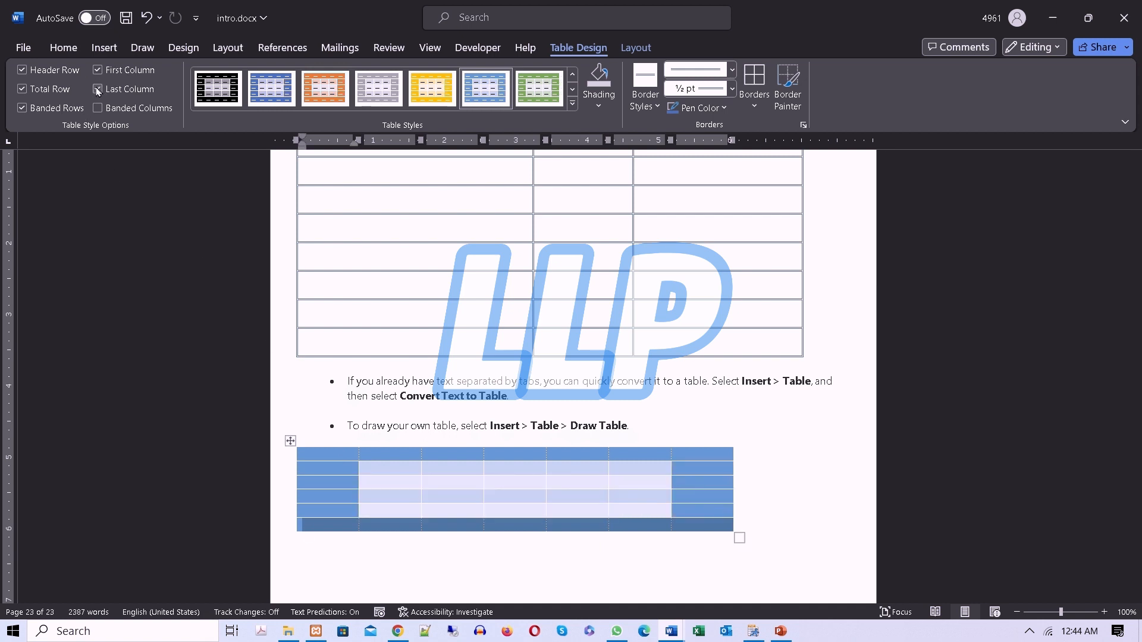
{"action": "left_click", "coordinate": [96, 109]}
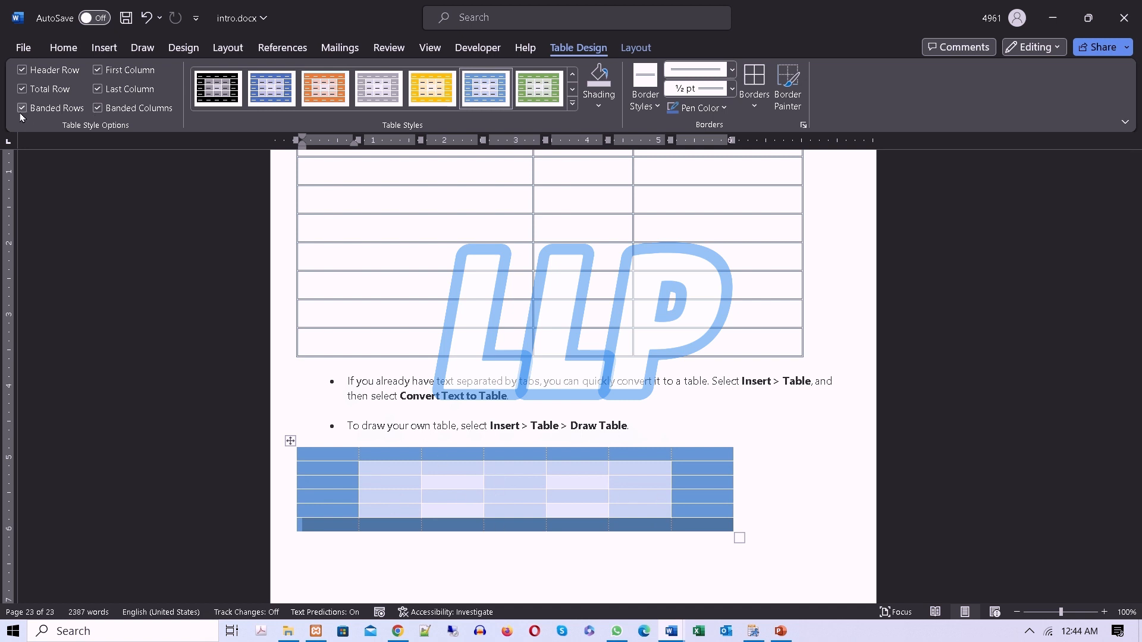
{"action": "left_click", "coordinate": [98, 108]}
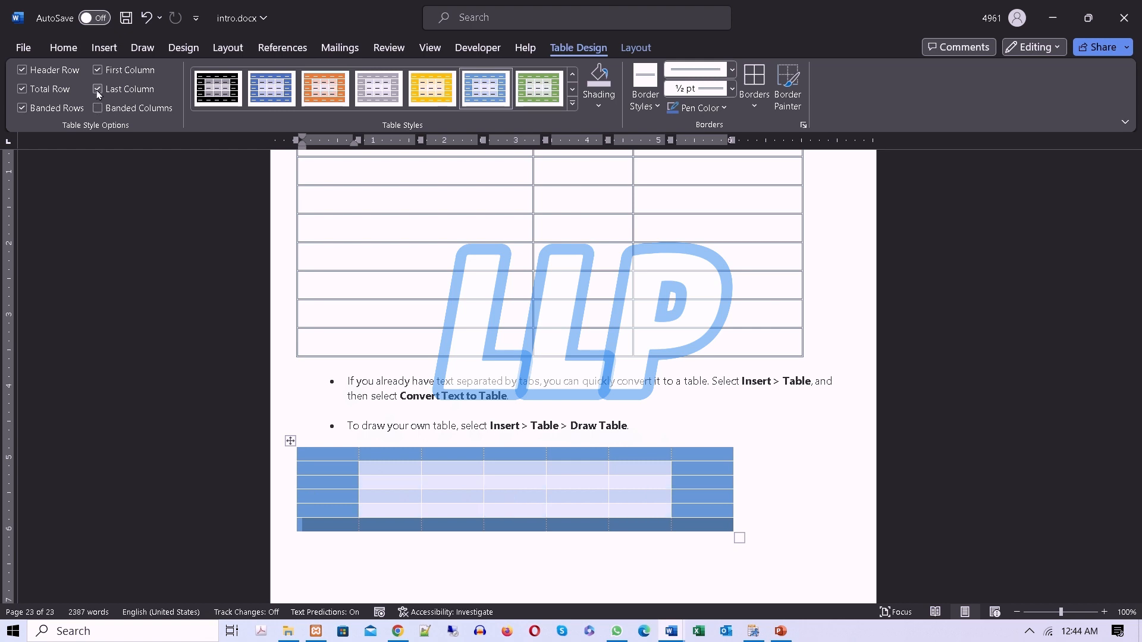
{"action": "left_click", "coordinate": [98, 90]}
Apply the green Grid Table 5 Dark - Accent 6 style to the table.
{"action": "left_click", "coordinate": [572, 104]}
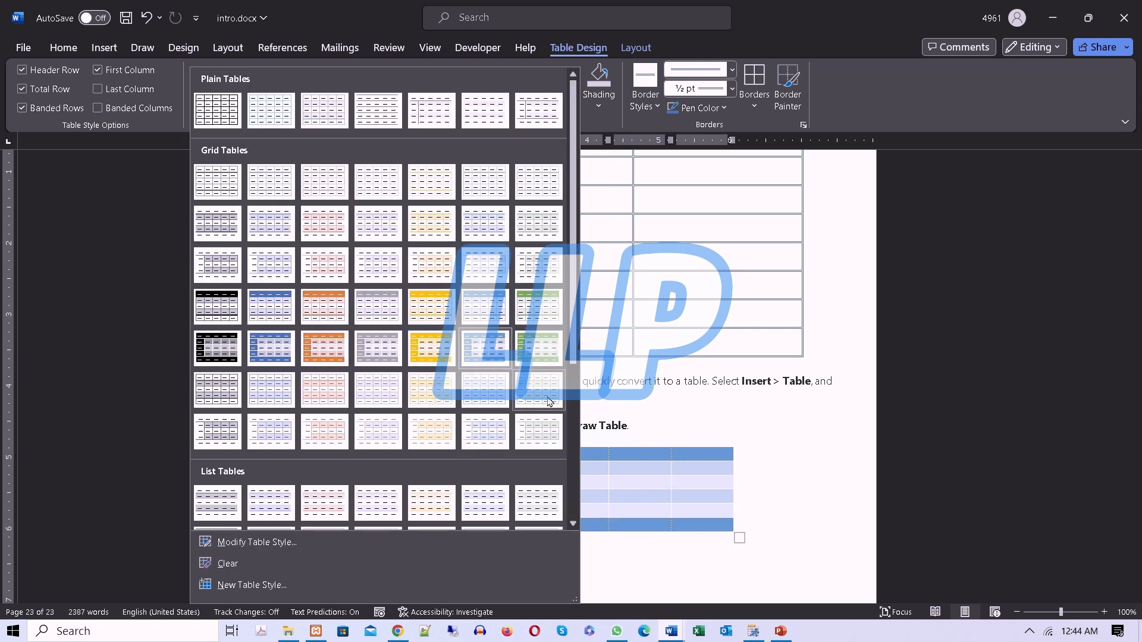
{"action": "left_click", "coordinate": [485, 352]}
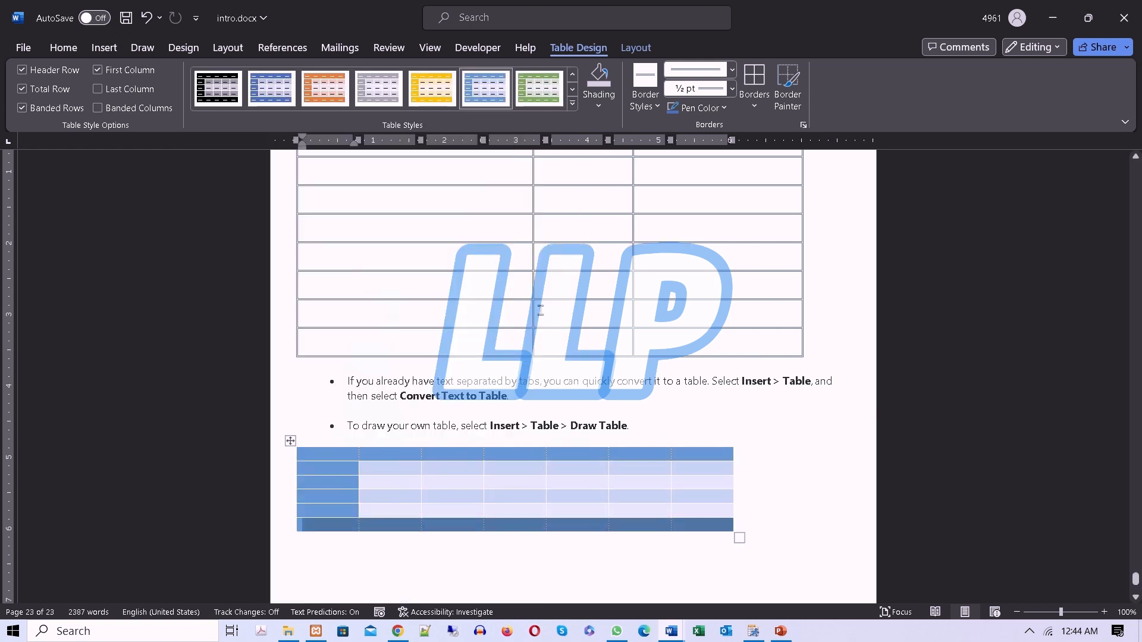
{"action": "left_click", "coordinate": [558, 104]}
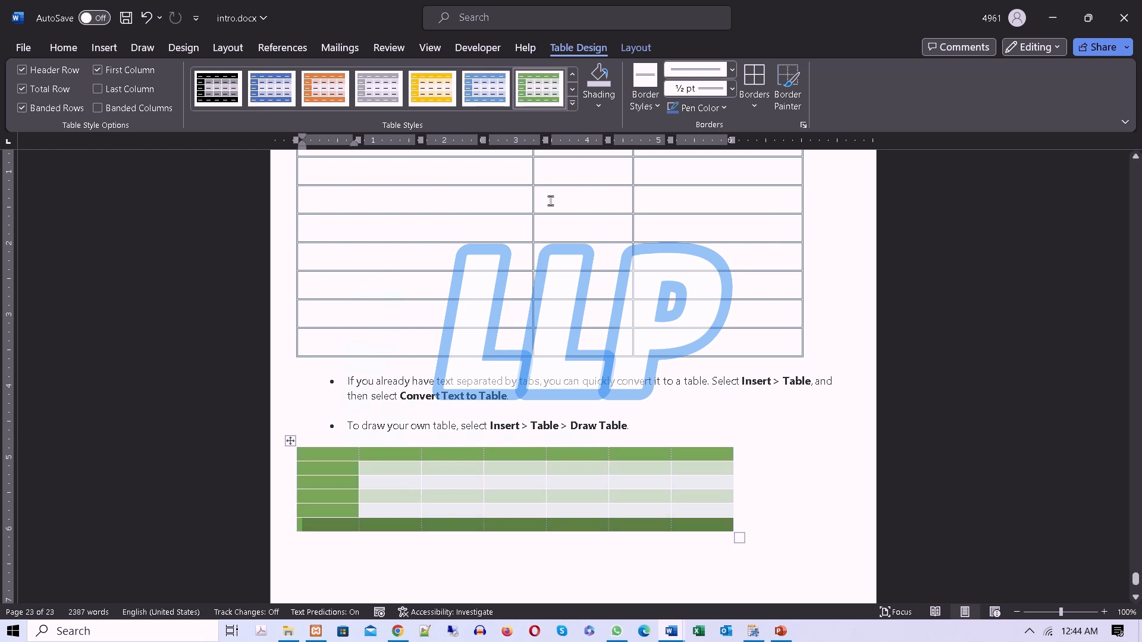
Modify the green table style so that its header row has a standard red fill.
{"action": "left_click", "coordinate": [572, 104]}
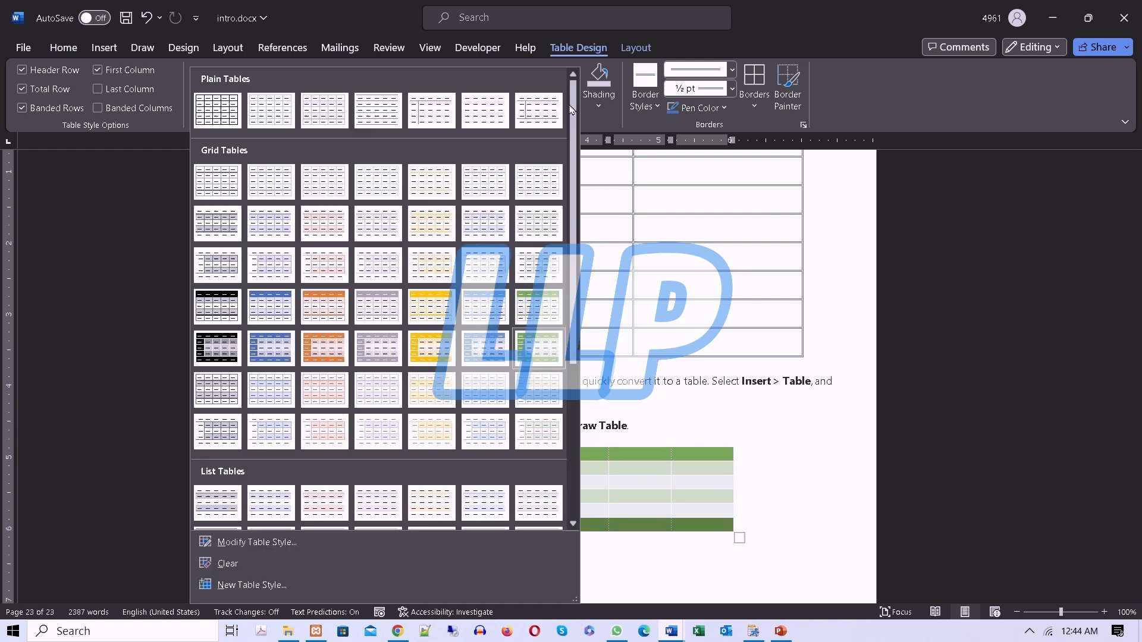
{"action": "left_click", "coordinate": [257, 542]}
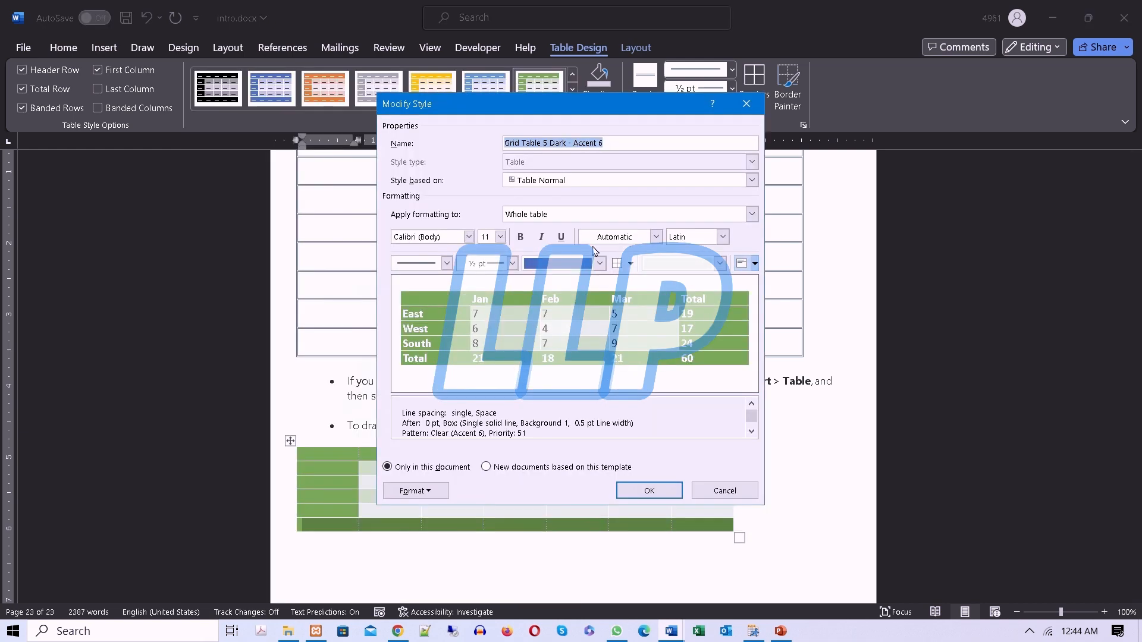
{"action": "left_click", "coordinate": [546, 215]}
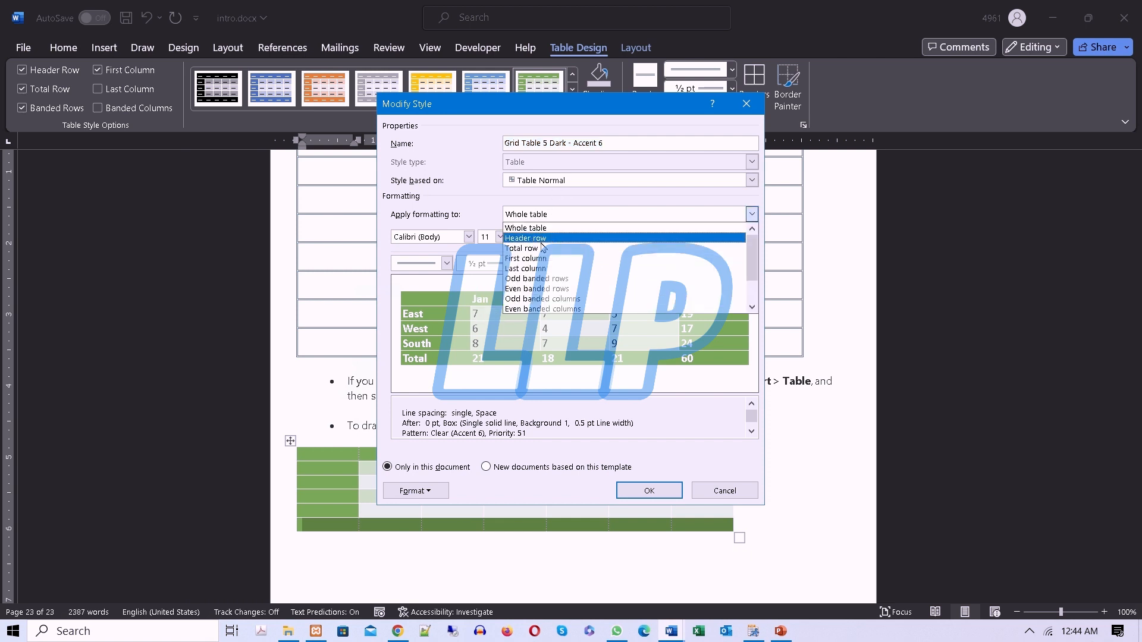
{"action": "left_click", "coordinate": [545, 238]}
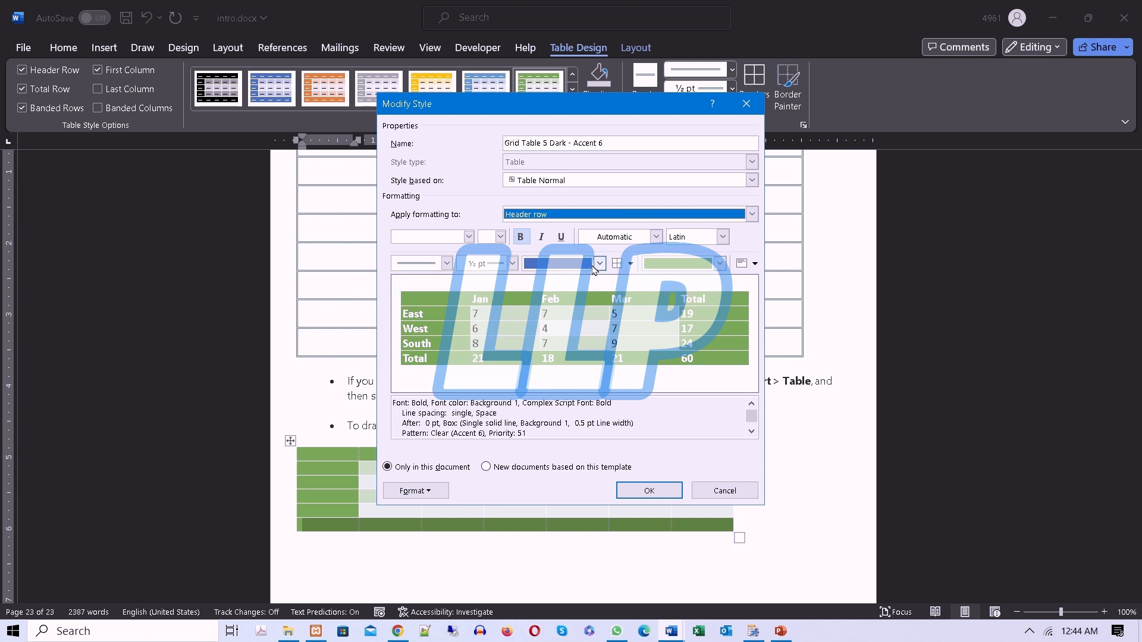
{"action": "left_click", "coordinate": [720, 264]}
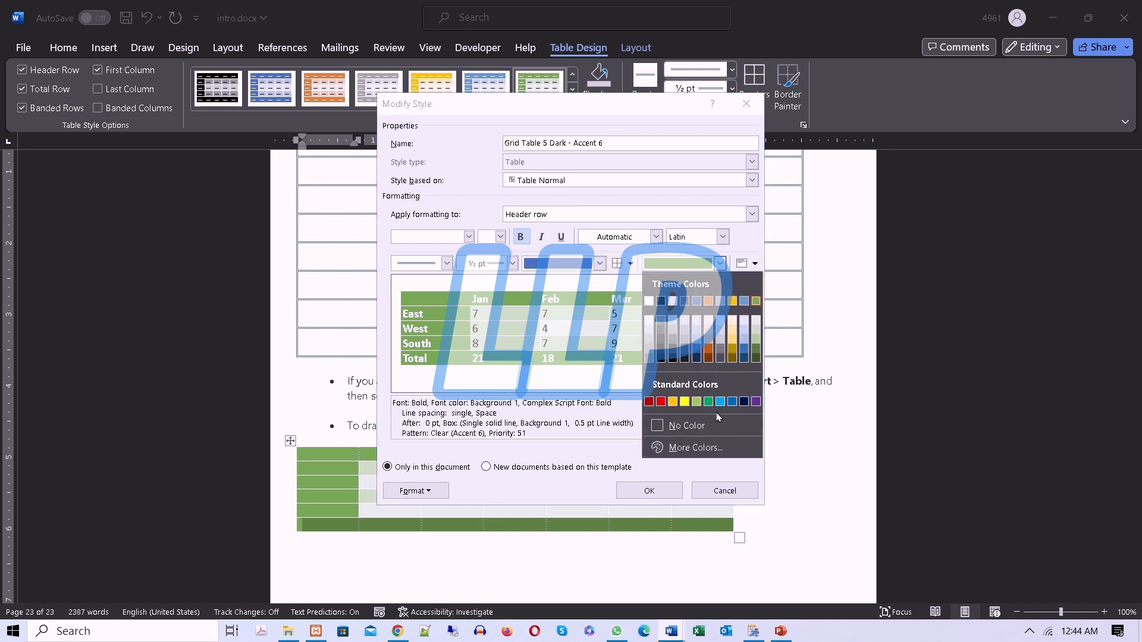
{"action": "left_click", "coordinate": [660, 402]}
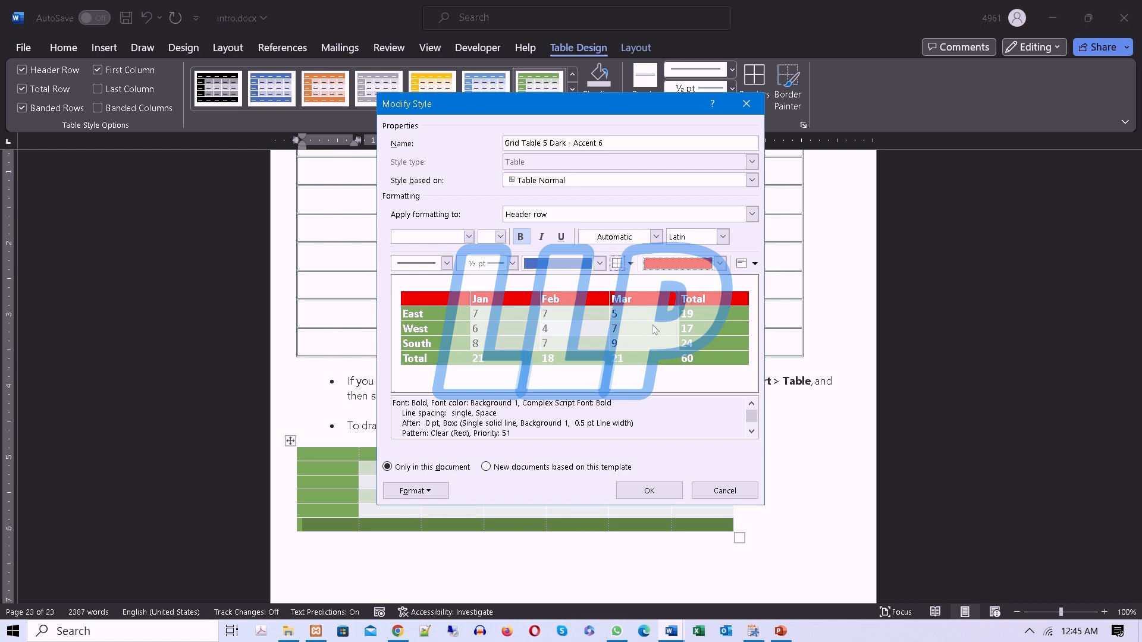
{"action": "left_click", "coordinate": [651, 490]}
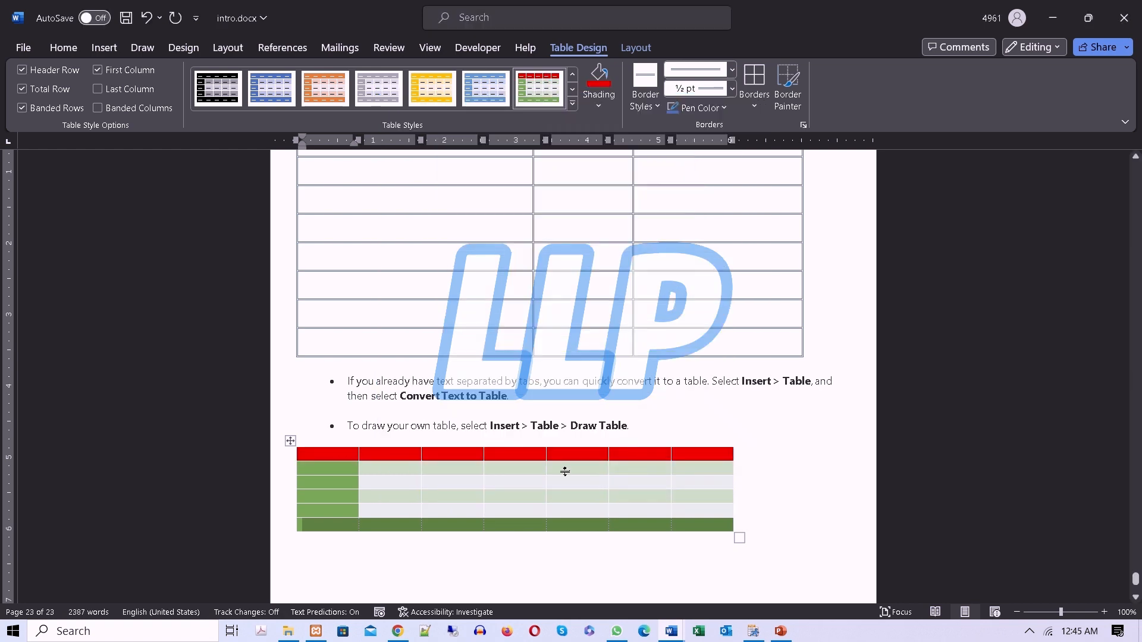
Modify the same table style so that its odd banded rows have a light gold Accent 4 fill.
{"action": "left_click", "coordinate": [572, 103]}
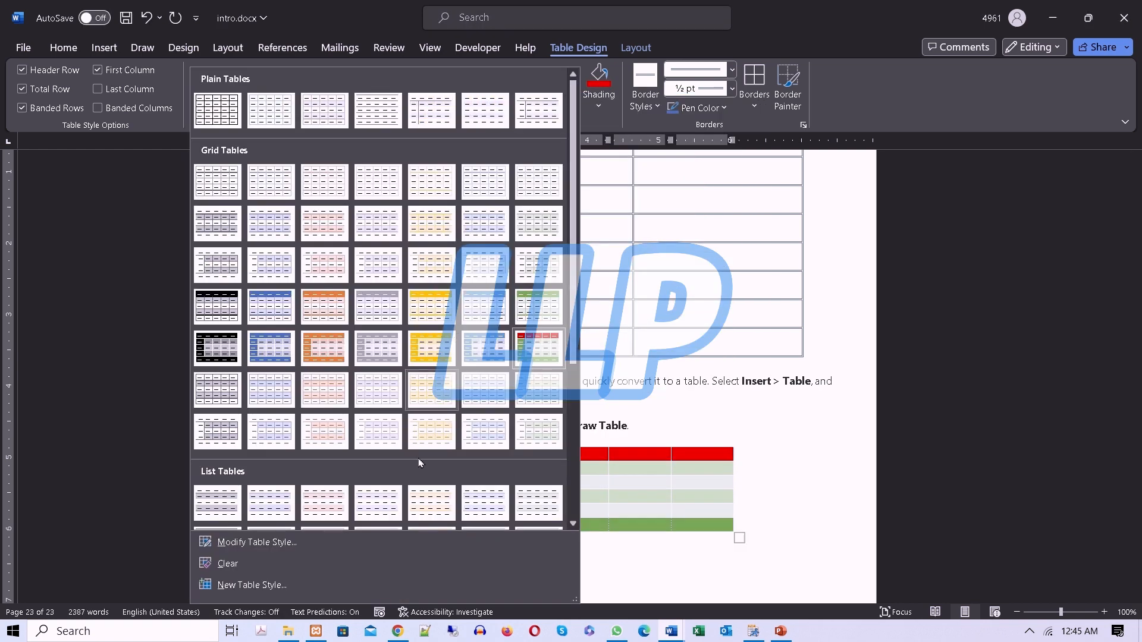
{"action": "left_click", "coordinate": [250, 542]}
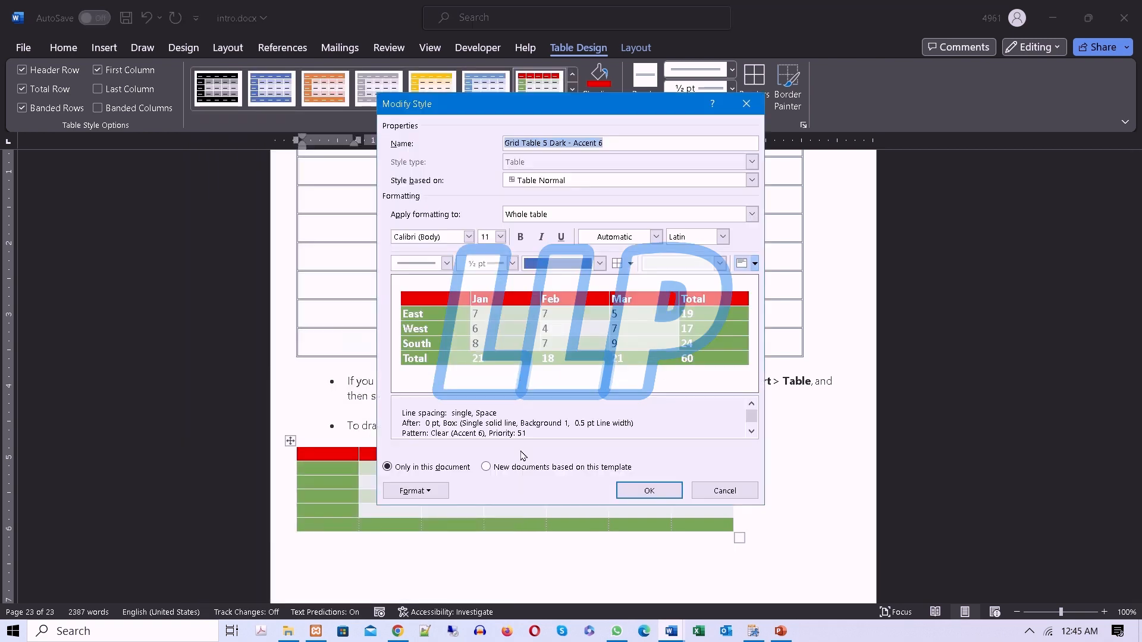
{"action": "left_click", "coordinate": [557, 216]}
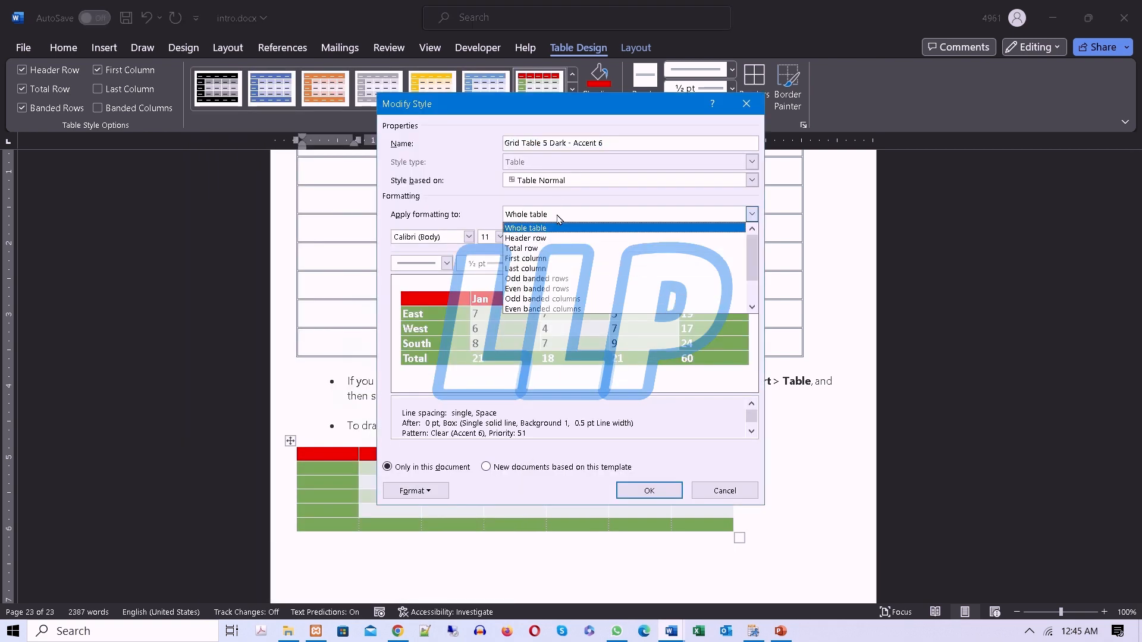
{"action": "left_click", "coordinate": [555, 280]}
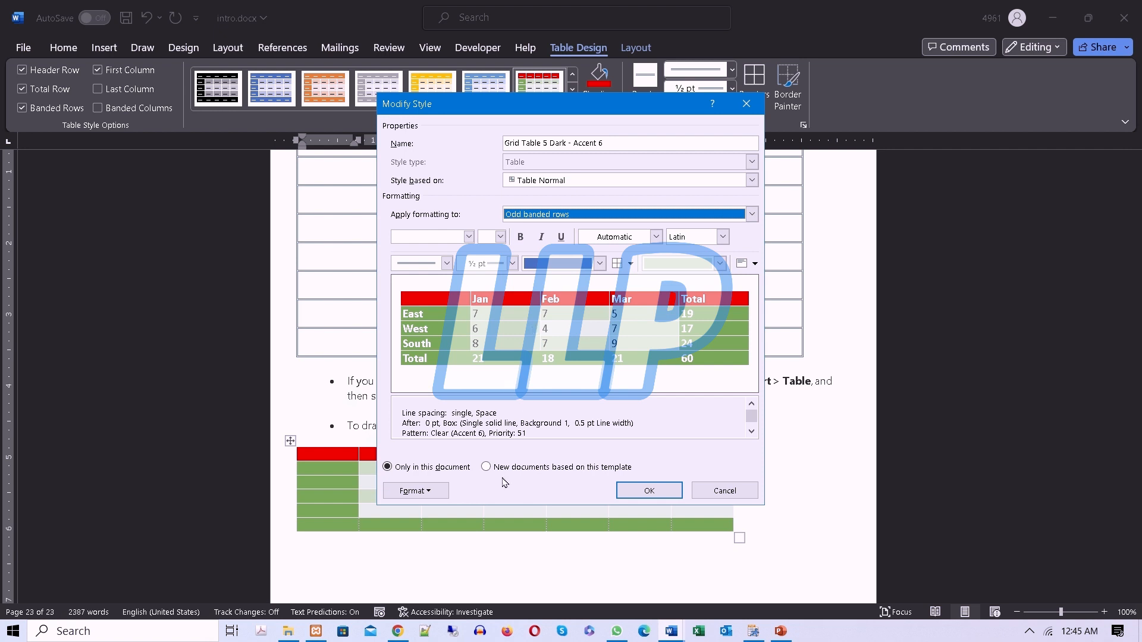
{"action": "left_click_drag", "start_coordinate": [523, 113], "coordinate": [780, 48]}
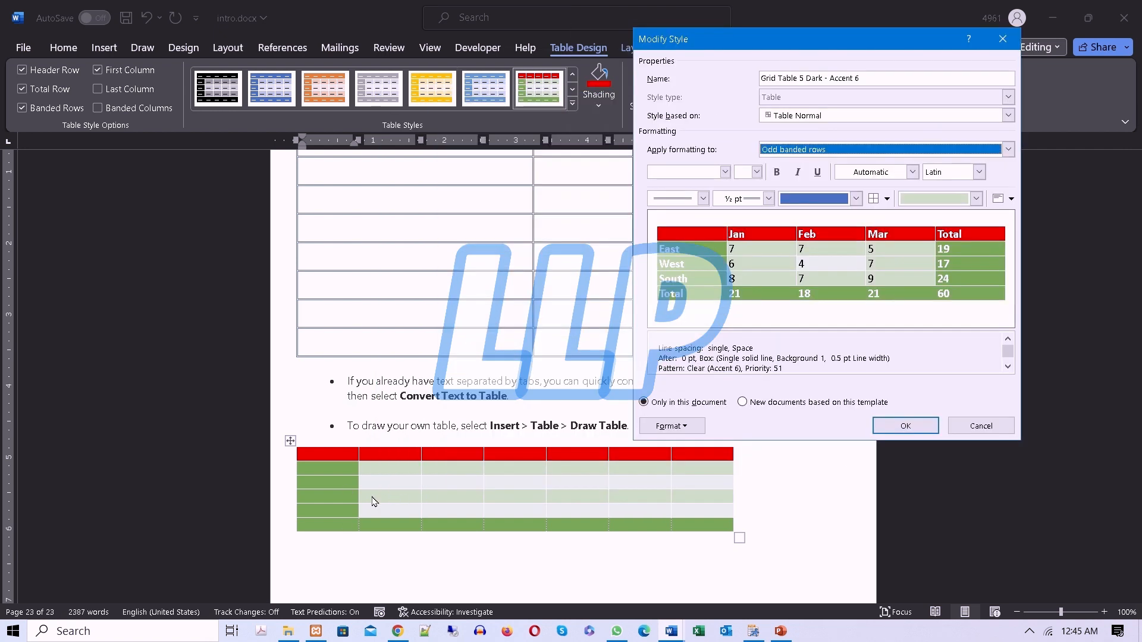
{"action": "left_click", "coordinate": [975, 199]}
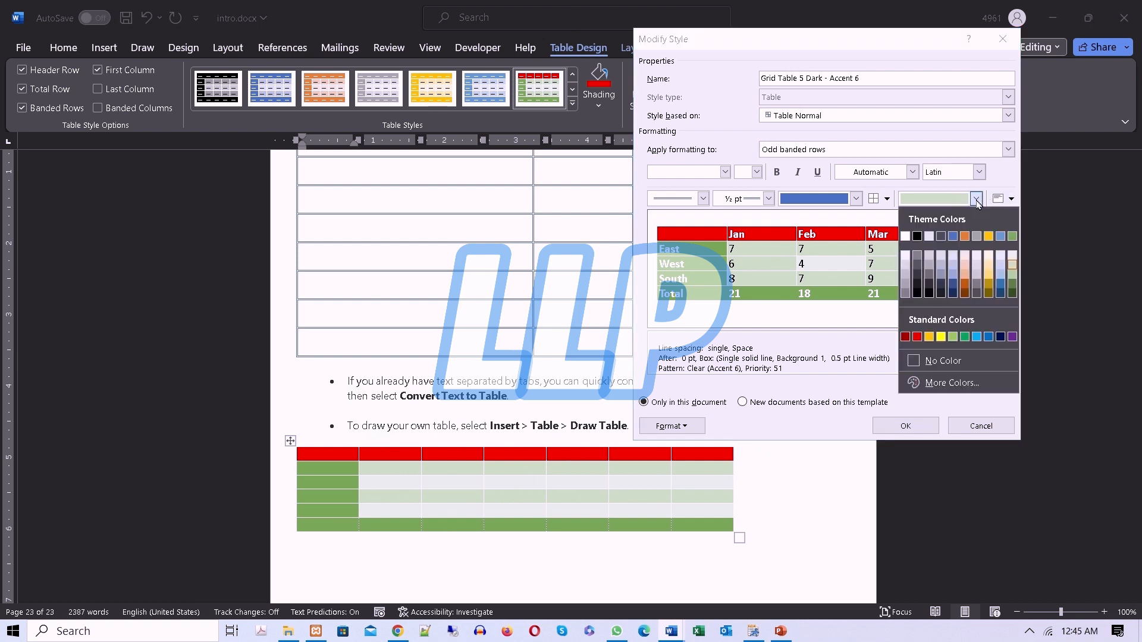
{"action": "left_click", "coordinate": [992, 282]}
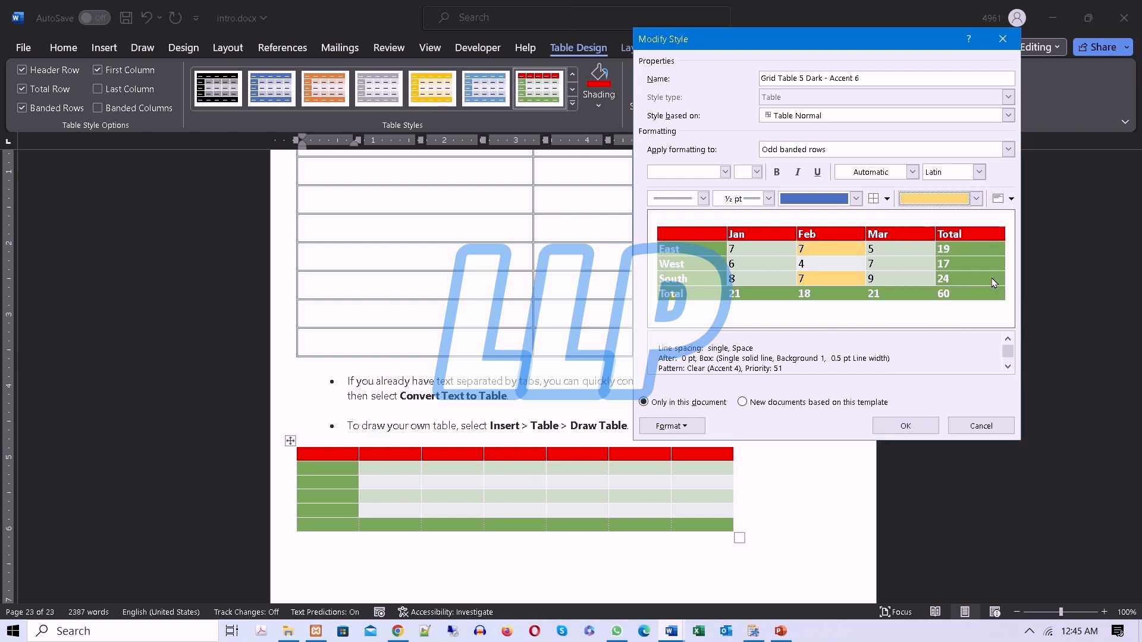
{"action": "left_click", "coordinate": [905, 426]}
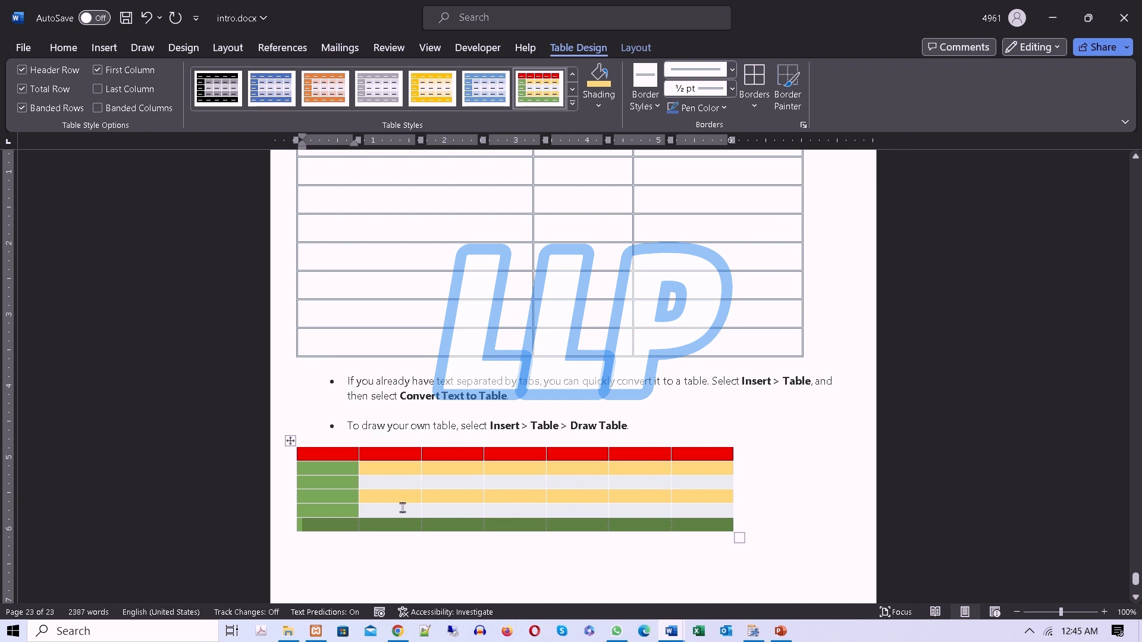
Modify the green Grid Table 5 Dark - Accent 6 style so that its even banded rows have a light orange Accent 2 fill.
{"action": "left_click", "coordinate": [572, 104]}
{"action": "left_click", "coordinate": [269, 542]}
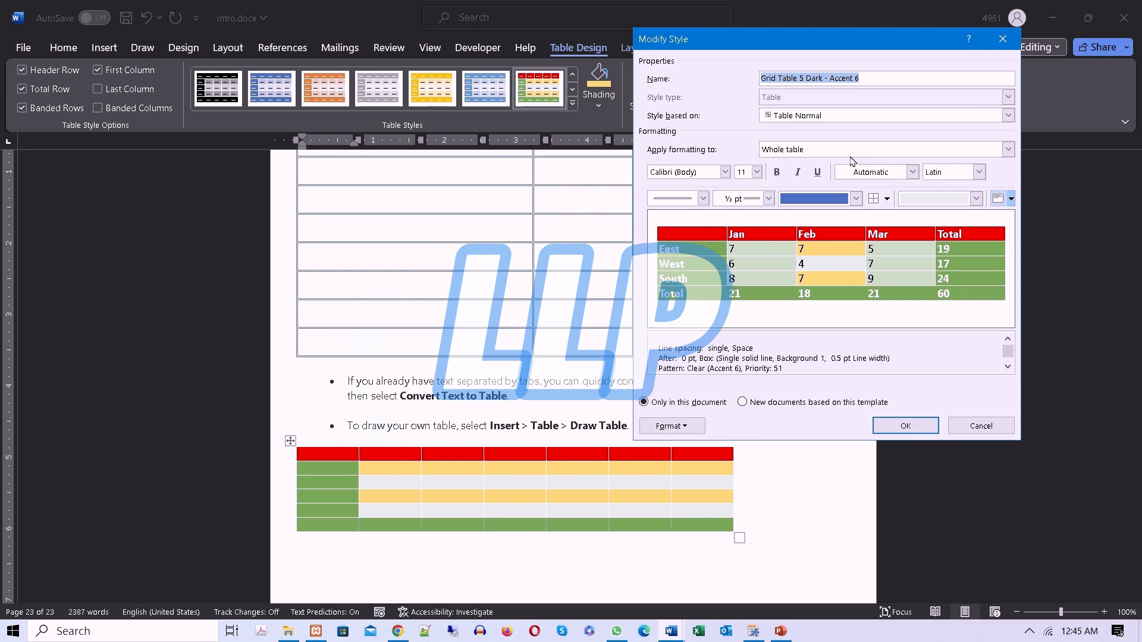
{"action": "left_click", "coordinate": [832, 153]}
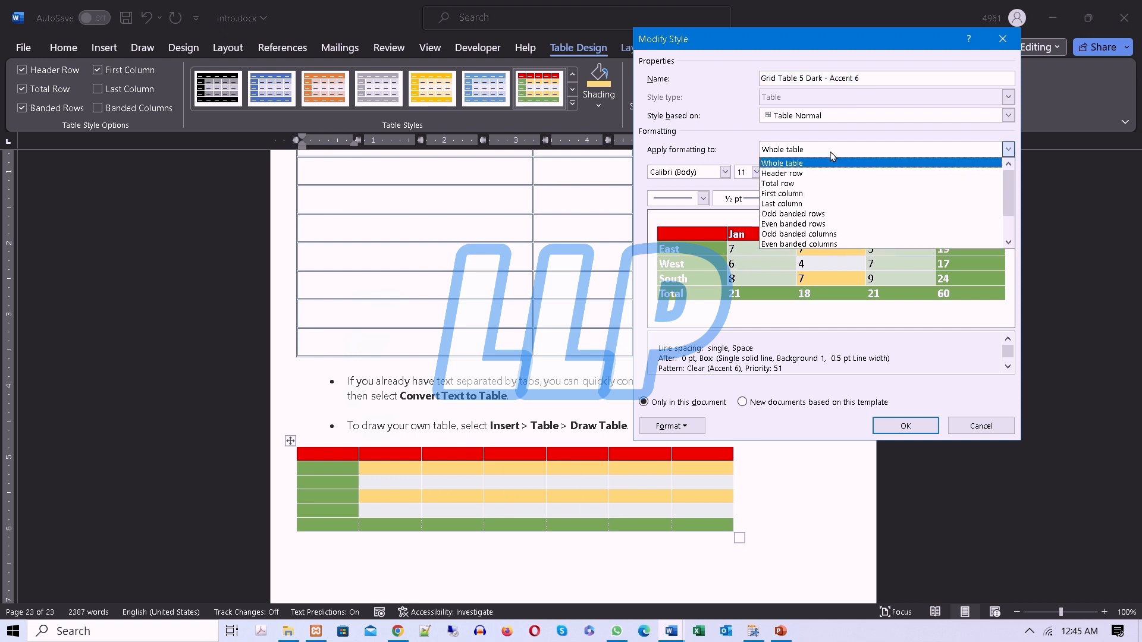
{"action": "left_click", "coordinate": [788, 225]}
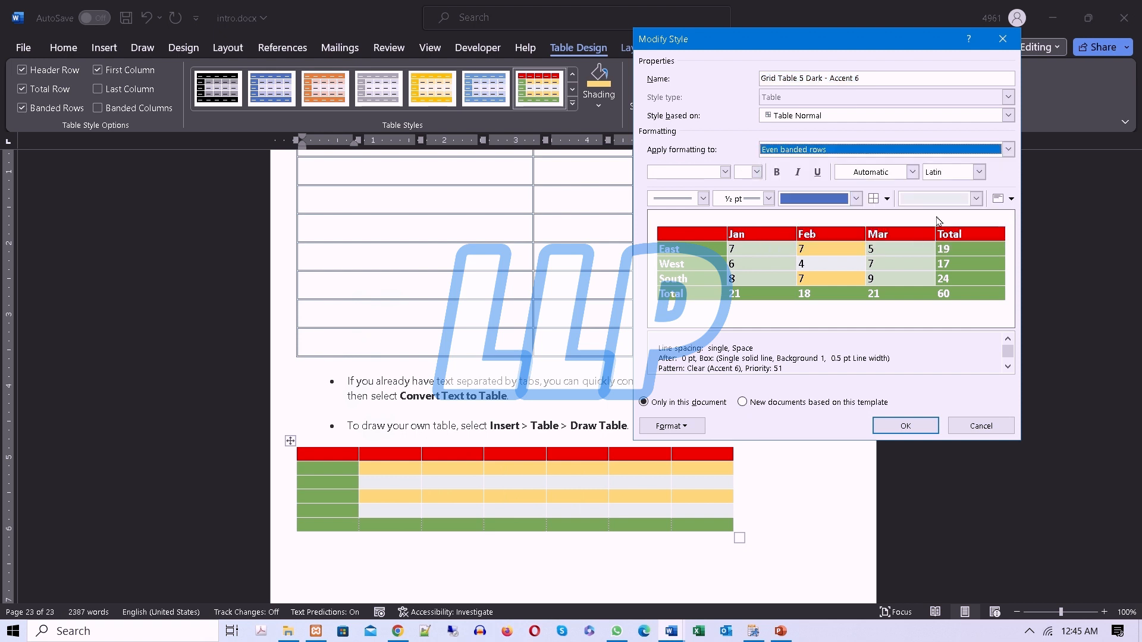
{"action": "left_click", "coordinate": [976, 199]}
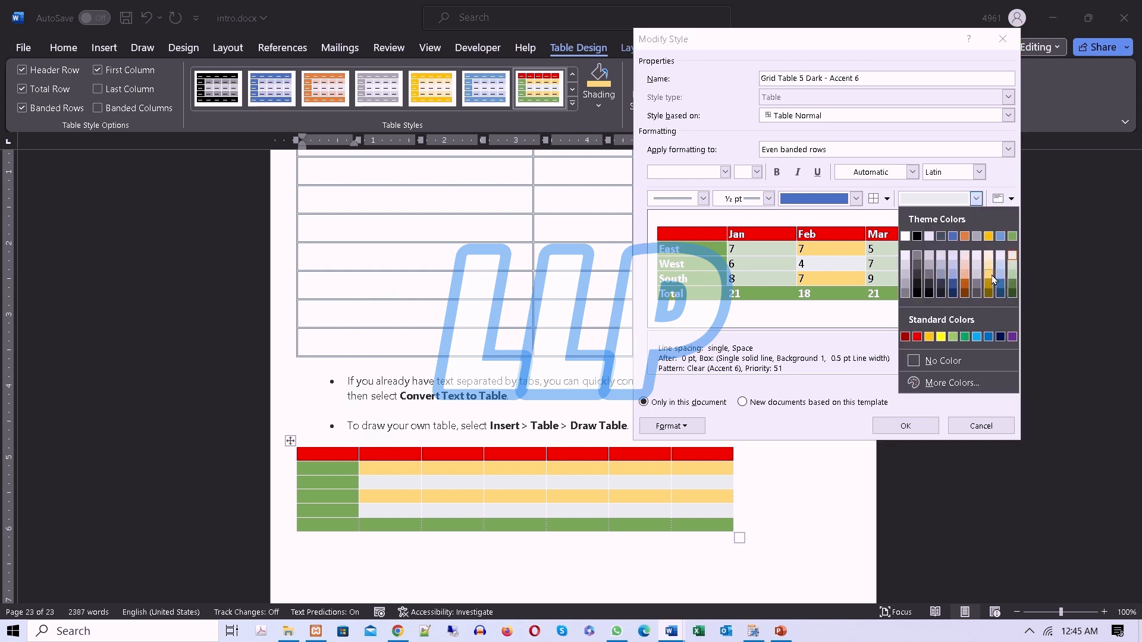
{"action": "left_click", "coordinate": [963, 272]}
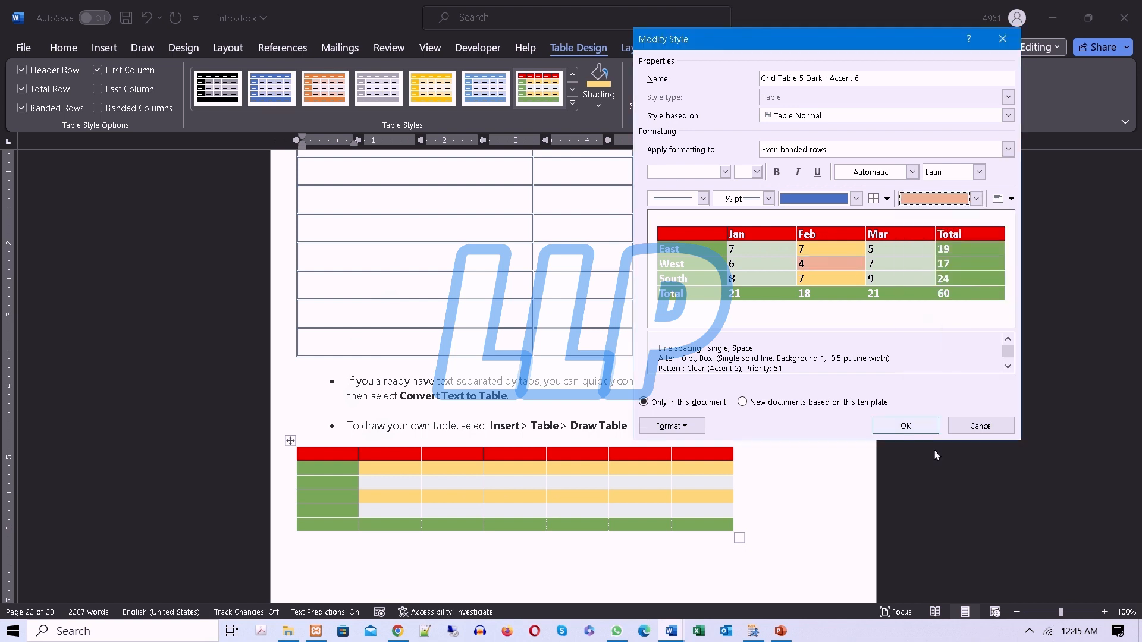
{"action": "left_click", "coordinate": [910, 426]}
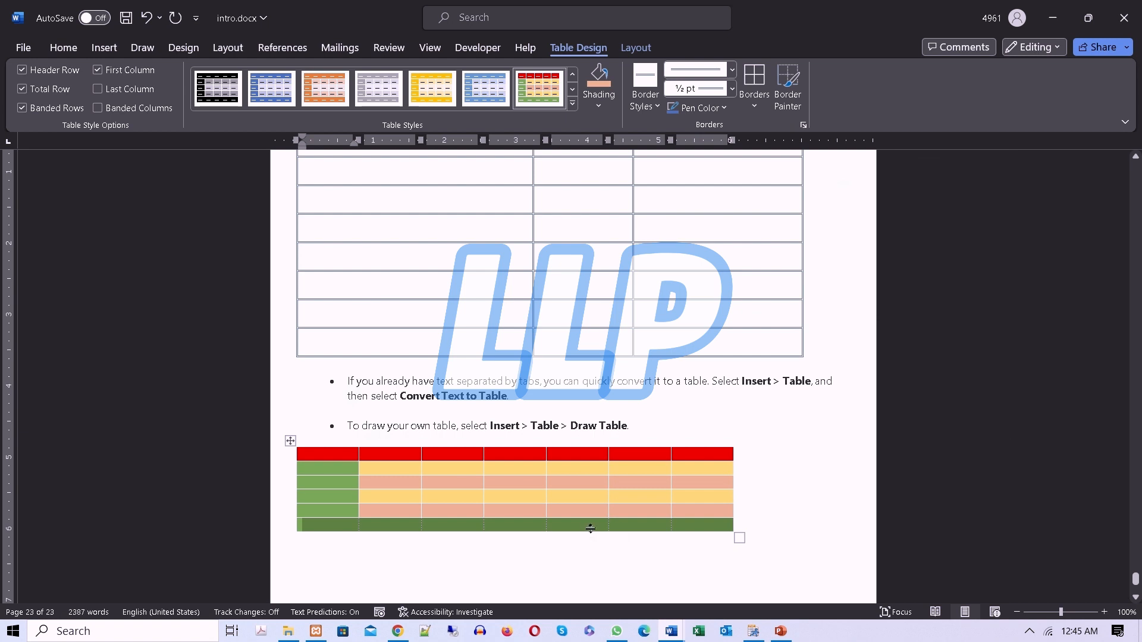
{"action": "left_click", "coordinate": [572, 103]}
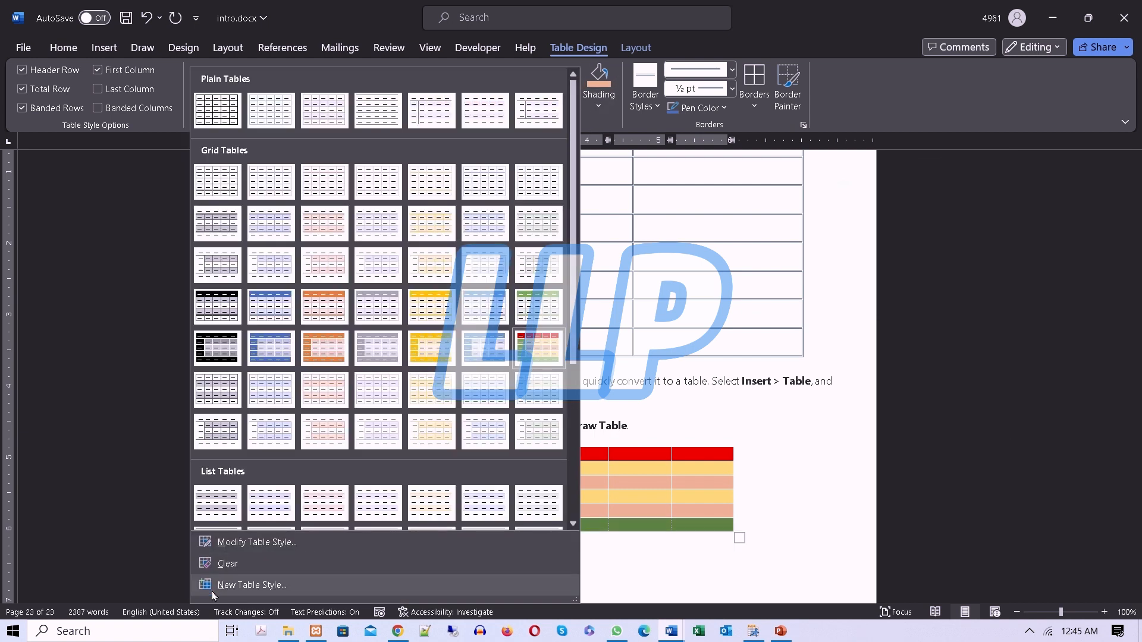
{"action": "left_click", "coordinate": [257, 542]}
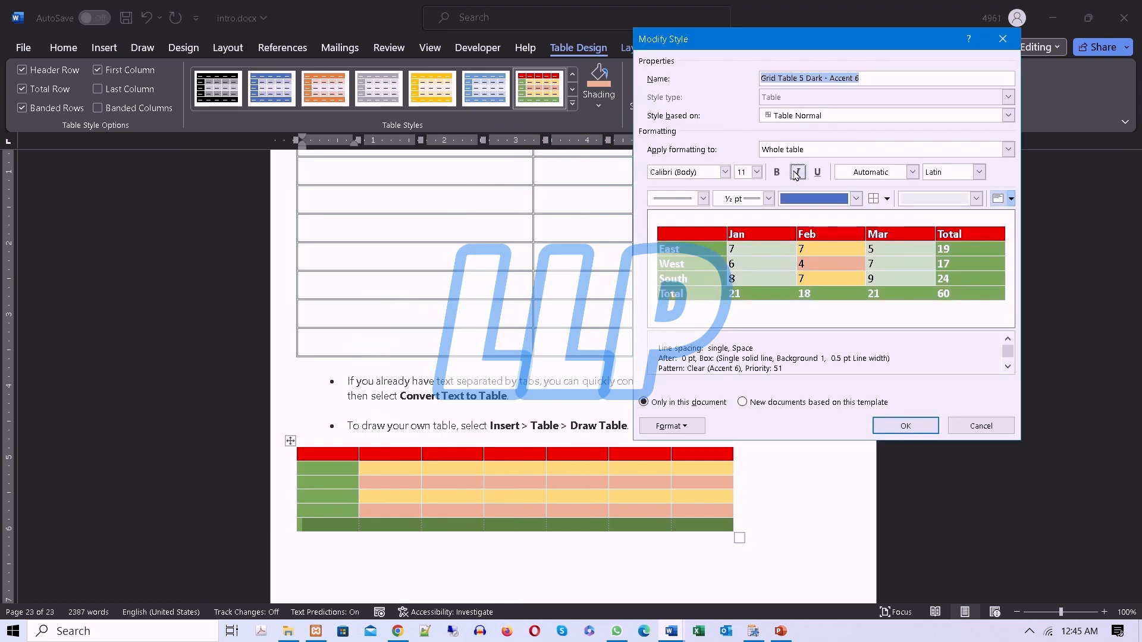
{"action": "left_click", "coordinate": [975, 430]}
Start a new table style based on Table Normal and give its header row a standard dark blue fill.
{"action": "left_click", "coordinate": [572, 103]}
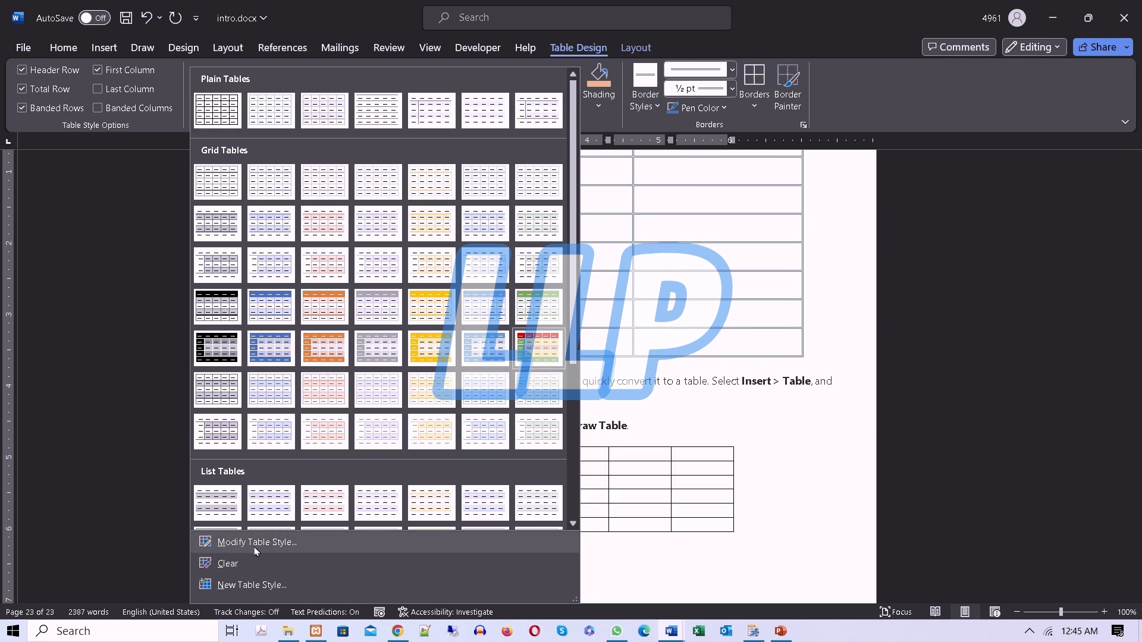
{"action": "left_click", "coordinate": [262, 591]}
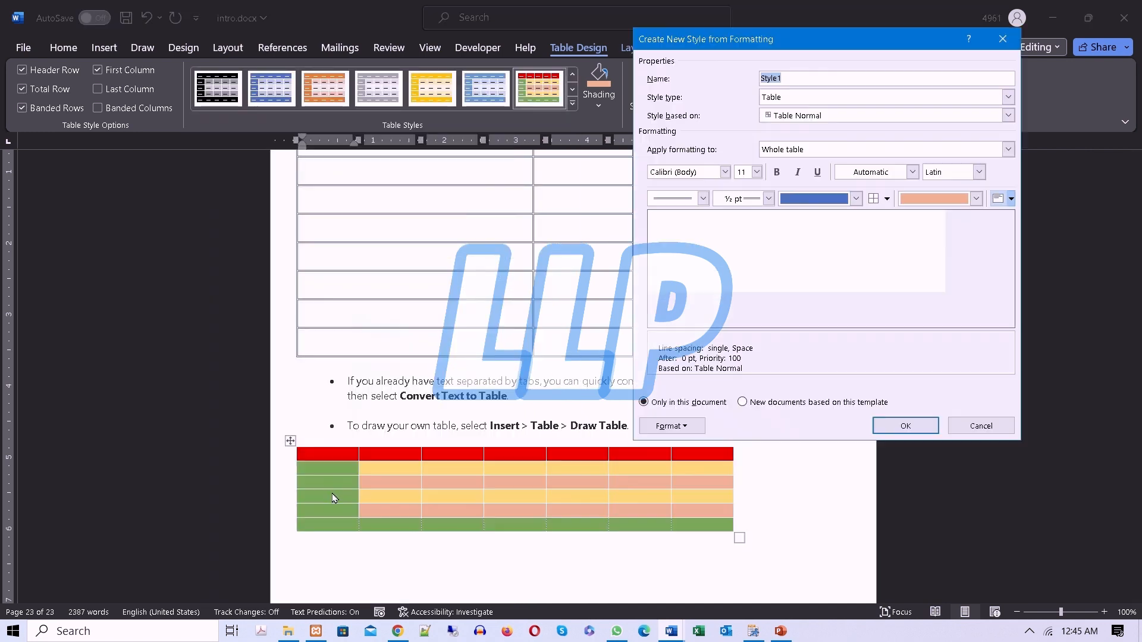
{"action": "left_click_drag", "start_coordinate": [700, 42], "coordinate": [449, 84]}
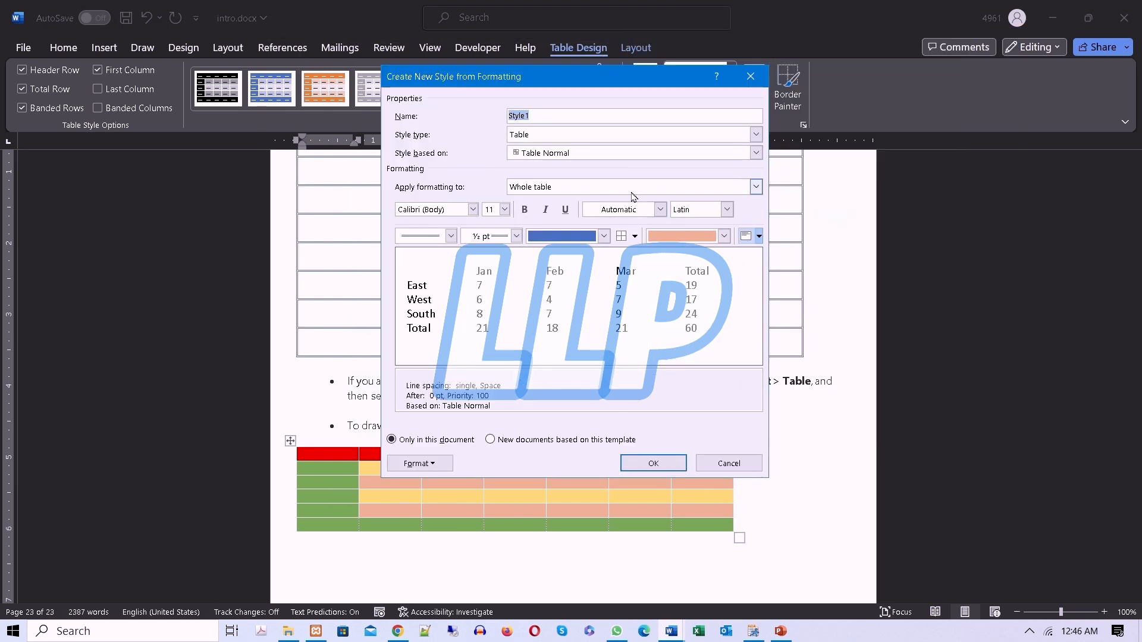
{"action": "left_click", "coordinate": [755, 187]}
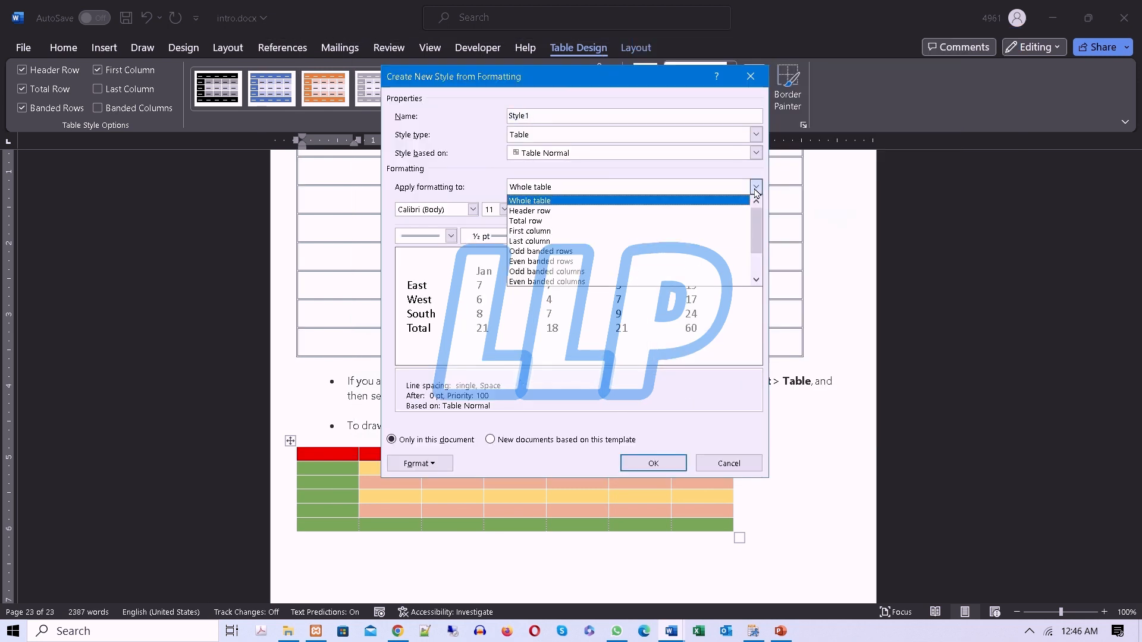
{"action": "left_click", "coordinate": [552, 210]}
{"action": "left_click", "coordinate": [724, 237]}
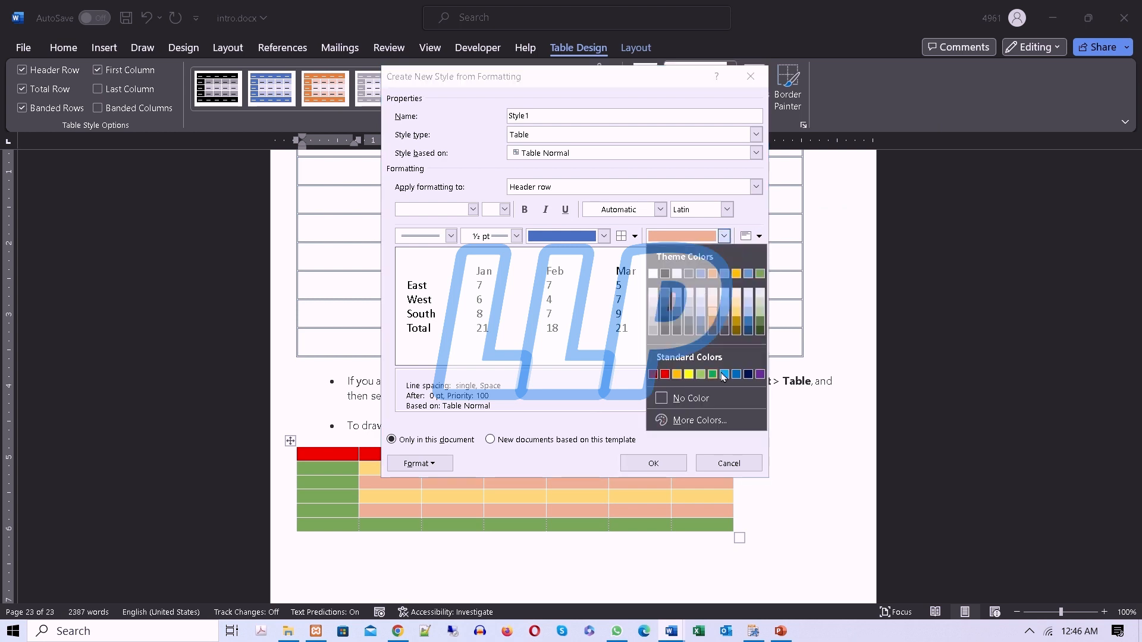
{"action": "left_click", "coordinate": [748, 374]}
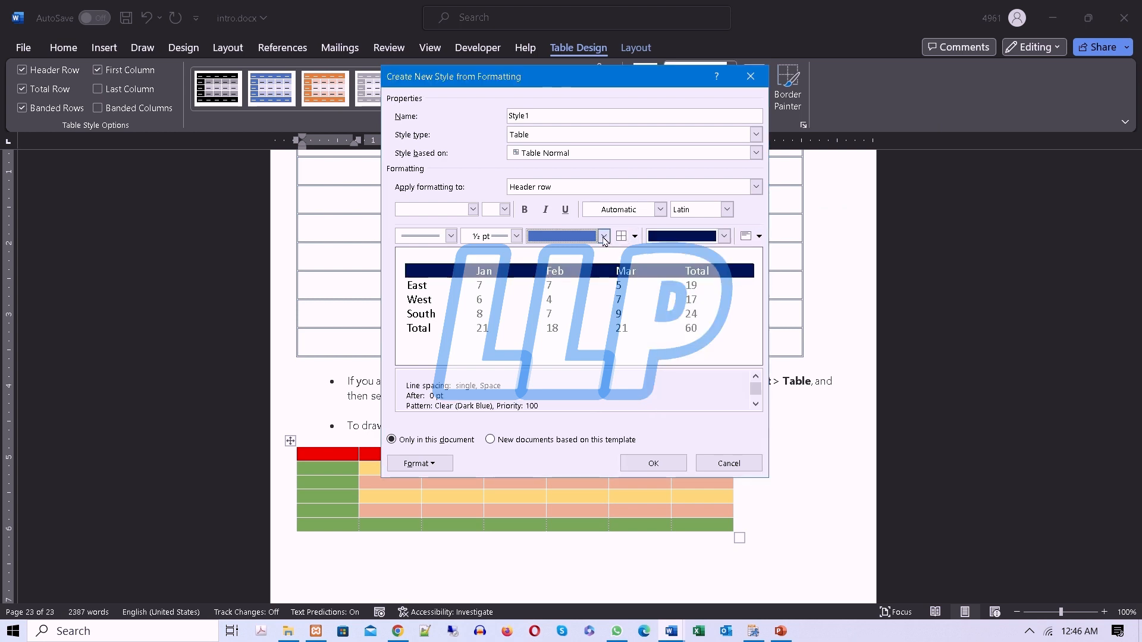
Add all borders to the new style's header row, using a thicker solid line in standard red.
{"action": "left_click", "coordinate": [604, 239]}
{"action": "left_click", "coordinate": [537, 299]}
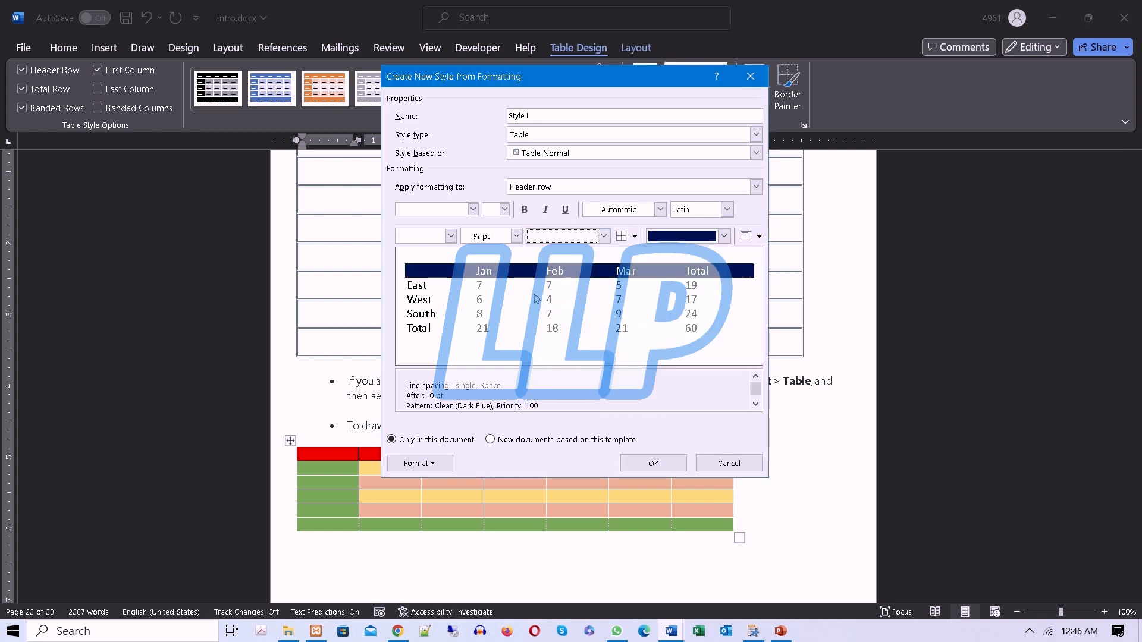
{"action": "left_click", "coordinate": [604, 236]}
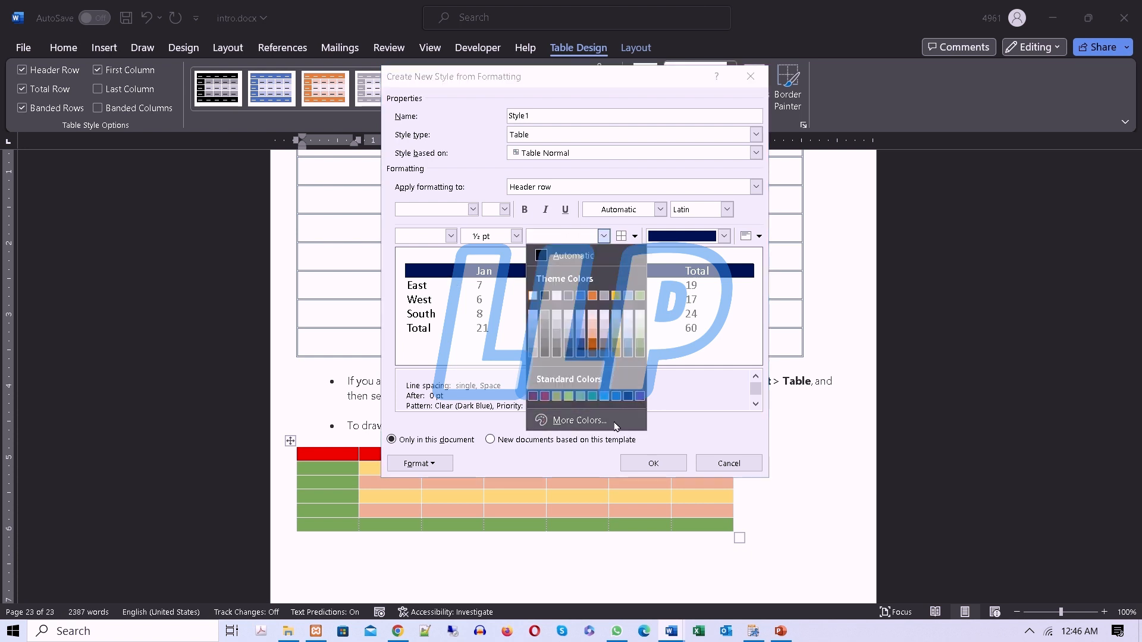
{"action": "left_click", "coordinate": [545, 396]}
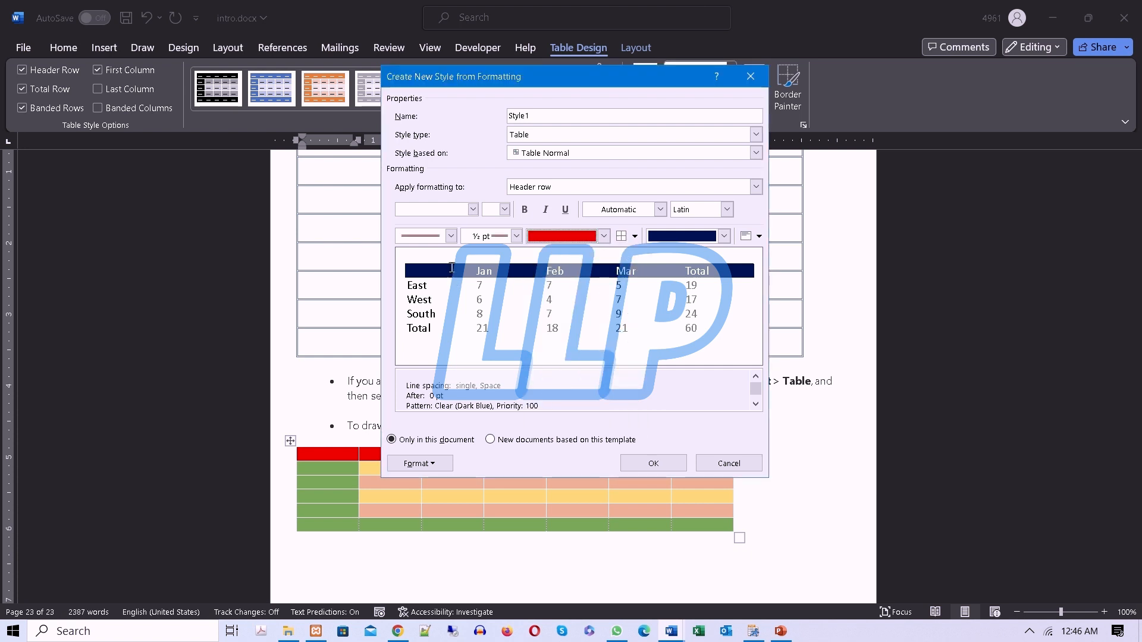
{"action": "left_click", "coordinate": [425, 238]}
{"action": "left_click", "coordinate": [427, 372]}
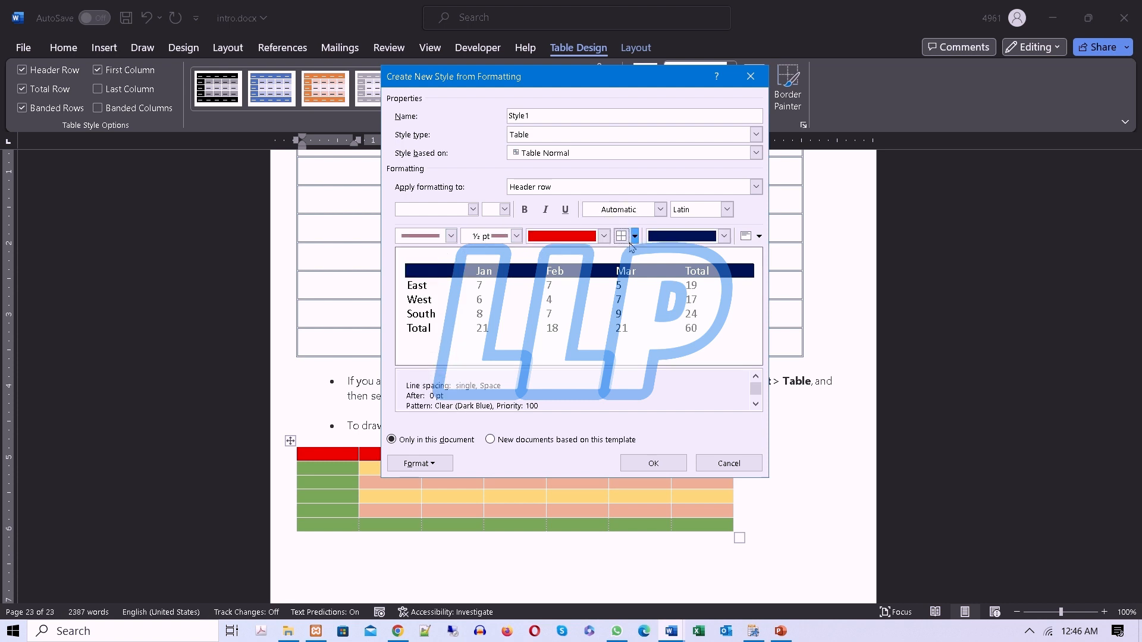
{"action": "left_click", "coordinate": [634, 236]}
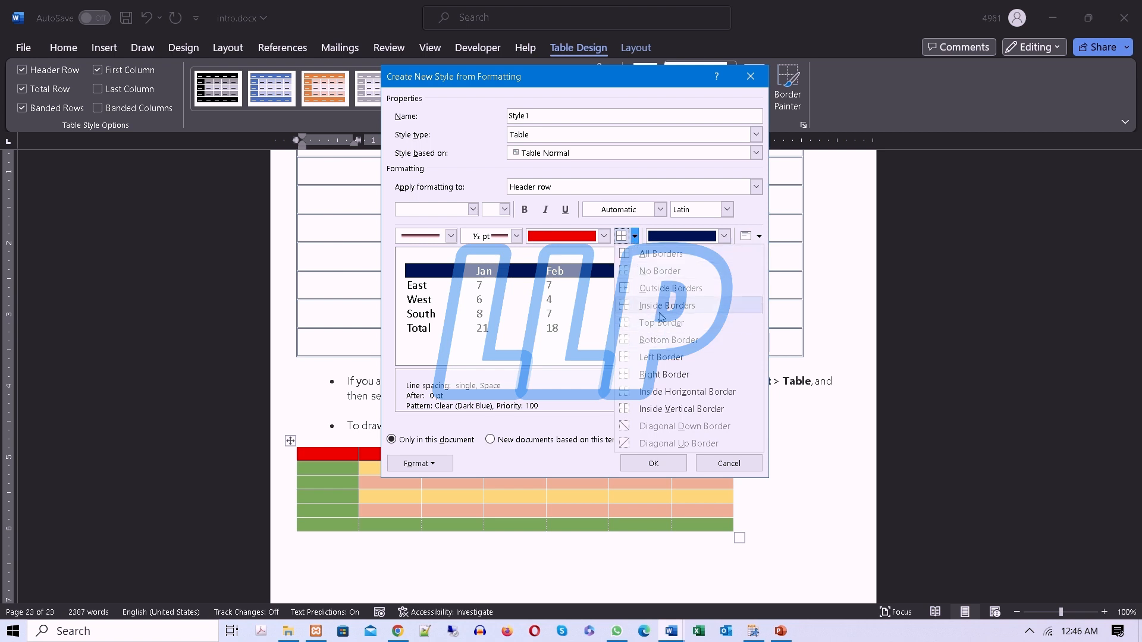
{"action": "left_click", "coordinate": [659, 254]}
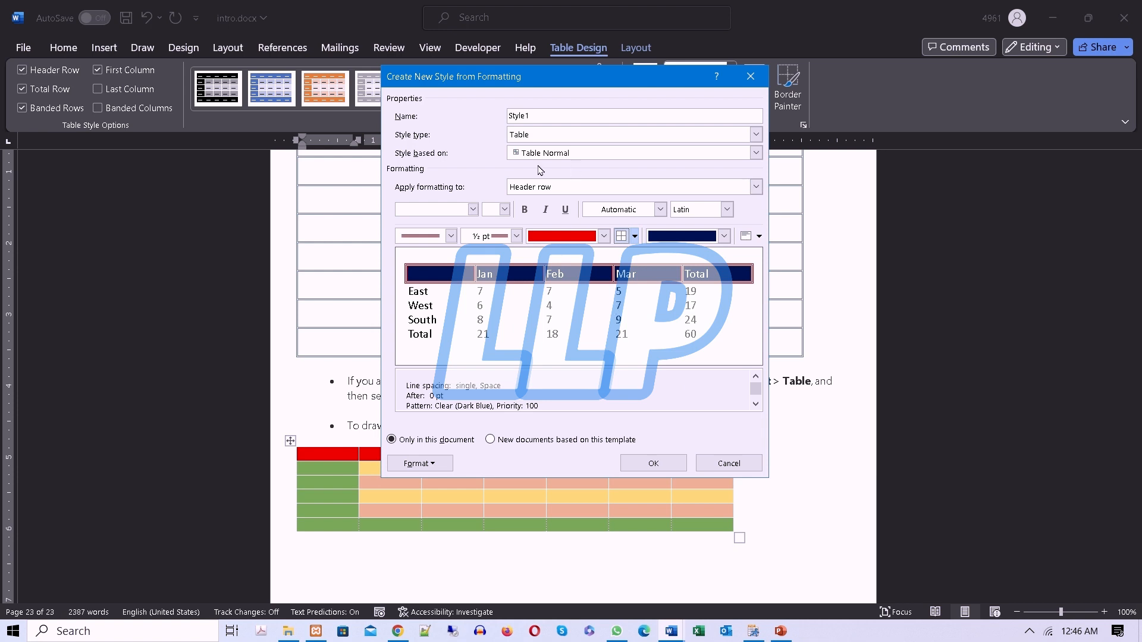
Give the new style's odd banded rows a light blue Accent 1 fill.
{"action": "left_click", "coordinate": [755, 188]}
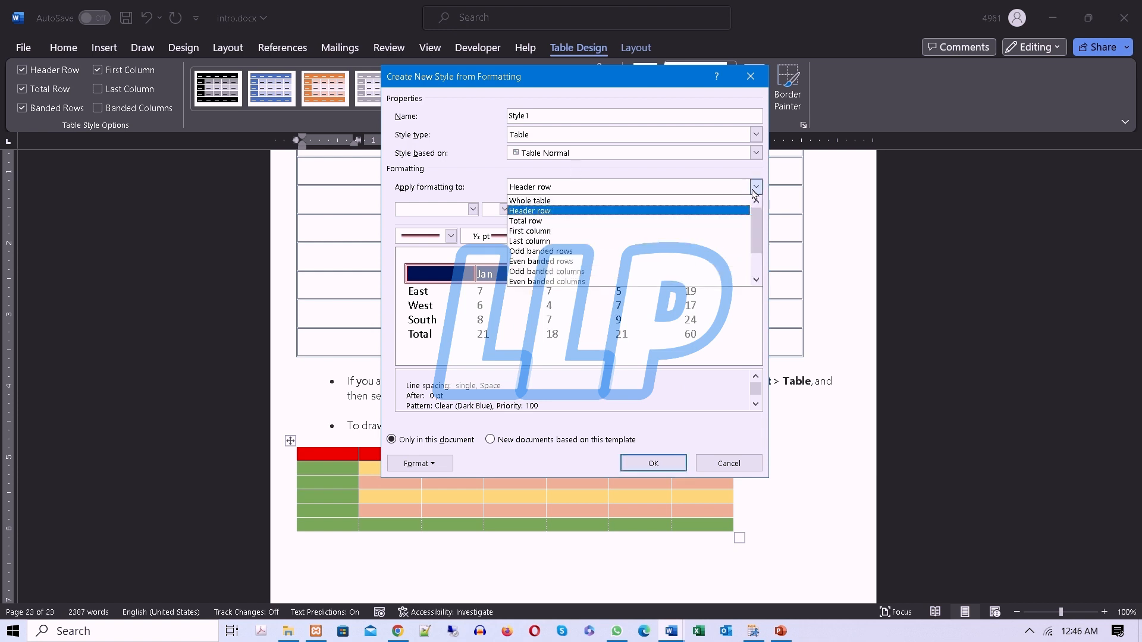
{"action": "left_click", "coordinate": [559, 252]}
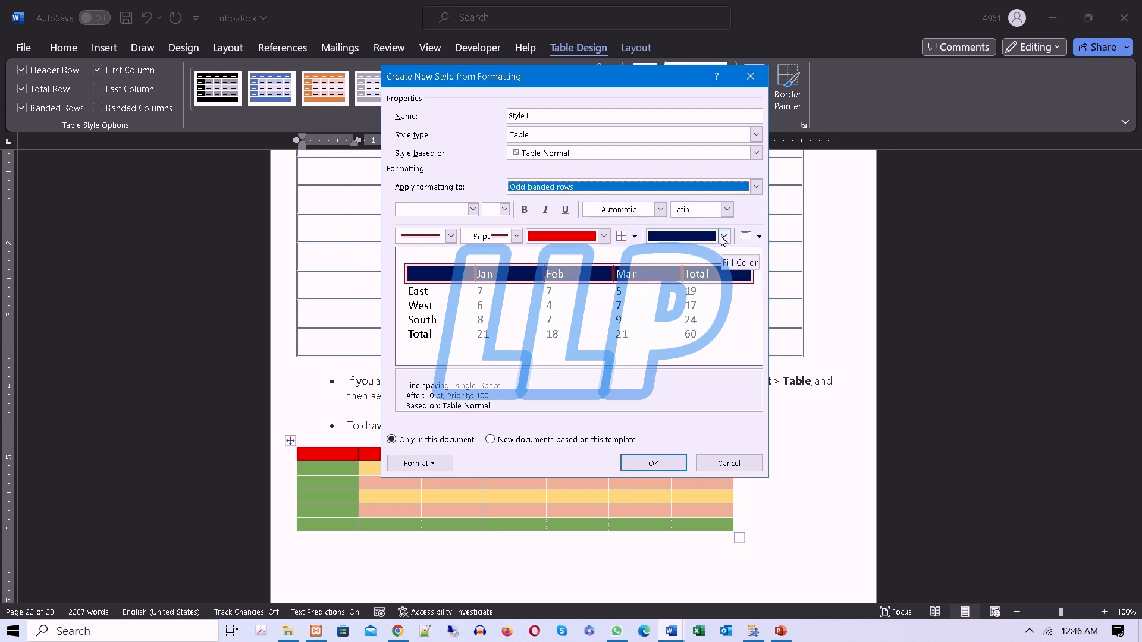
{"action": "left_click", "coordinate": [723, 236]}
{"action": "left_click", "coordinate": [702, 310]}
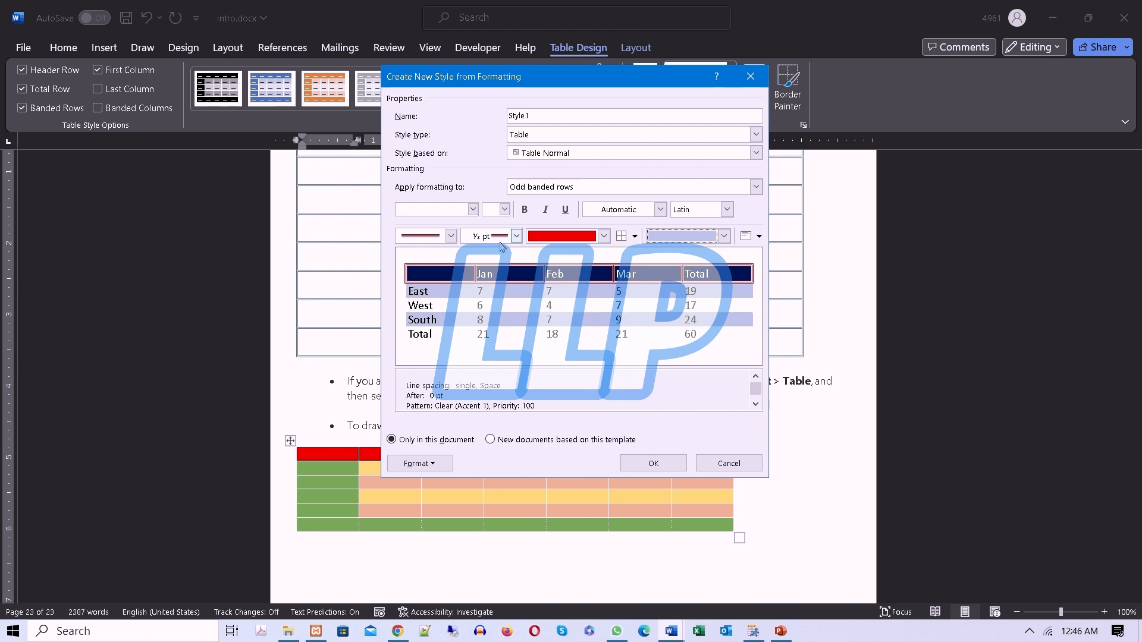
Apply all borders to the new style's odd banded rows, using a thin single line in standard dark blue.
{"action": "left_click", "coordinate": [451, 236]}
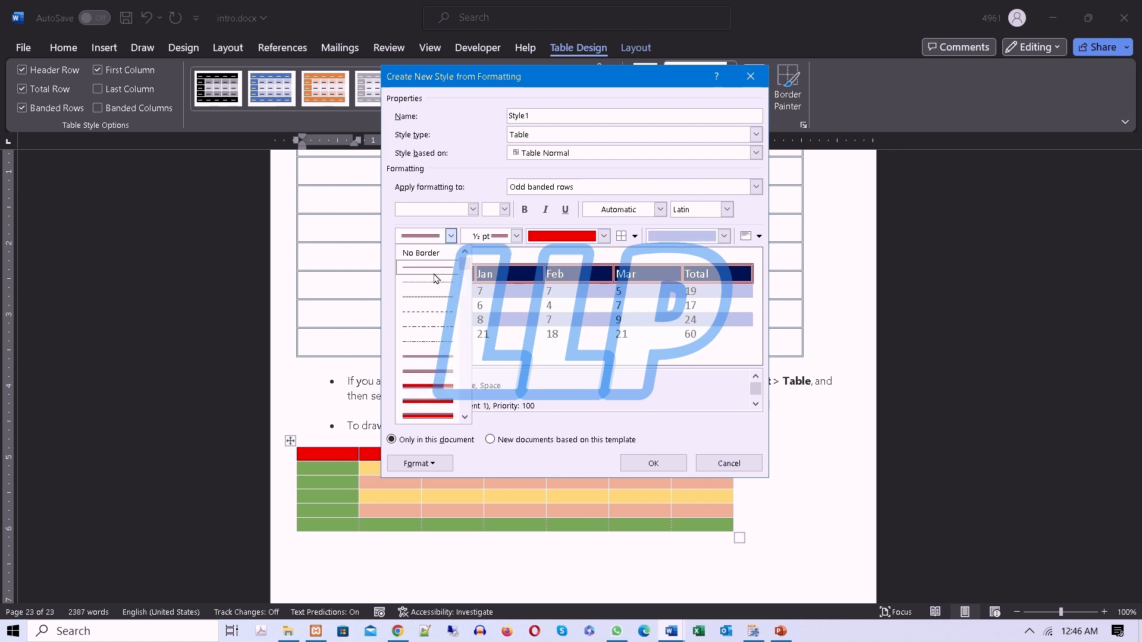
{"action": "left_click", "coordinate": [427, 267]}
{"action": "left_click", "coordinate": [600, 237]}
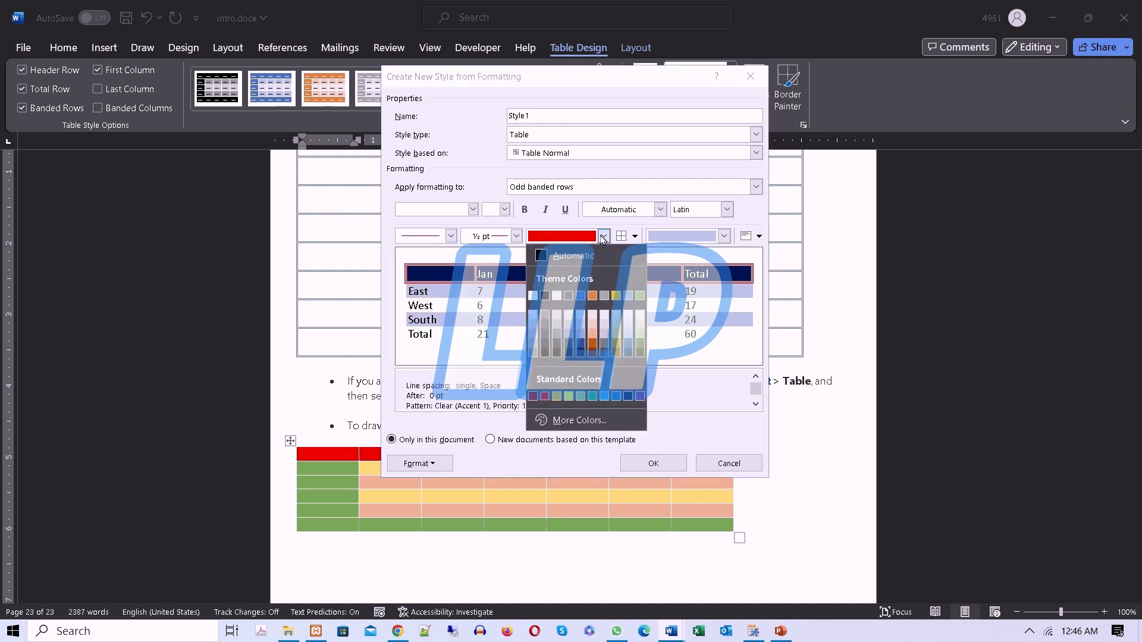
{"action": "left_click", "coordinate": [626, 394]}
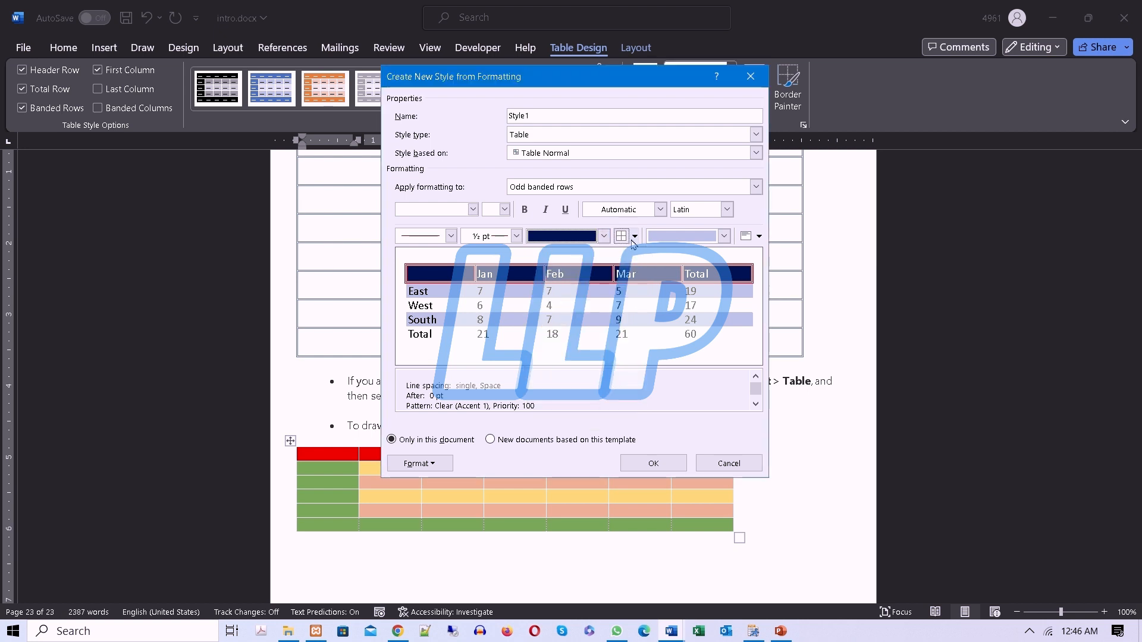
{"action": "left_click", "coordinate": [634, 237]}
{"action": "left_click", "coordinate": [663, 259]}
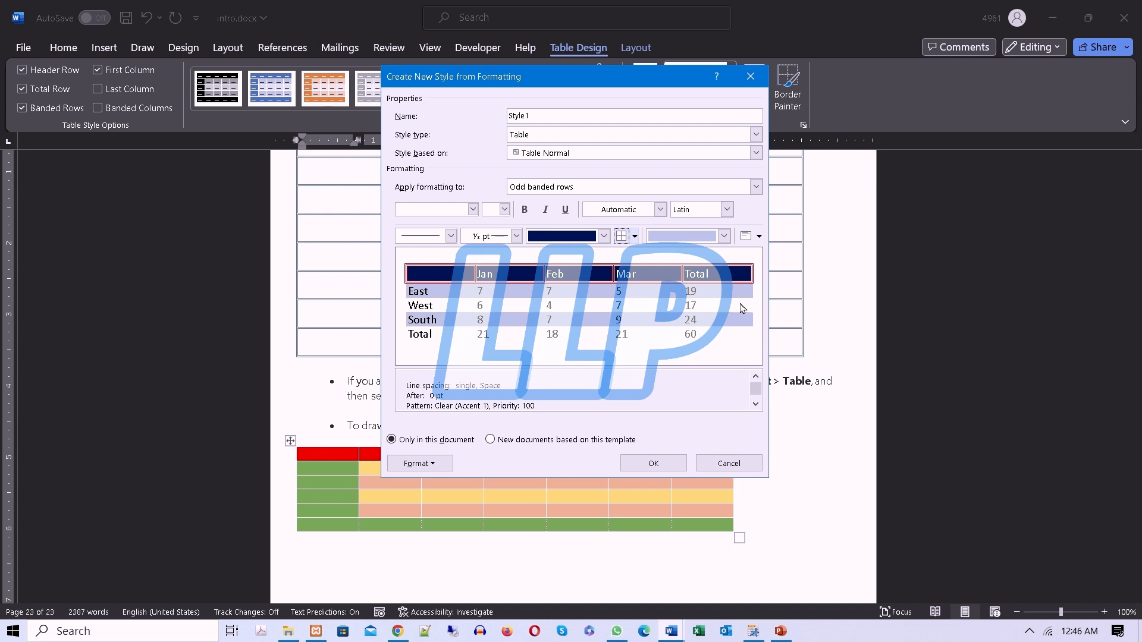
Give the new style's even banded rows a light green Accent 6 fill and apply all borders to them.
{"action": "left_click", "coordinate": [619, 195]}
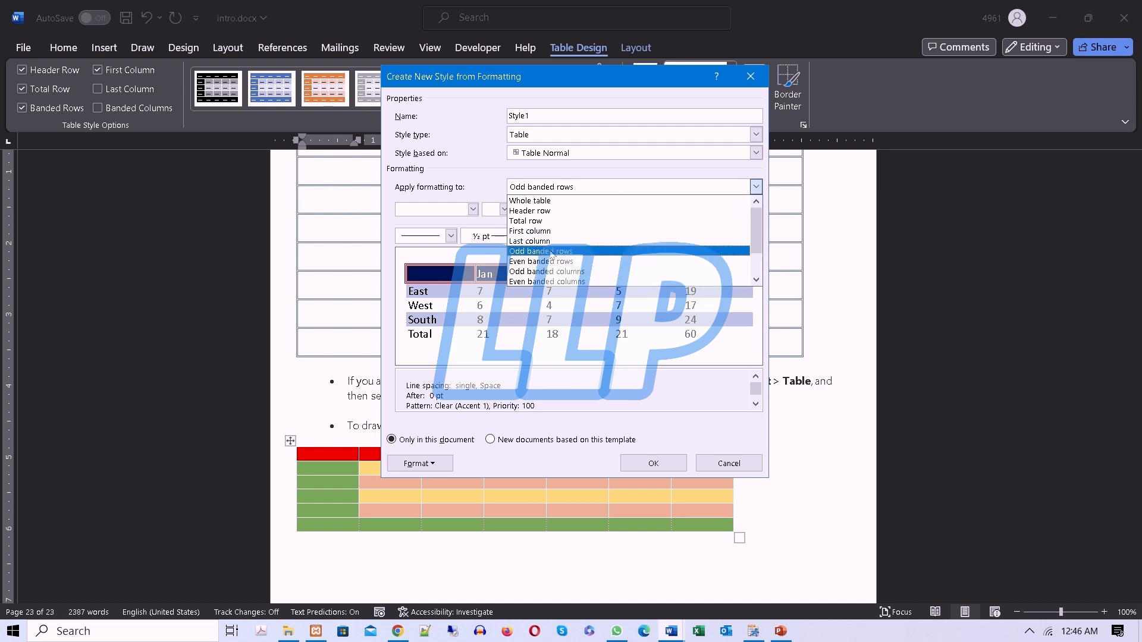
{"action": "left_click", "coordinate": [551, 262]}
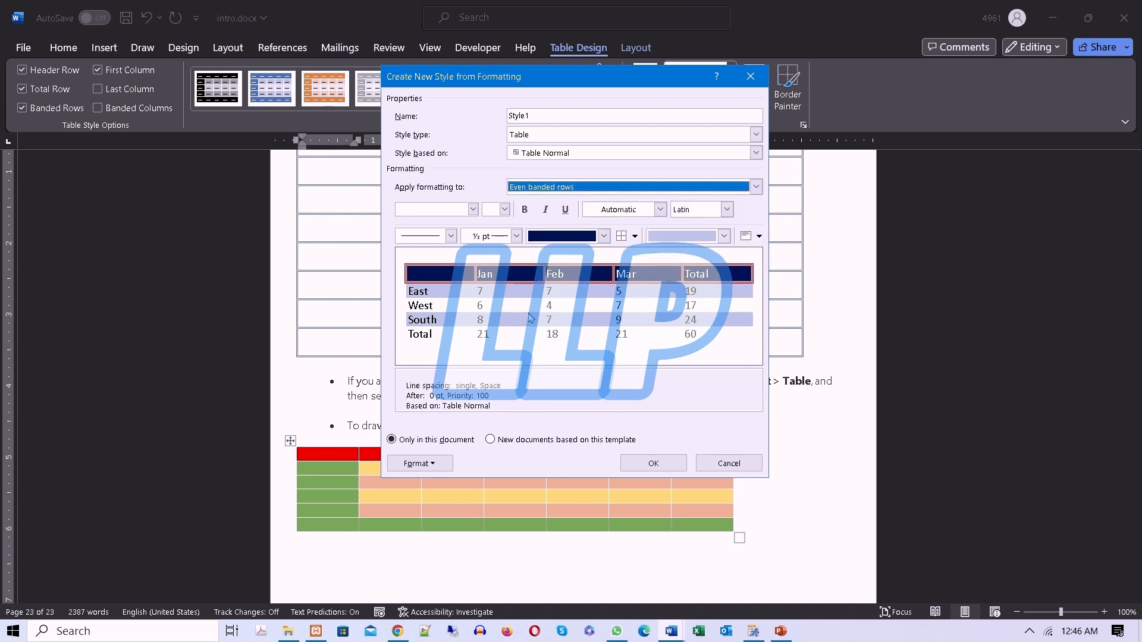
{"action": "left_click", "coordinate": [723, 237]}
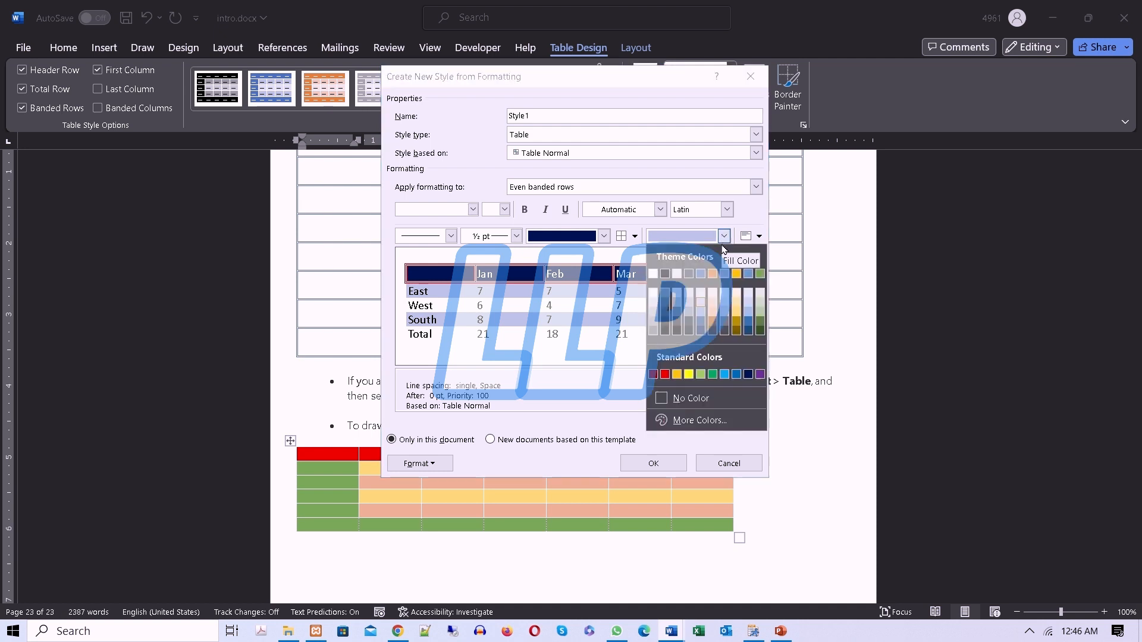
{"action": "left_click", "coordinate": [760, 303]}
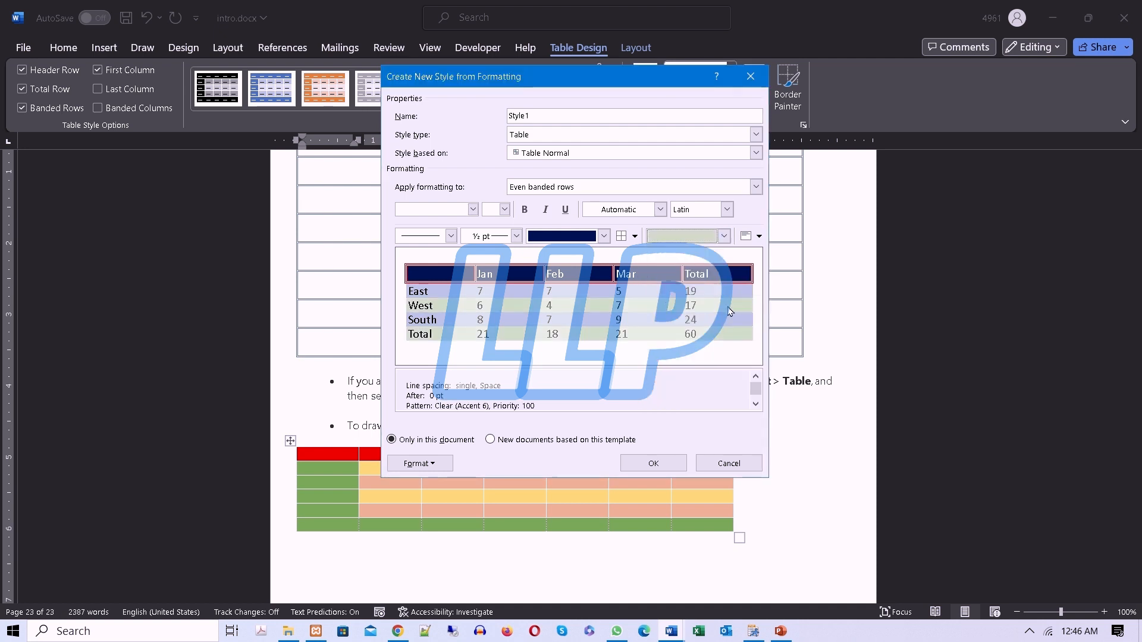
{"action": "left_click", "coordinate": [634, 236]}
{"action": "left_click", "coordinate": [648, 260]}
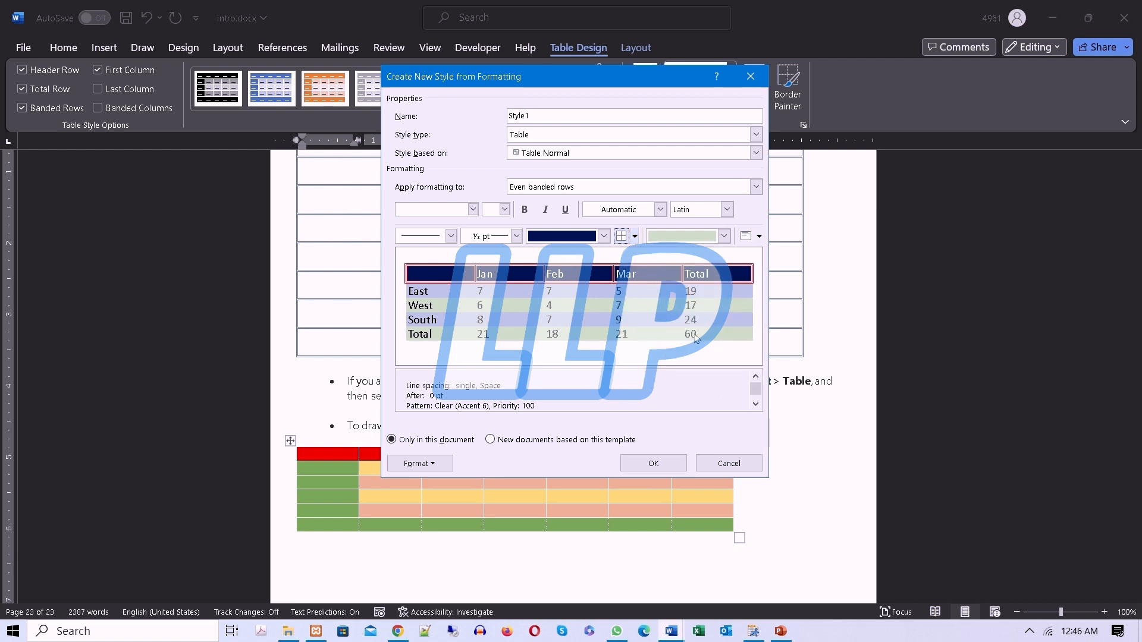
Set the new style's header row font to Agency FB and finish creating the table style.
{"action": "left_click", "coordinate": [564, 189]}
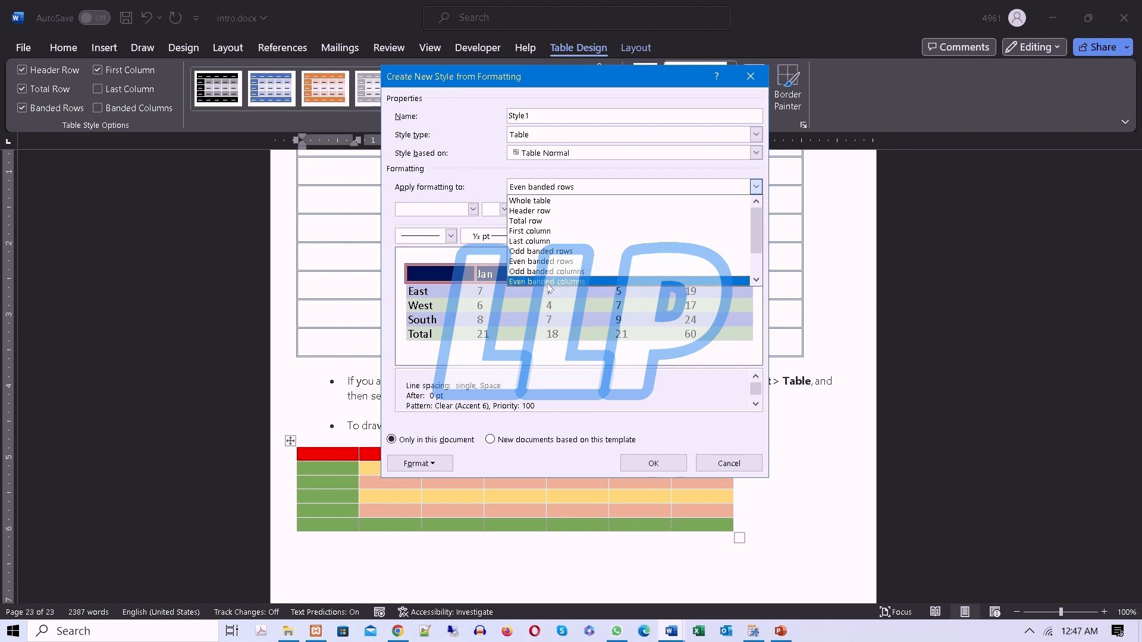
{"action": "left_click", "coordinate": [538, 201]}
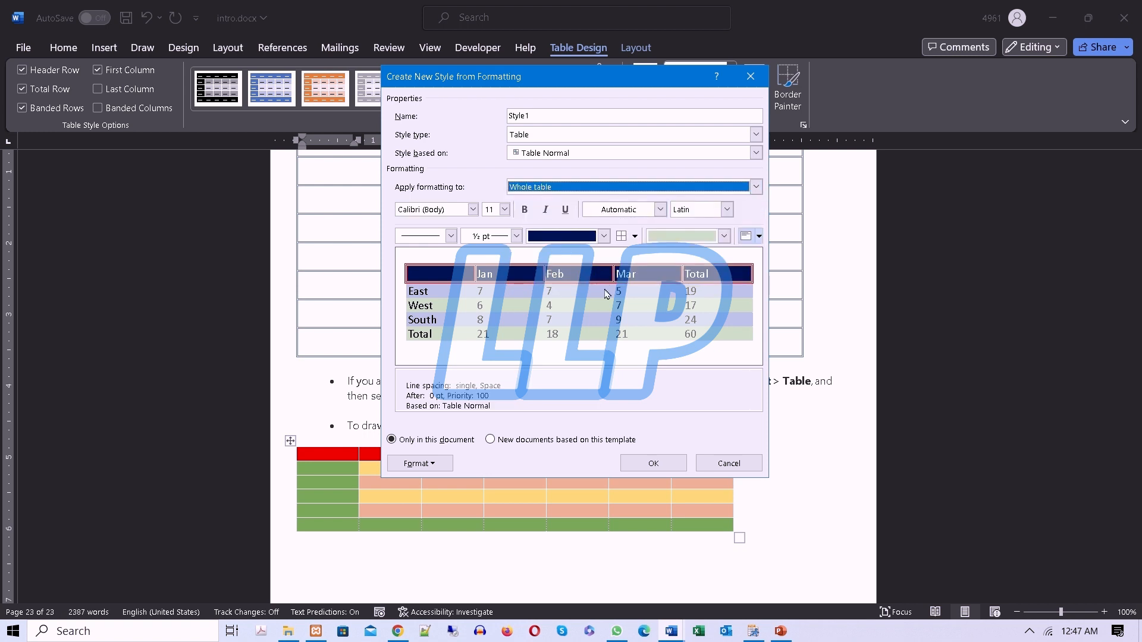
{"action": "left_click", "coordinate": [542, 190]}
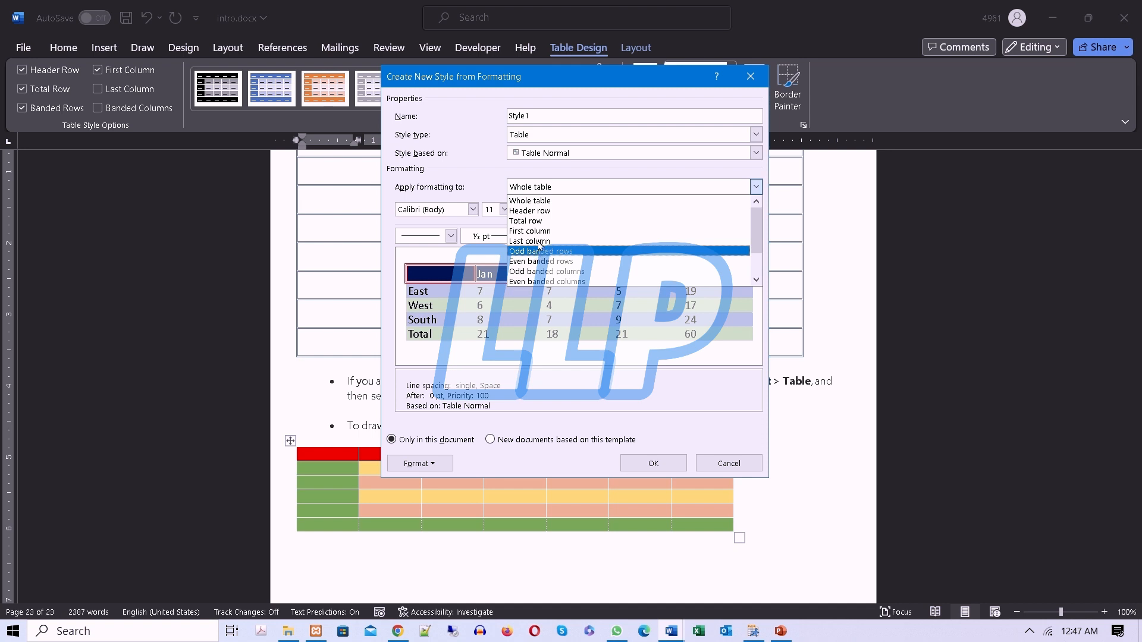
{"action": "left_click", "coordinate": [532, 211]}
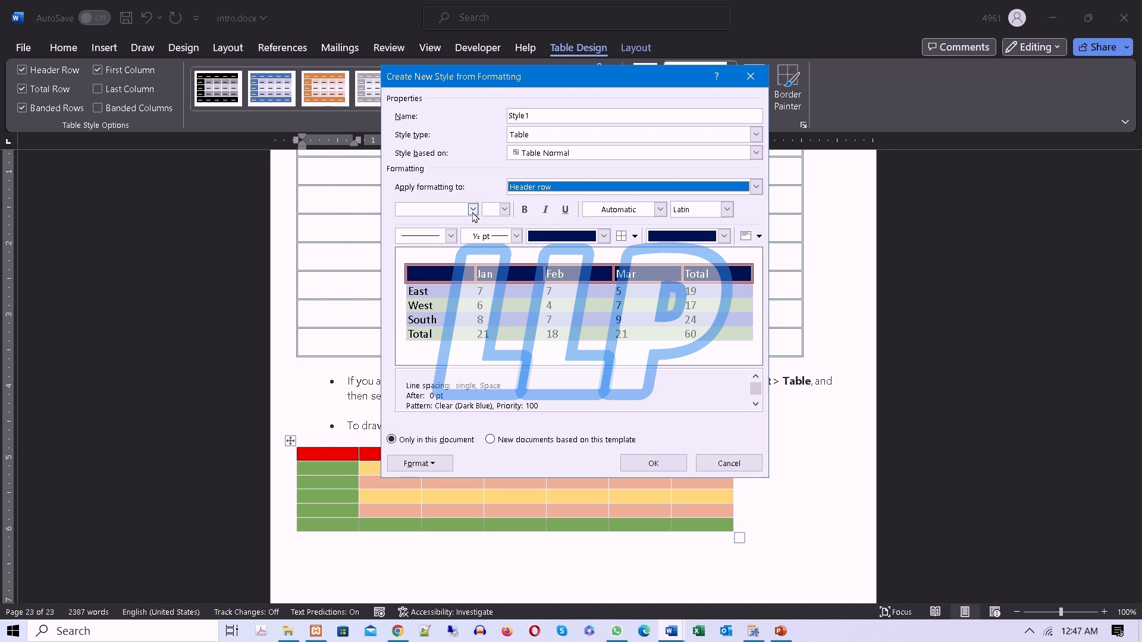
{"action": "left_click", "coordinate": [473, 210]}
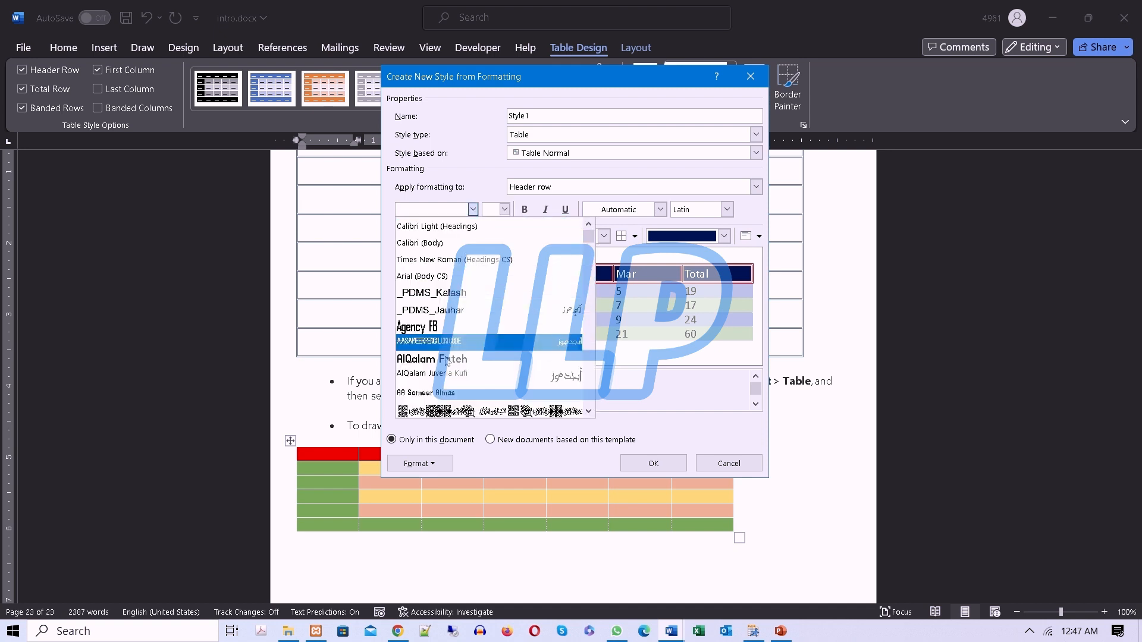
{"action": "left_click", "coordinate": [459, 327]}
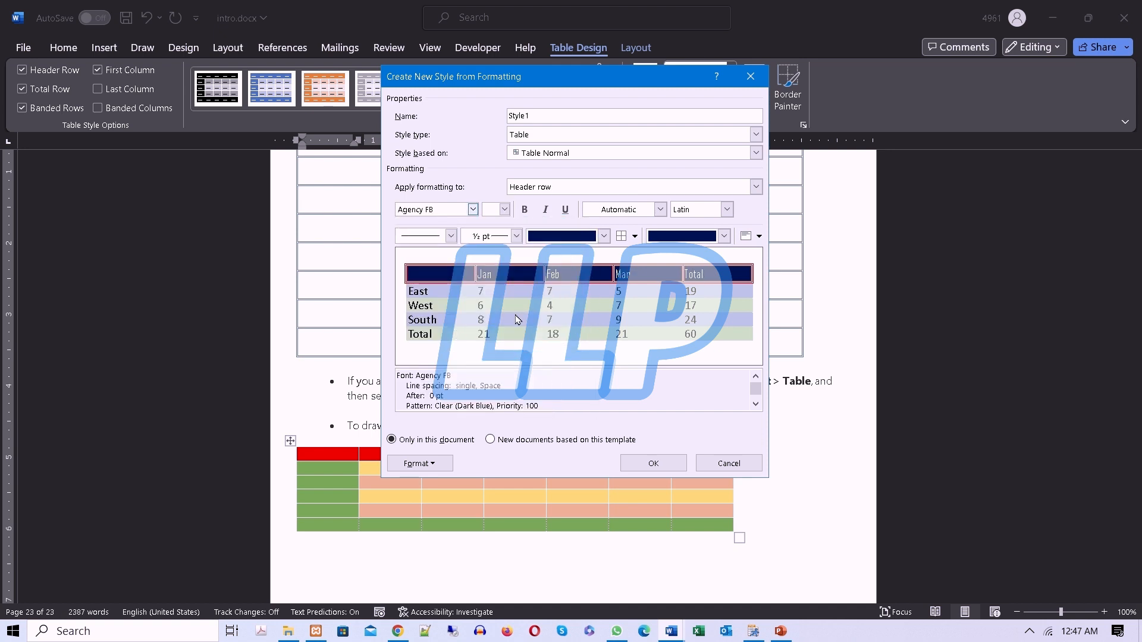
{"action": "left_click", "coordinate": [649, 464]}
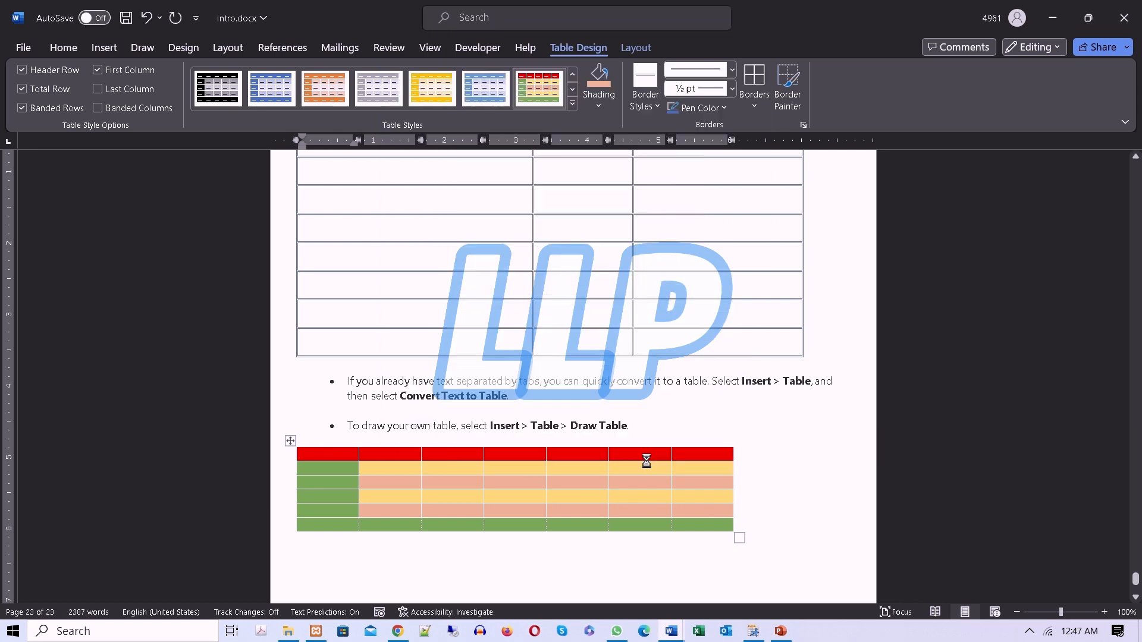
Apply the new custom table style to the seven-column table at the end of the document.
{"action": "left_click", "coordinate": [574, 109]}
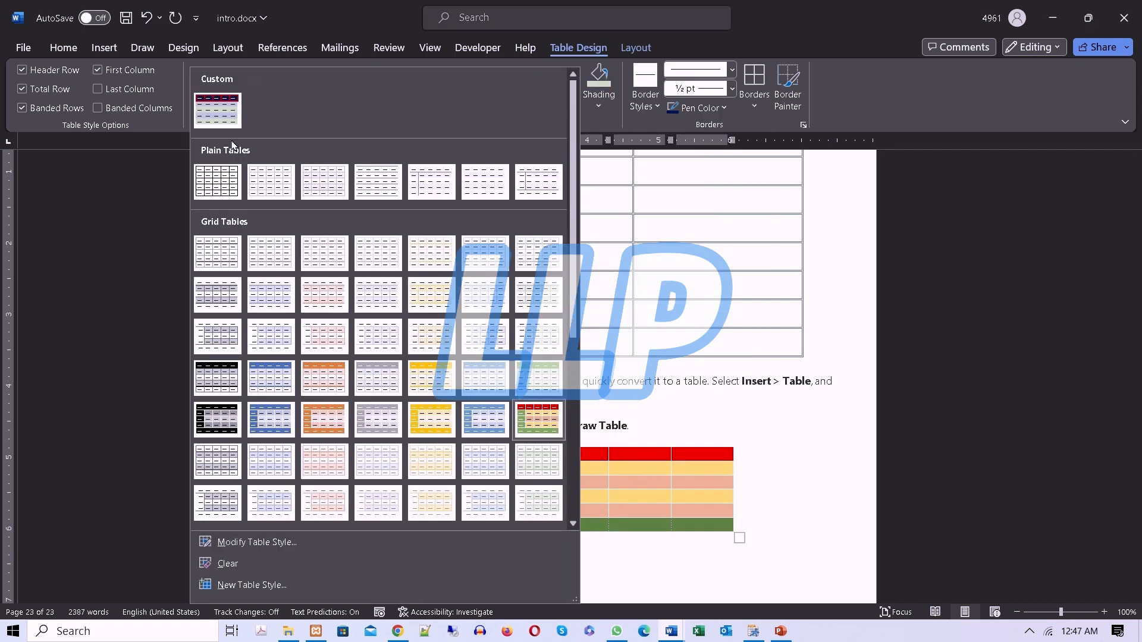
{"action": "left_click", "coordinate": [211, 110]}
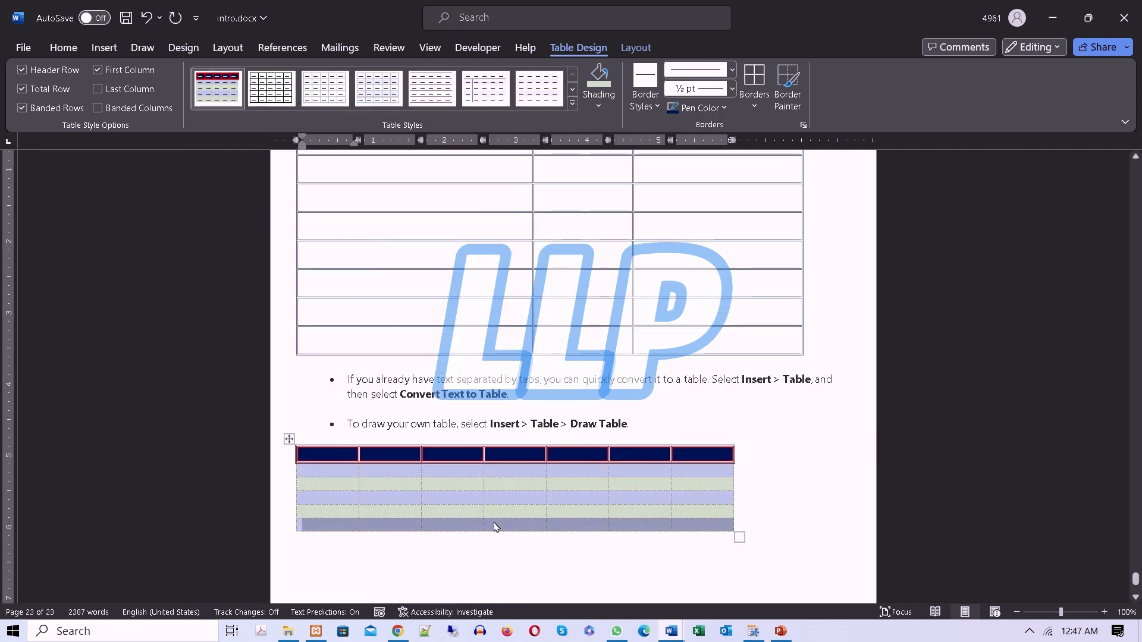
{"action": "left_click", "coordinate": [572, 104]}
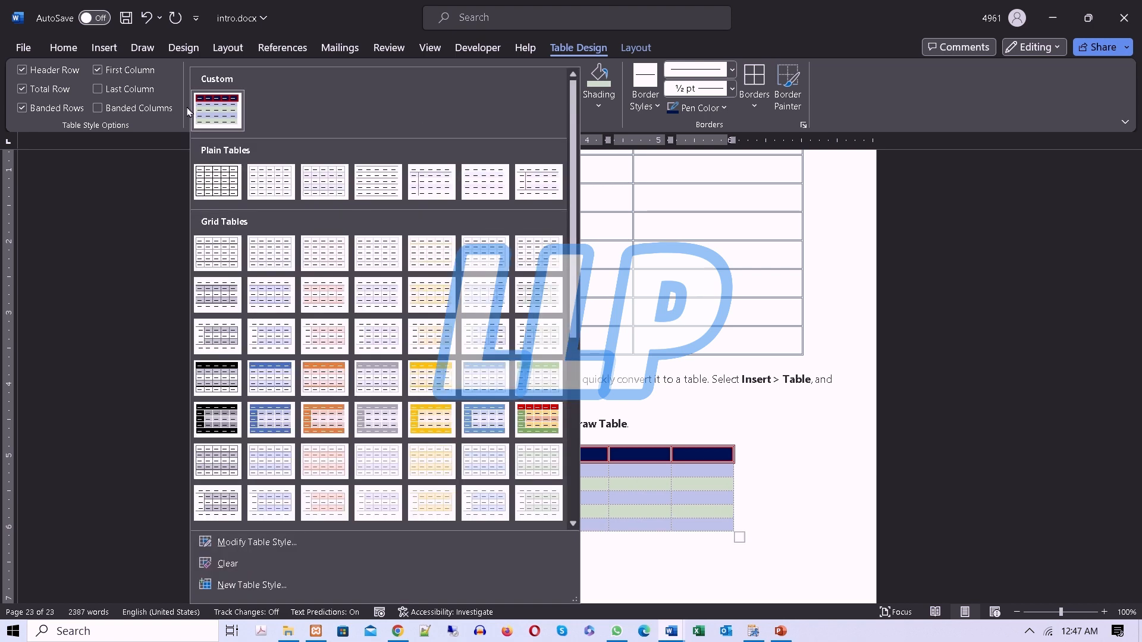
{"action": "left_click", "coordinate": [219, 110]}
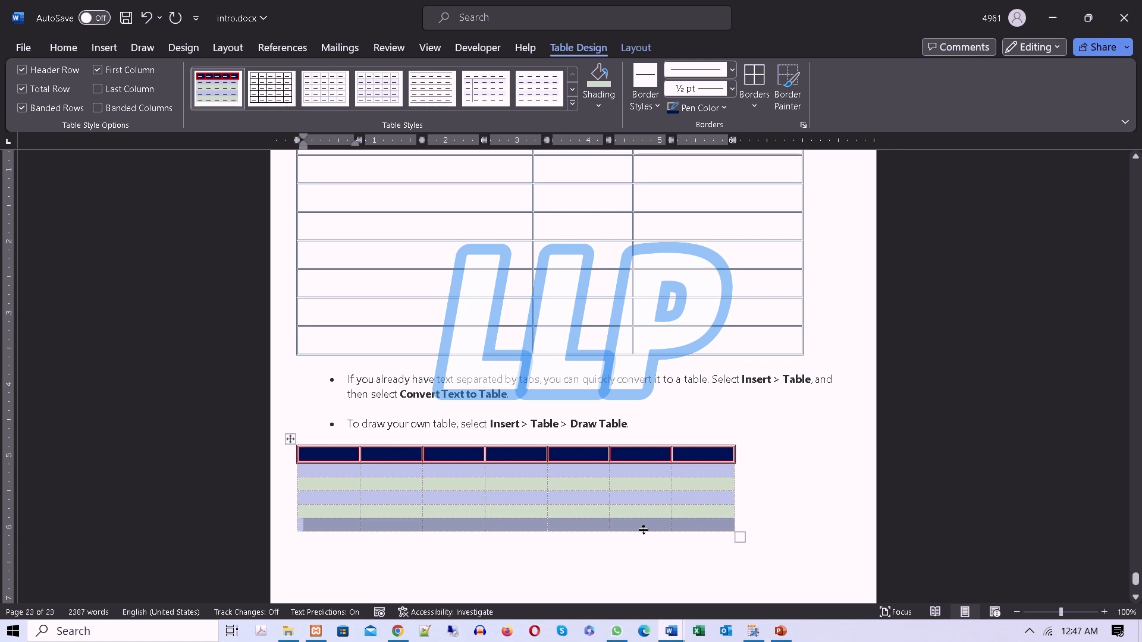
{"action": "left_click", "coordinate": [572, 103]}
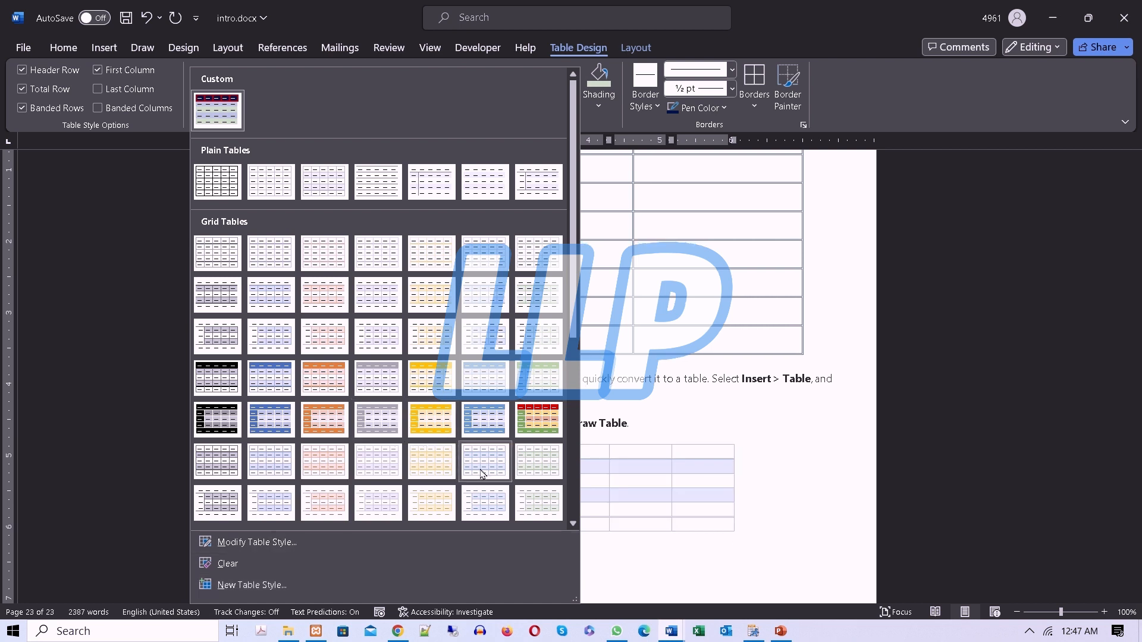
{"action": "left_click", "coordinate": [754, 485]}
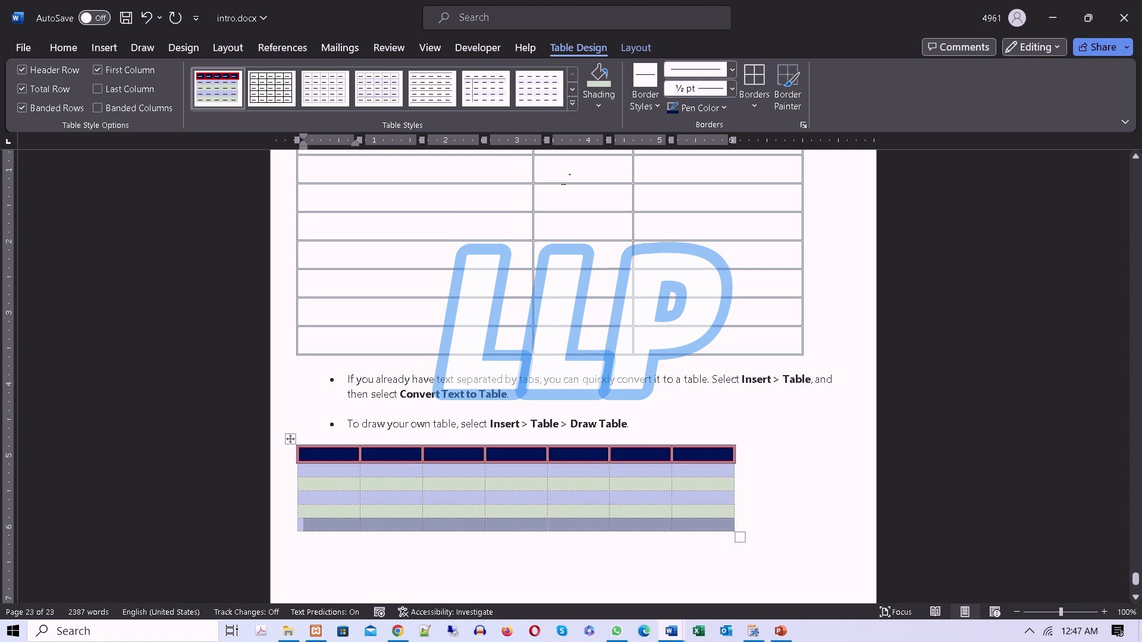
Examine the bulleted notes above the styled table on converting text to a table and drawing a table.
{"action": "left_click", "coordinate": [635, 48]}
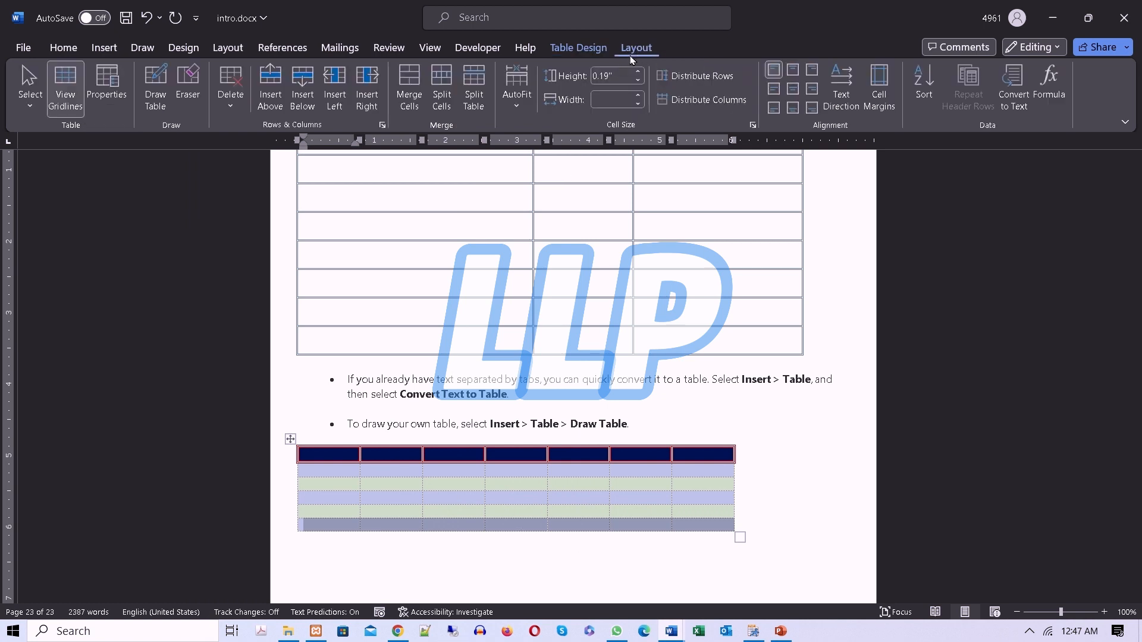
{"action": "scroll", "coordinate": [638, 317], "scroll_direction": "down", "scroll_amount": 3}
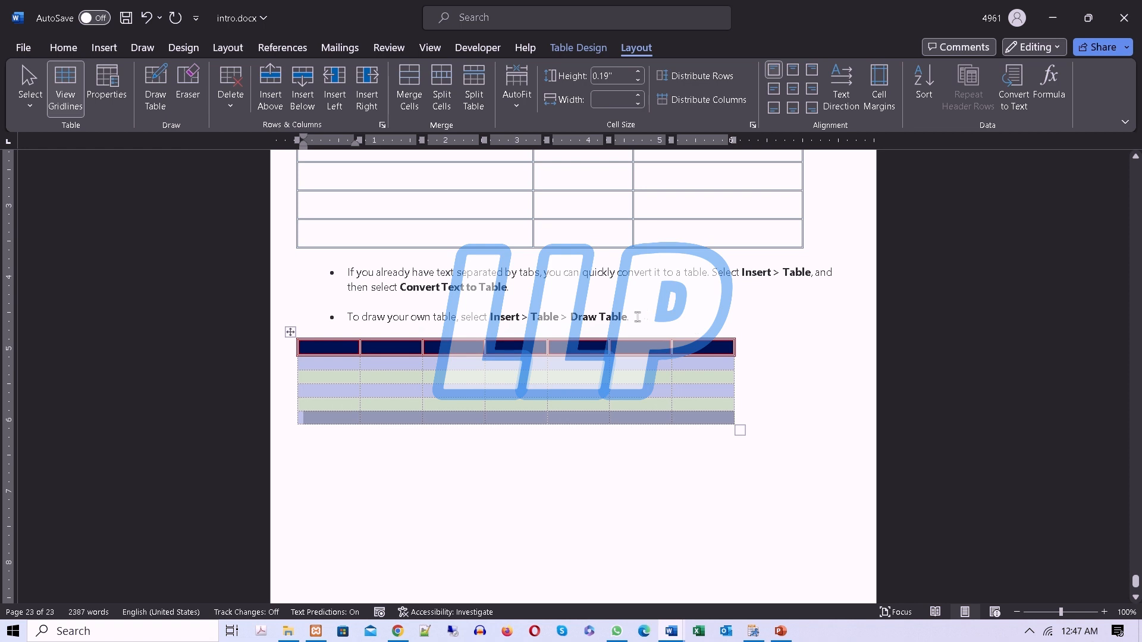
{"action": "mouse_move", "coordinate": [638, 317]}
{"action": "left_mouse_down"}
{"action": "mouse_move", "coordinate": [325, 270]}
{"action": "mouse_move", "coordinate": [349, 281]}
{"action": "mouse_move", "coordinate": [344, 274]}
{"action": "left_mouse_up"}
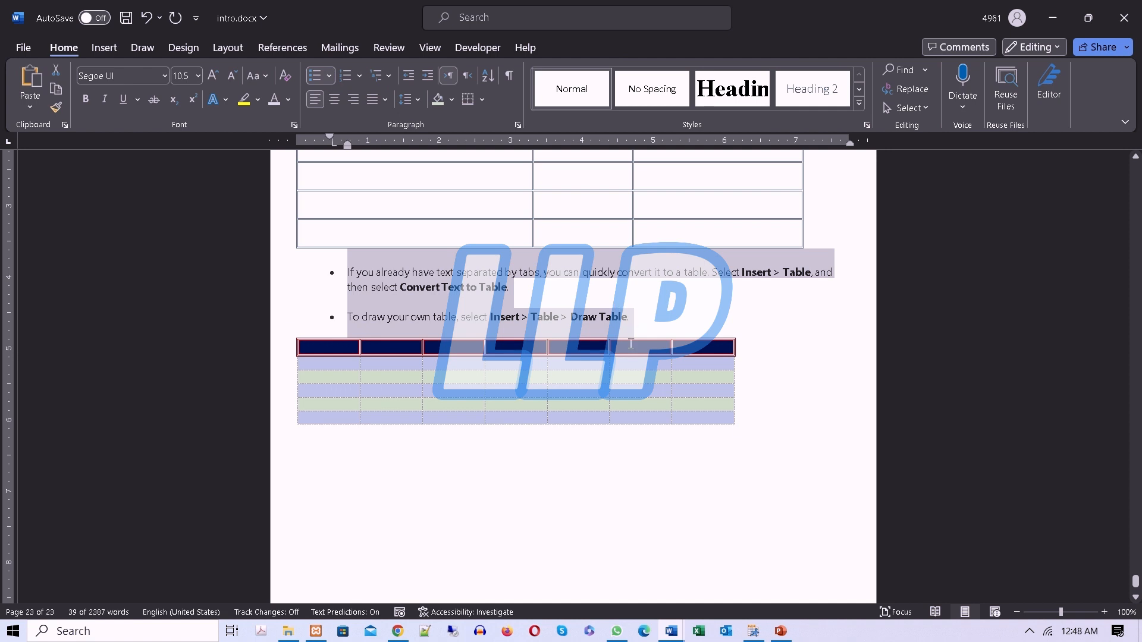
{"action": "left_click", "coordinate": [437, 499]}
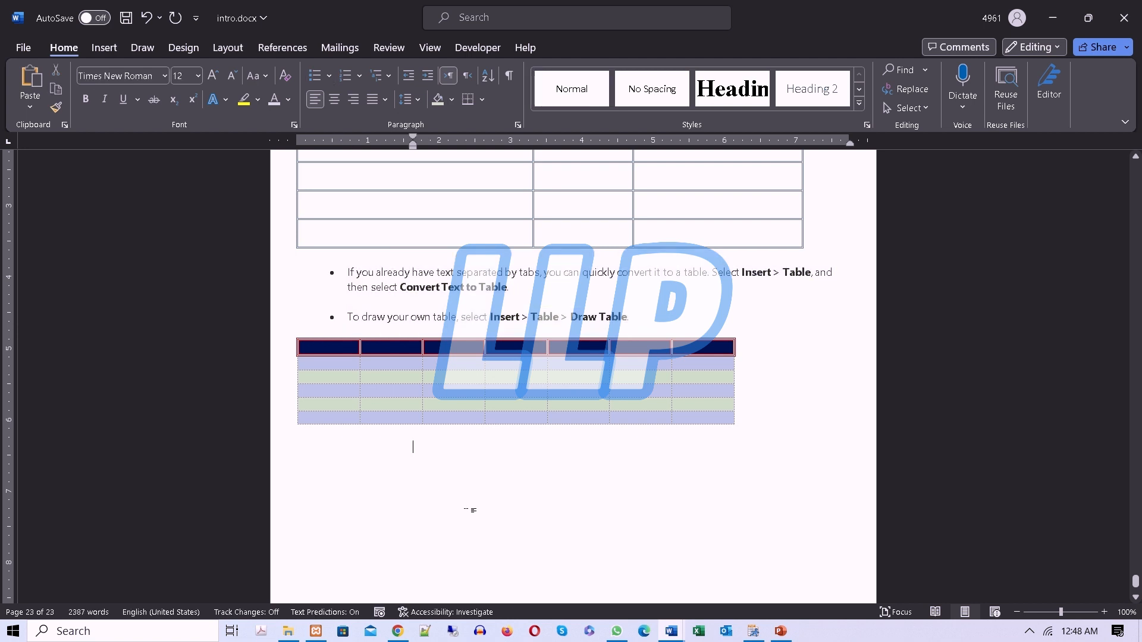
{"action": "scroll", "coordinate": [471, 501], "scroll_direction": "up", "scroll_amount": 2}
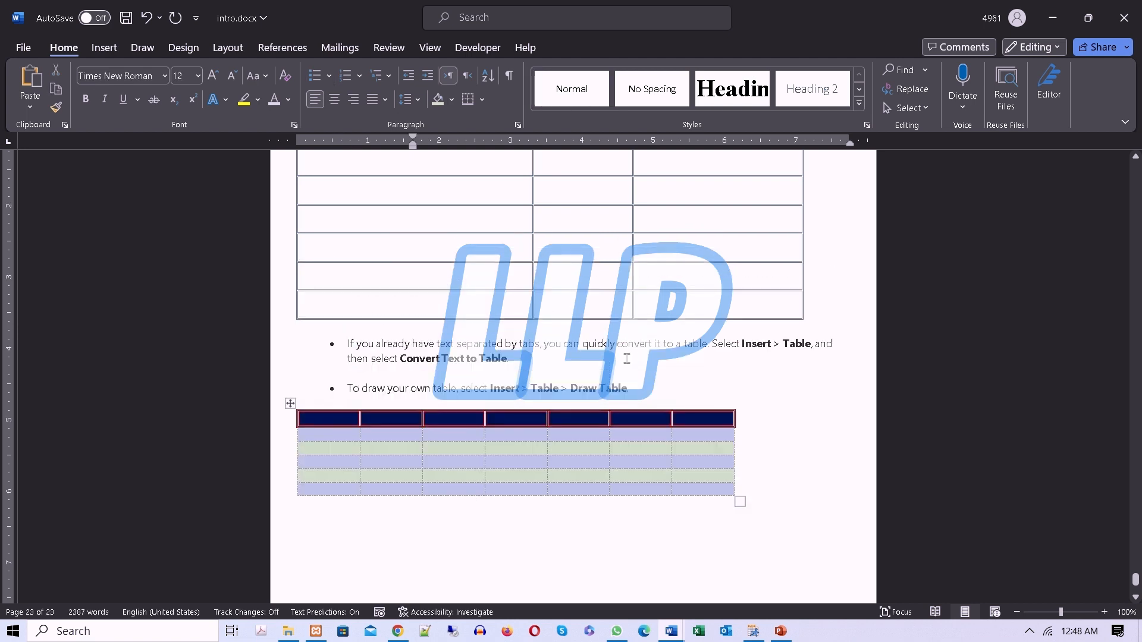
{"action": "left_click_drag", "start_coordinate": [633, 390], "coordinate": [335, 352]}
{"action": "scroll", "coordinate": [452, 368], "scroll_direction": "up", "scroll_amount": 5}
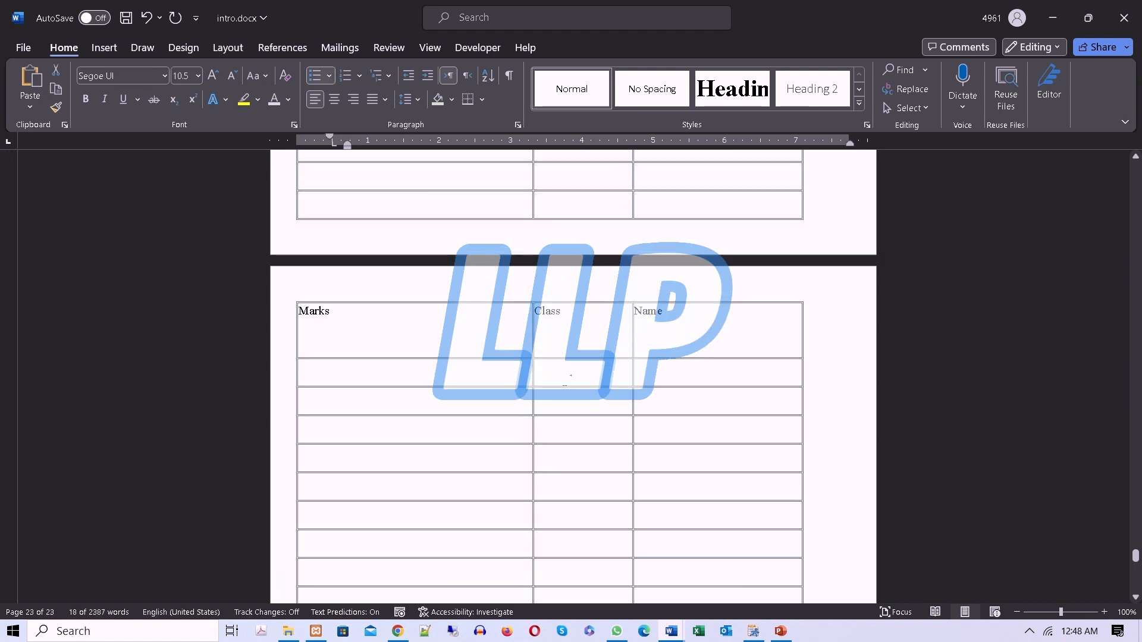
{"action": "scroll", "coordinate": [570, 375], "scroll_direction": "up", "scroll_amount": 6}
Switch to MS office Outlines.docx and copy the paragraph under the Lecture 12 heading.
{"action": "left_click", "coordinate": [663, 637]}
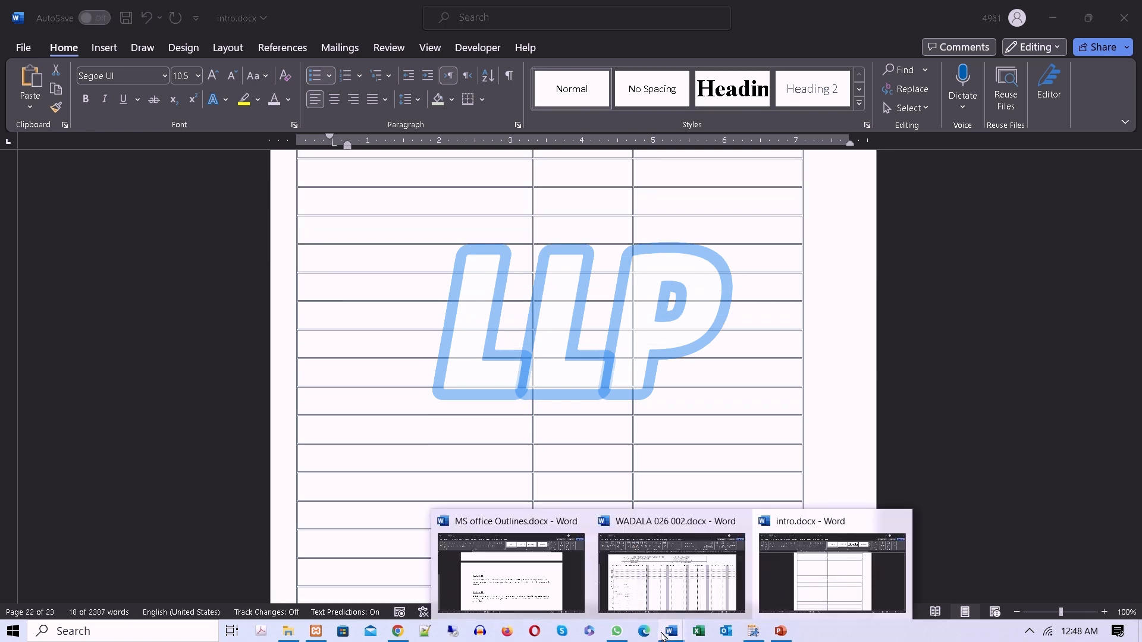
{"action": "left_click", "coordinate": [511, 568]}
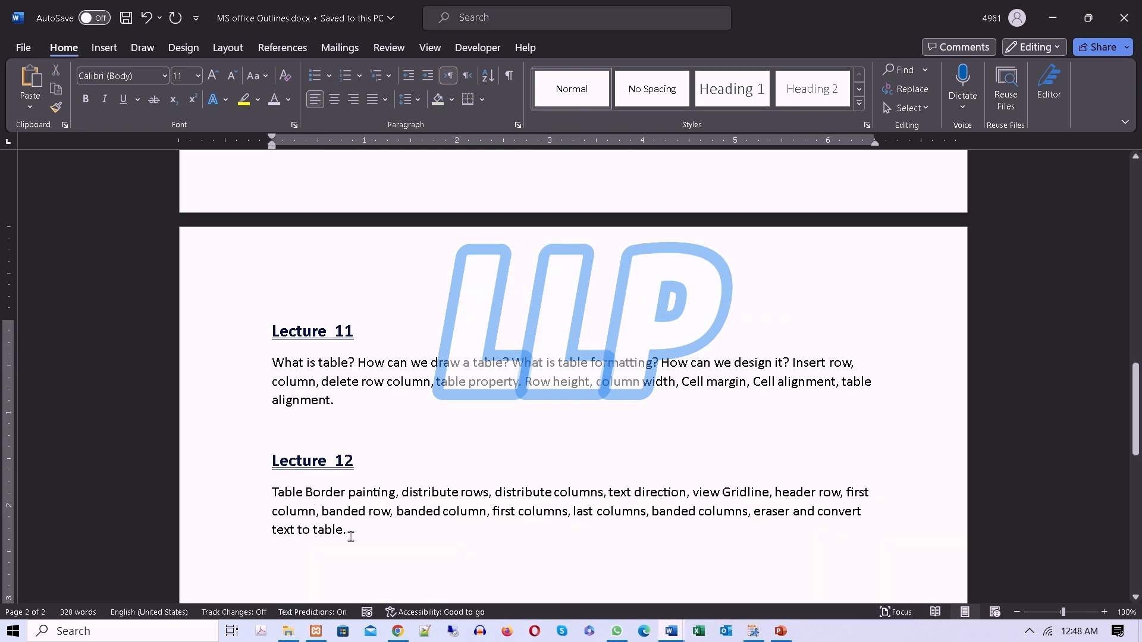
{"action": "left_click_drag", "start_coordinate": [333, 530], "coordinate": [271, 492]}
{"action": "right_click", "coordinate": [305, 496]}
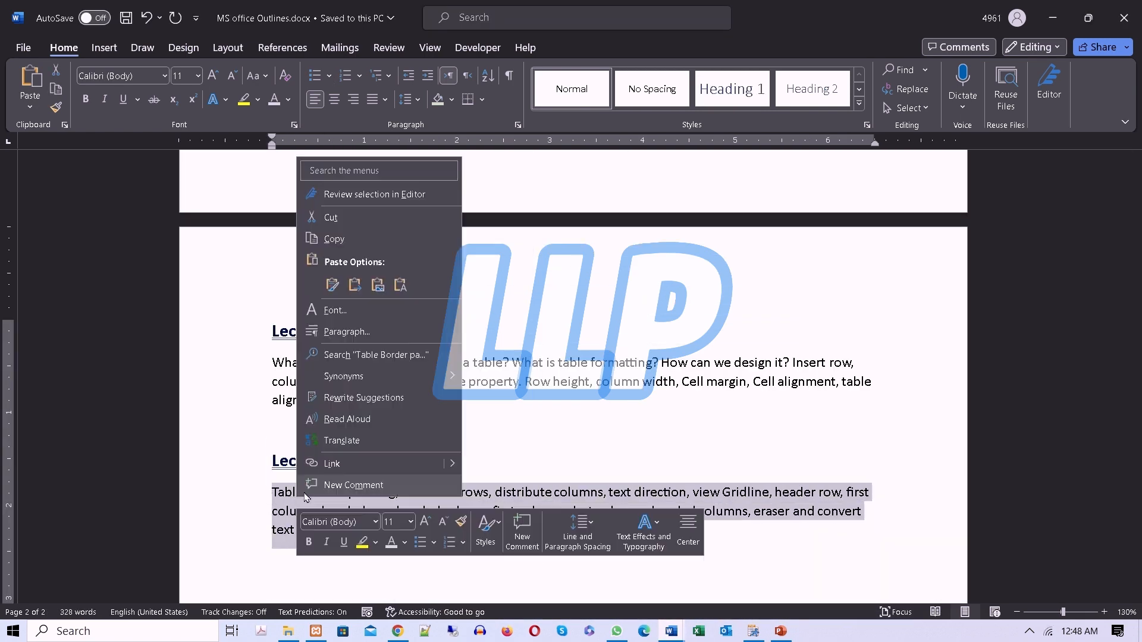
{"action": "left_click", "coordinate": [348, 239]}
Return to intro.docx and paste the copied paragraph below the styled table at the document's end, keeping its source formatting.
{"action": "left_click", "coordinate": [672, 634]}
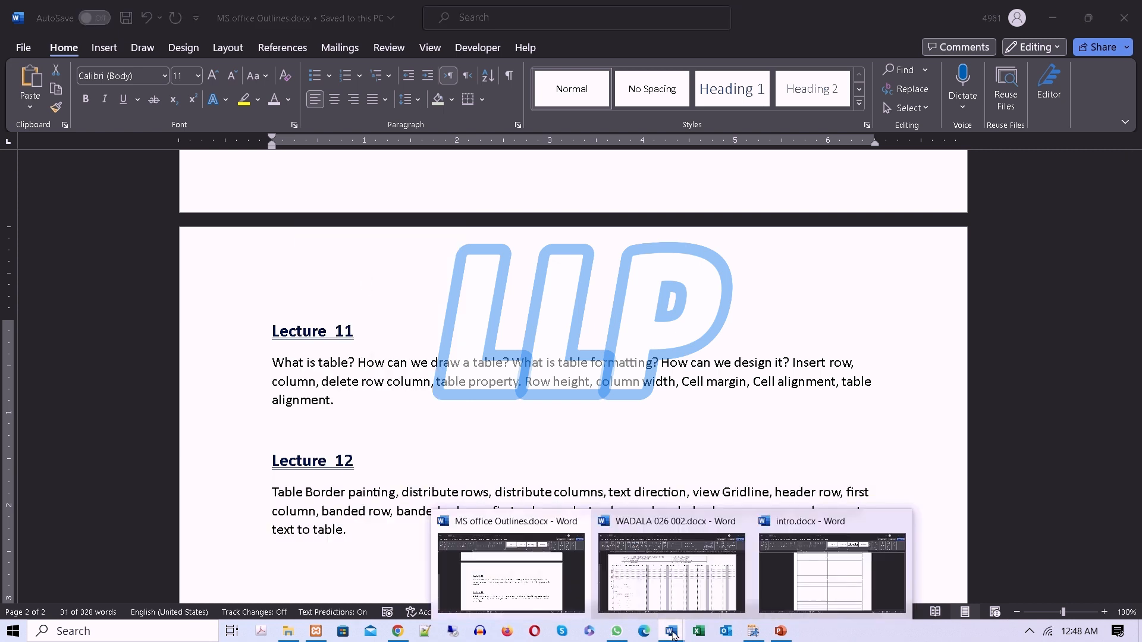
{"action": "left_click", "coordinate": [822, 592]}
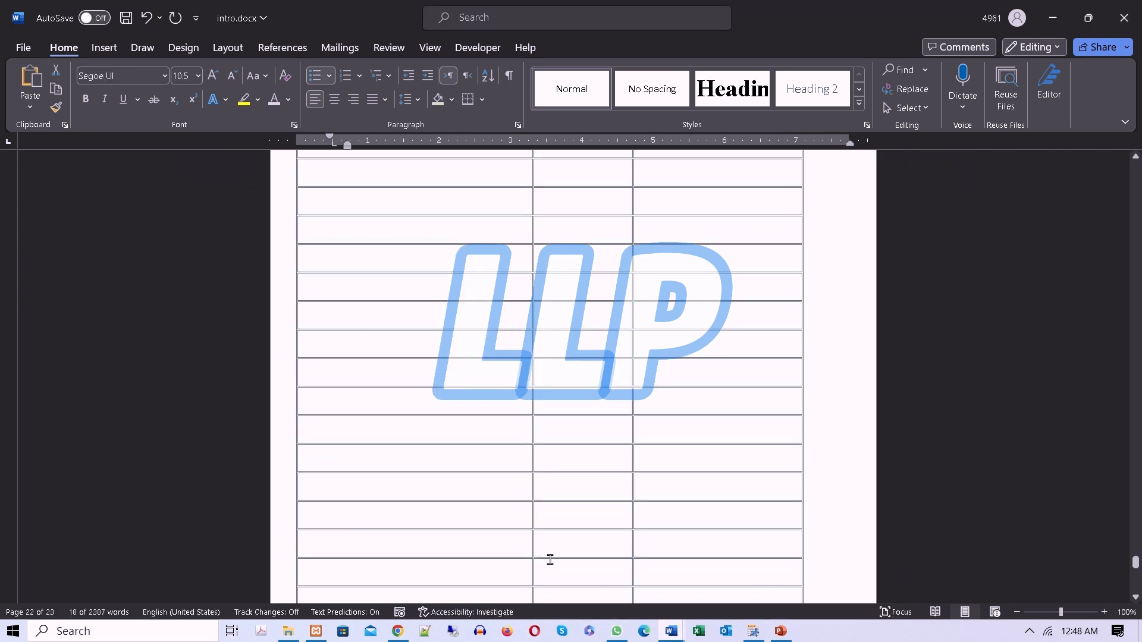
{"action": "scroll", "coordinate": [559, 469], "scroll_direction": "down", "scroll_amount": 1}
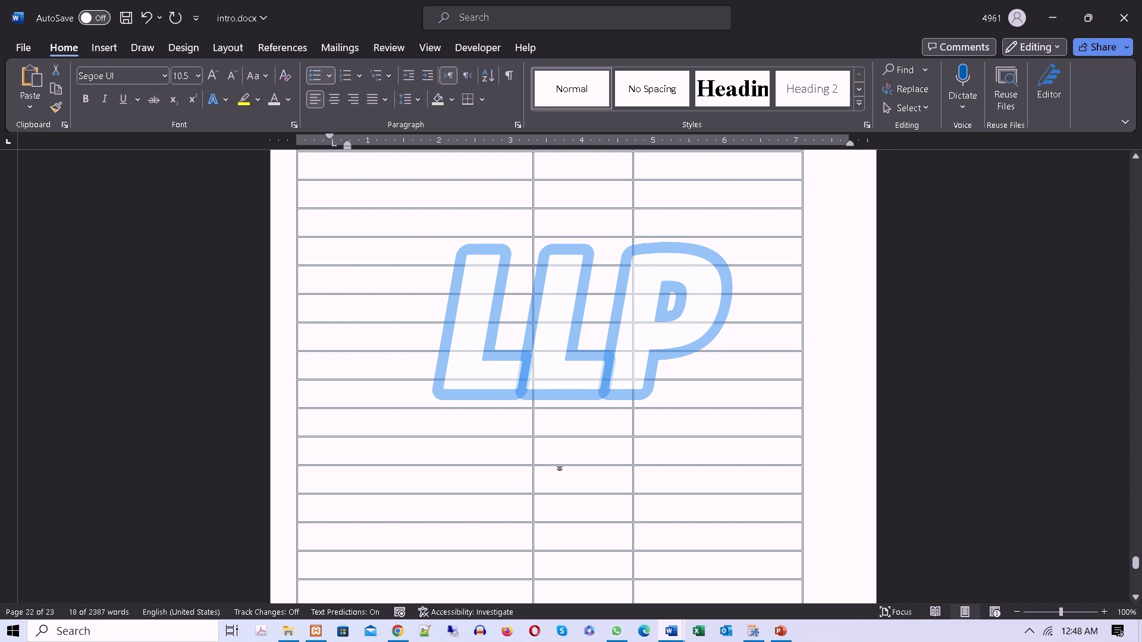
{"action": "key", "text": "ctrl+End"}
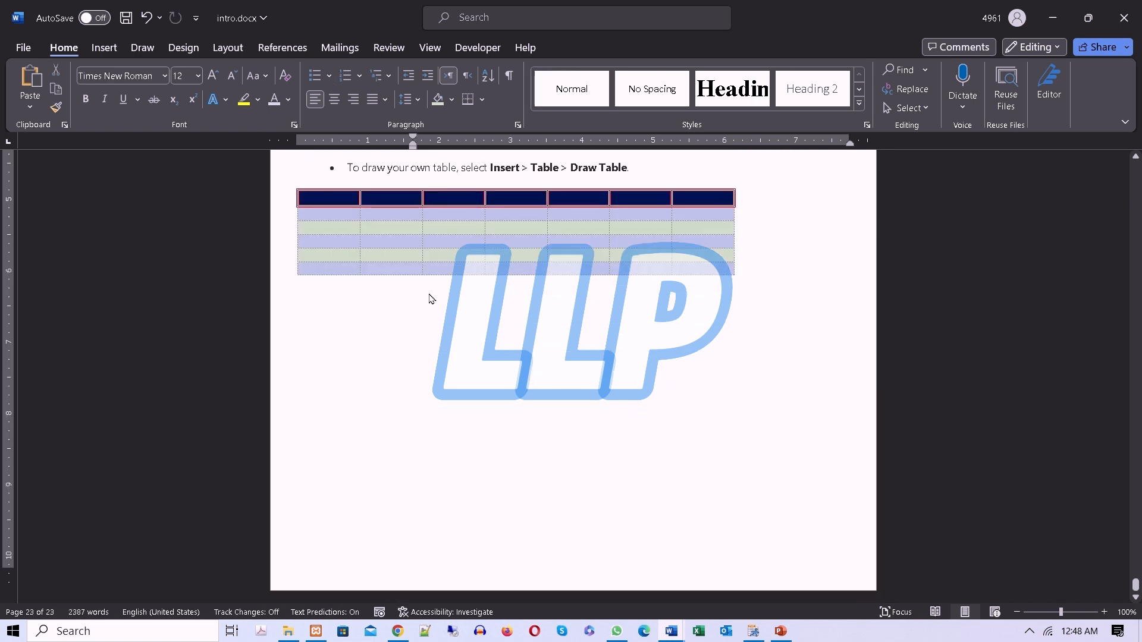
{"action": "right_click", "coordinate": [431, 299]}
{"action": "left_click", "coordinate": [466, 398]}
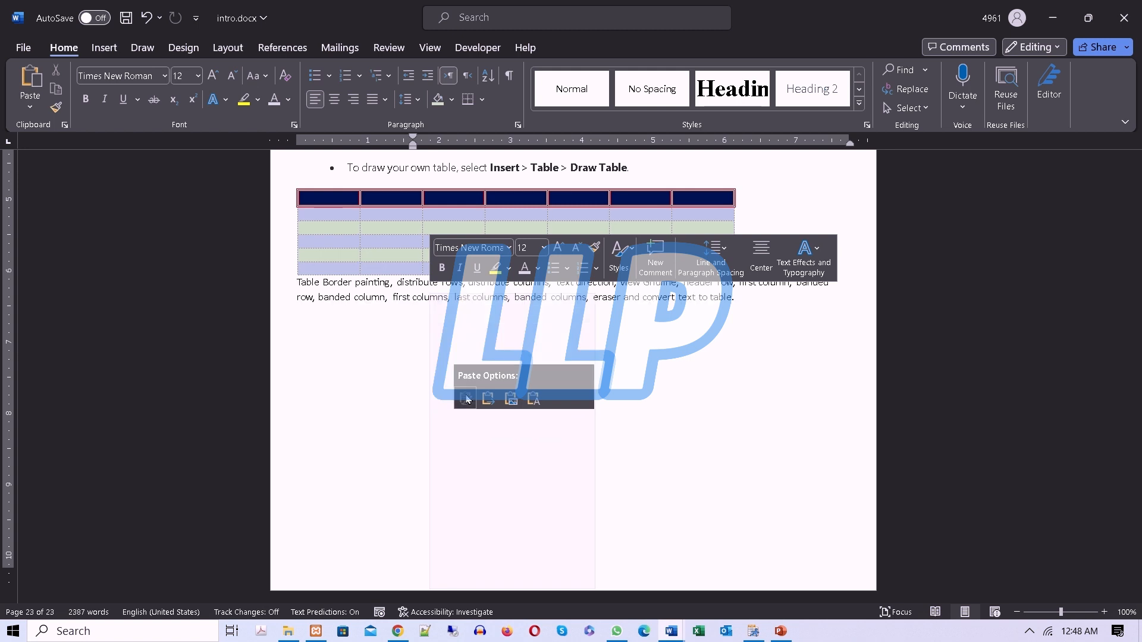
Add a row at the end of the styled table and blank space above the pasted paragraph.
{"action": "left_click_drag", "start_coordinate": [705, 304], "coordinate": [279, 282]}
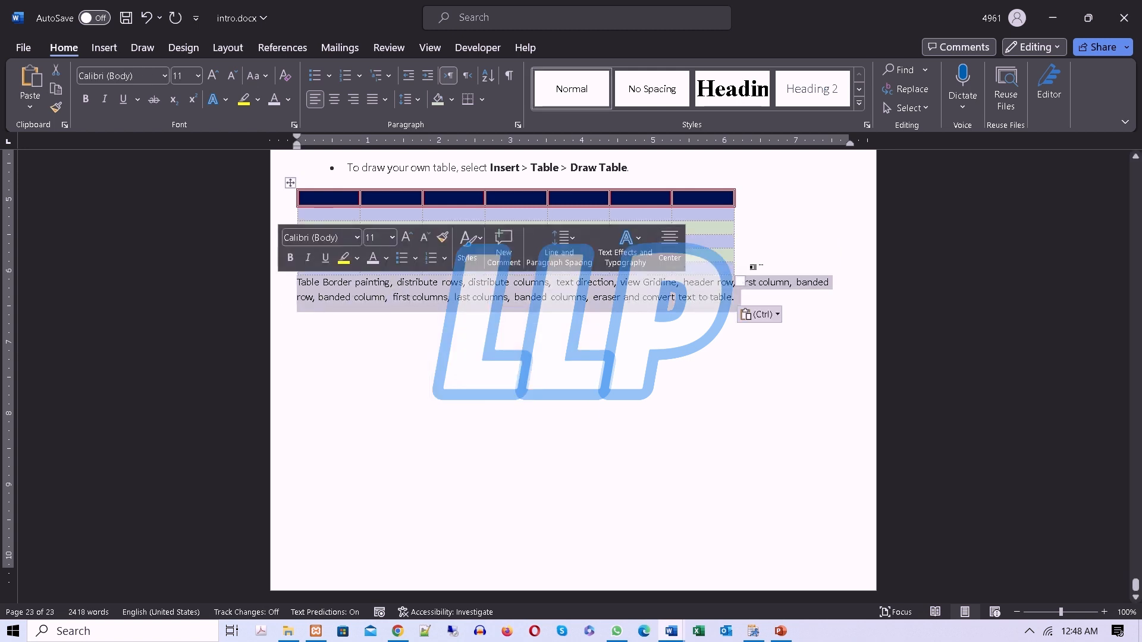
{"action": "left_click", "coordinate": [740, 263]}
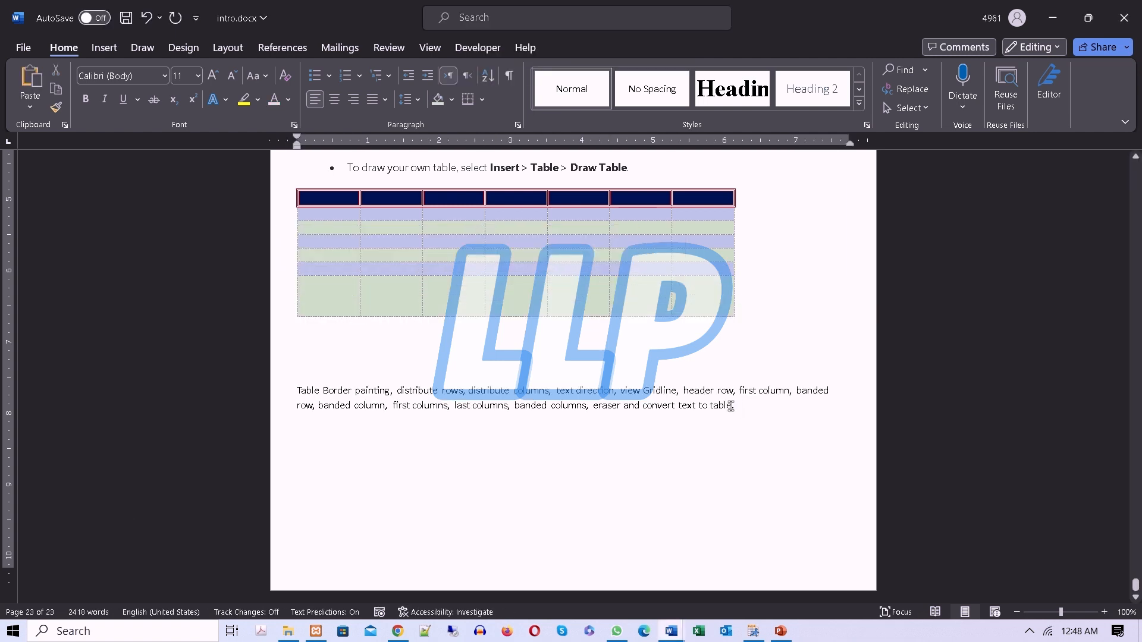
Convert the pasted paragraph into an 8-column table with automatic fixed column width and text separated at commas, and undo the conversion.
{"action": "left_click_drag", "start_coordinate": [733, 406], "coordinate": [295, 391]}
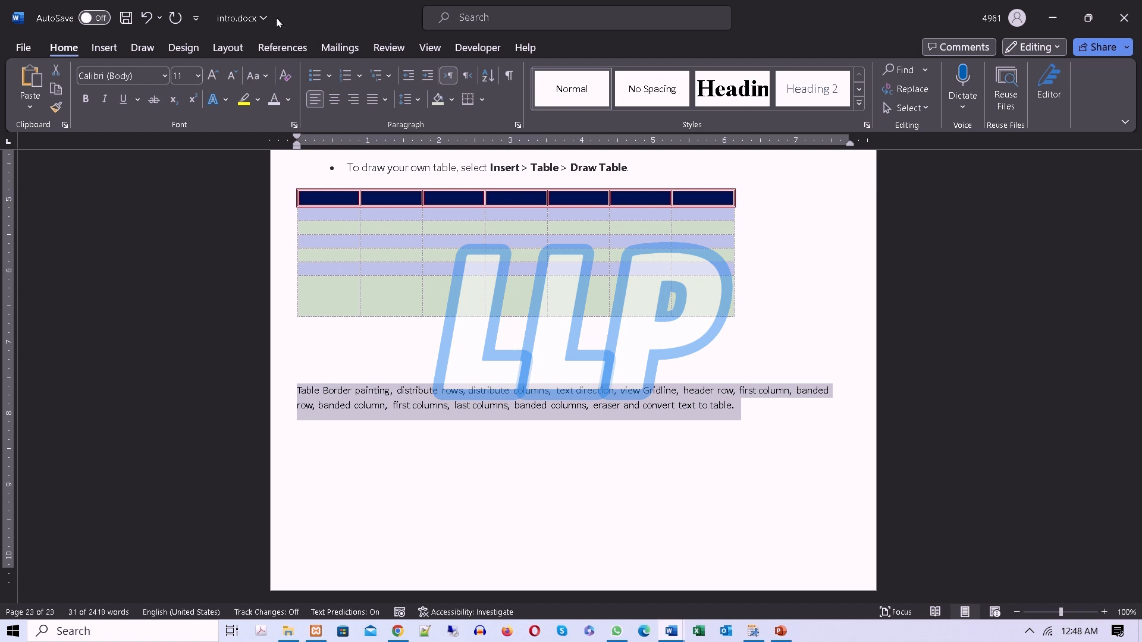
{"action": "left_click", "coordinate": [110, 53]}
{"action": "left_click", "coordinate": [113, 108]}
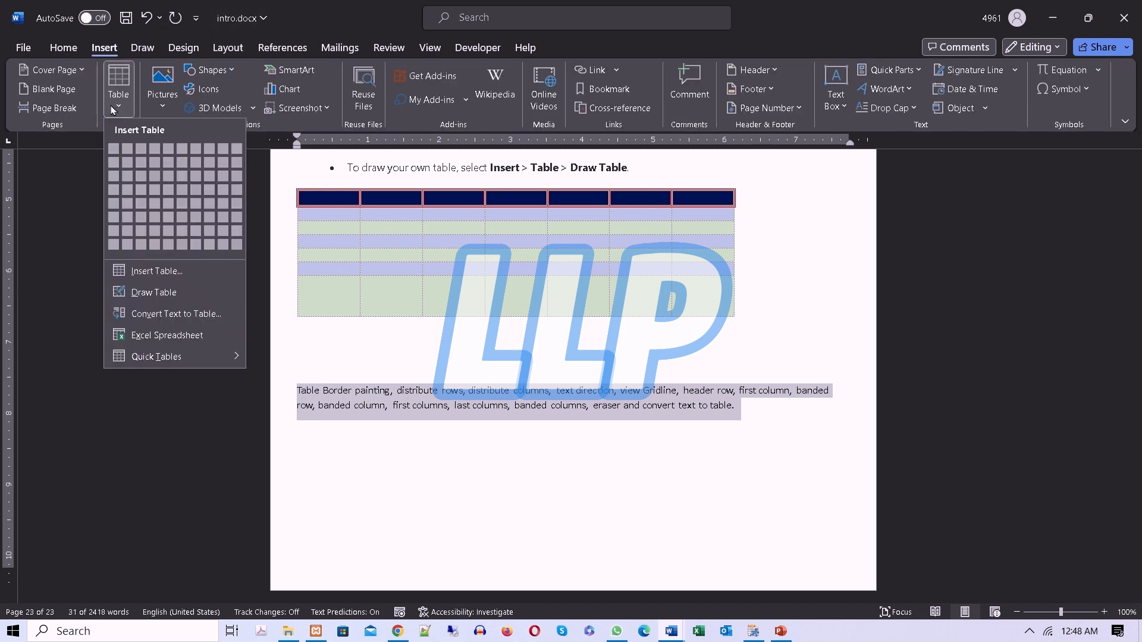
{"action": "left_click", "coordinate": [178, 314]}
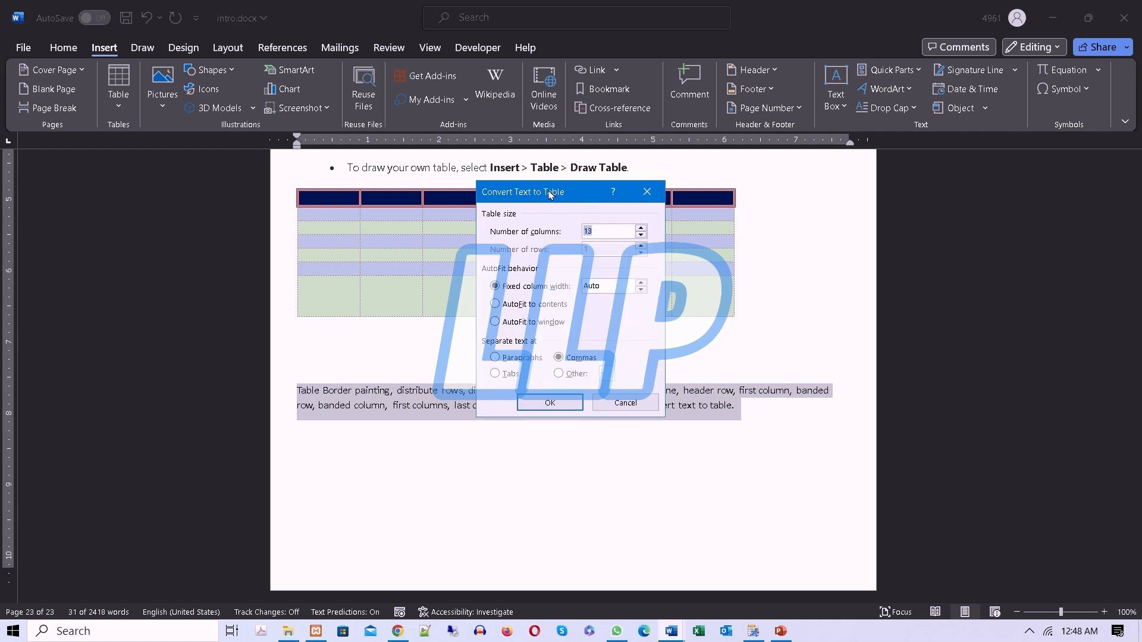
{"action": "left_click", "coordinate": [641, 236]}
{"action": "left_click", "coordinate": [641, 236]}
{"action": "left_click", "coordinate": [640, 283]}
{"action": "left_click", "coordinate": [641, 292]}
{"action": "left_click", "coordinate": [609, 374]}
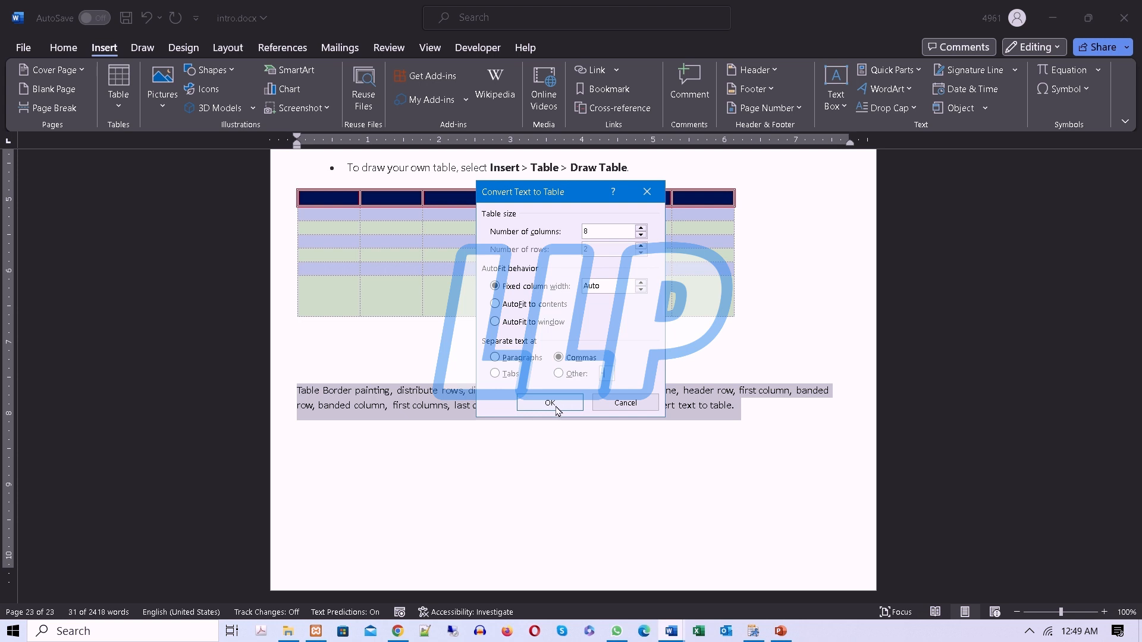
{"action": "left_click", "coordinate": [550, 403]}
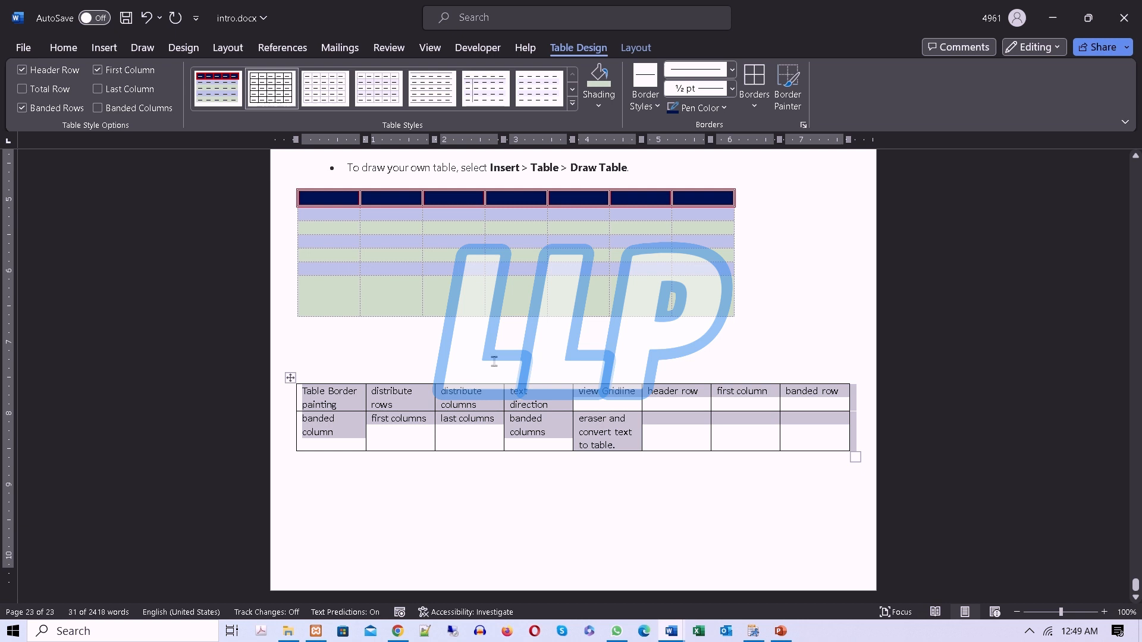
{"action": "key", "text": "ctrl+z"}
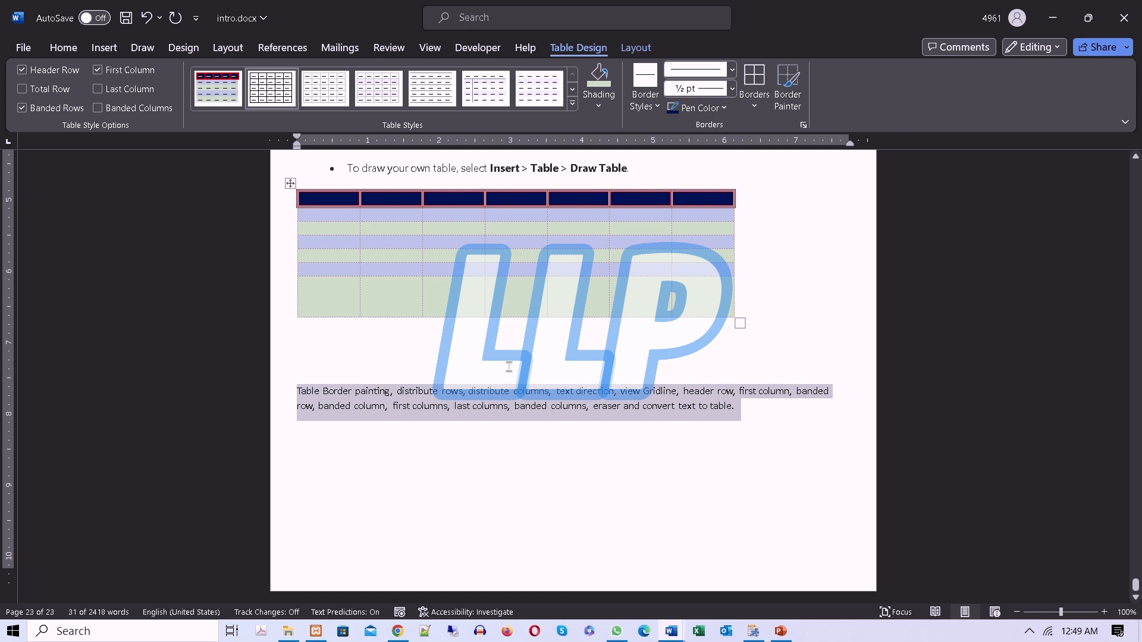
{"action": "left_click", "coordinate": [509, 365]}
{"action": "left_click_drag", "start_coordinate": [743, 409], "coordinate": [291, 384]}
{"action": "left_click", "coordinate": [535, 260]}
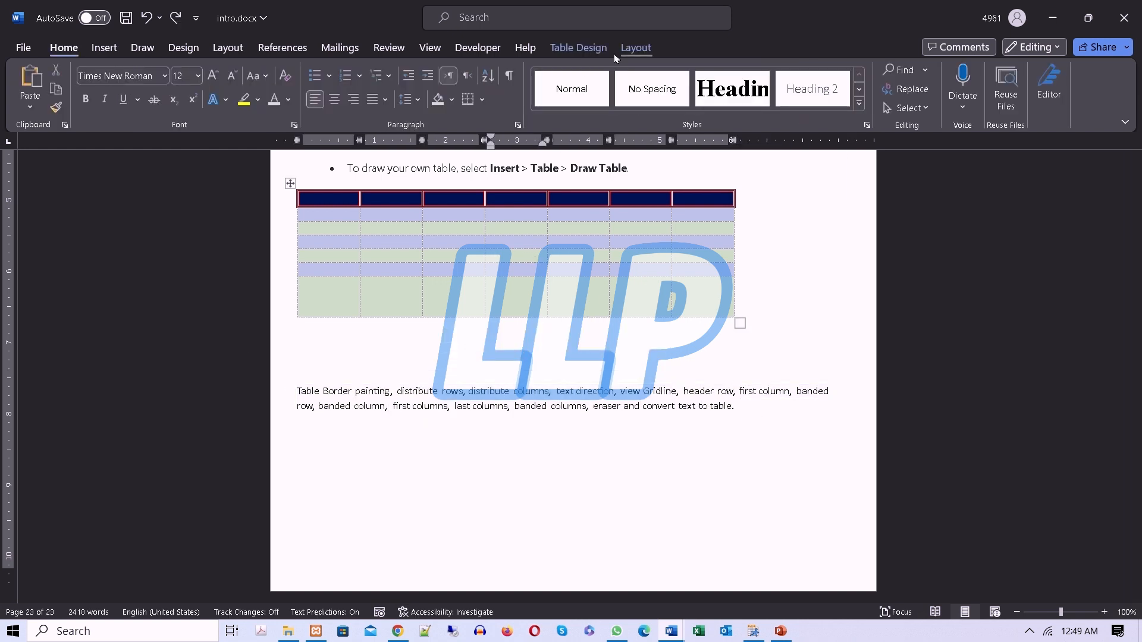
Try to paint borders on the plain three-column table above the styled table with Border Painter.
{"action": "left_click", "coordinate": [591, 49]}
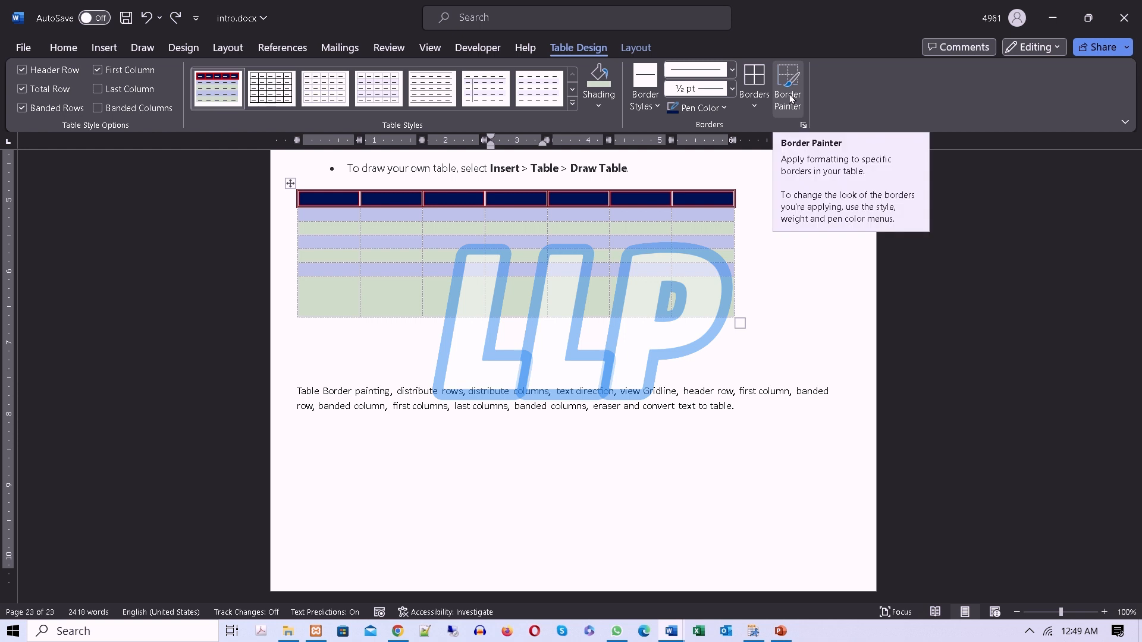
{"action": "left_click", "coordinate": [700, 199]}
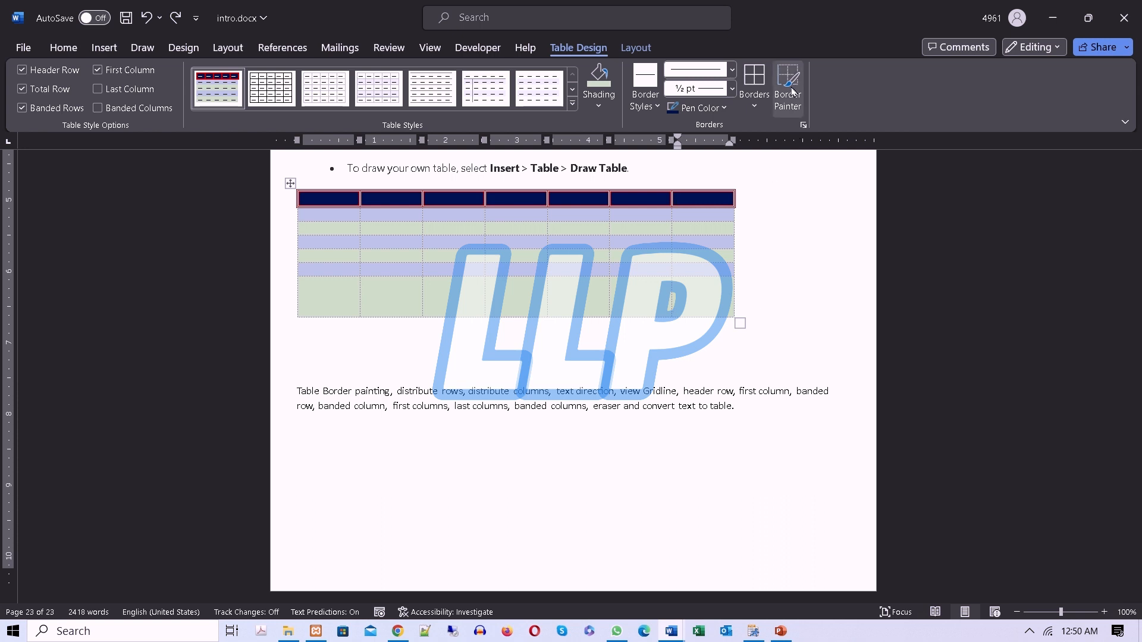
{"action": "left_click", "coordinate": [699, 198]}
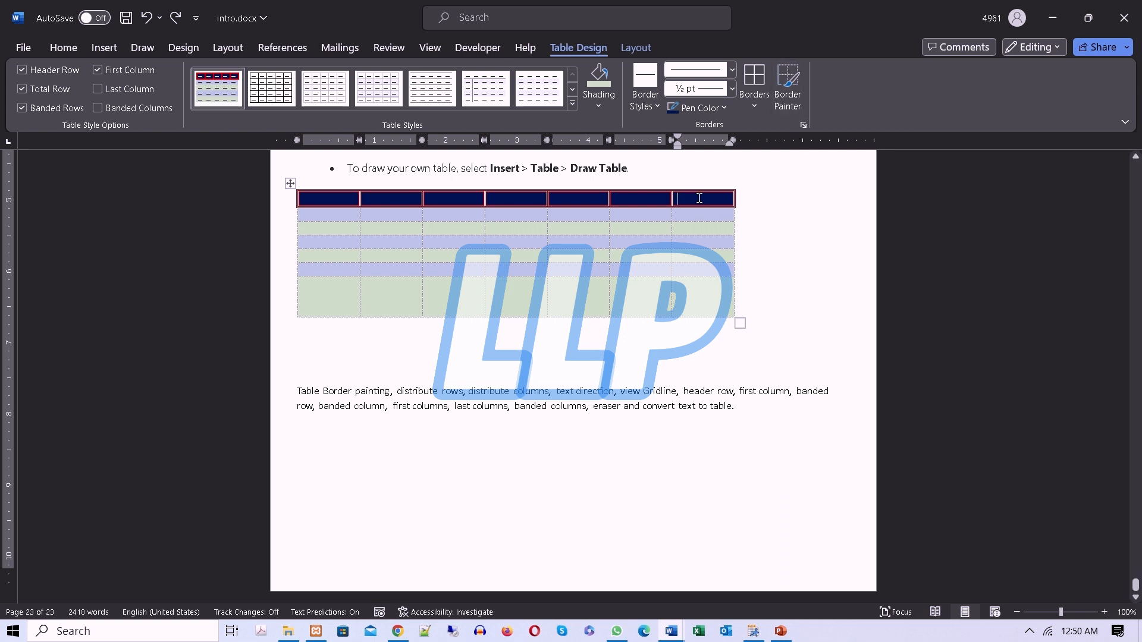
{"action": "left_click", "coordinate": [797, 93]}
{"action": "left_click", "coordinate": [797, 93]}
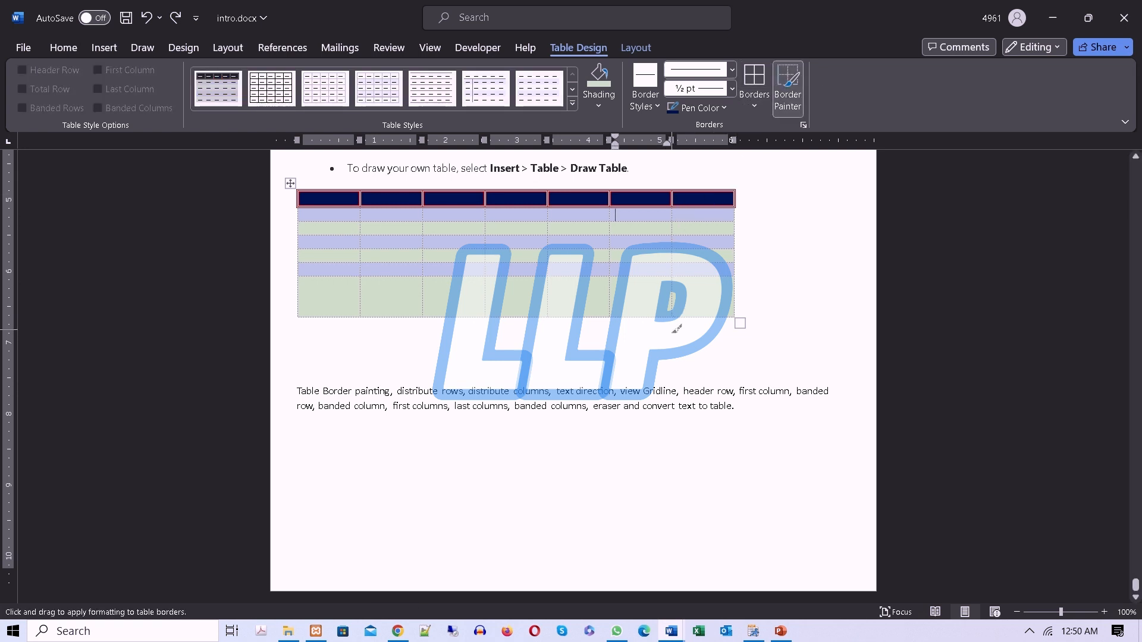
{"action": "scroll", "coordinate": [670, 331], "scroll_direction": "up", "scroll_amount": 3}
{"action": "left_click_drag", "start_coordinate": [660, 295], "coordinate": [461, 279]}
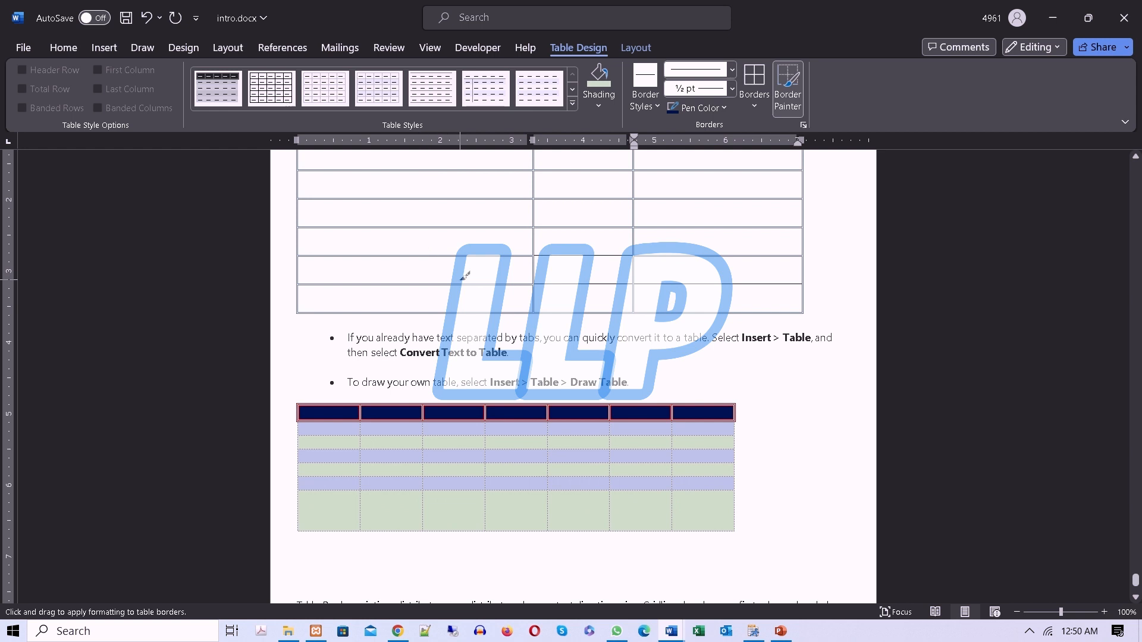
{"action": "key", "text": "Escape"}
{"action": "left_click", "coordinate": [429, 204]}
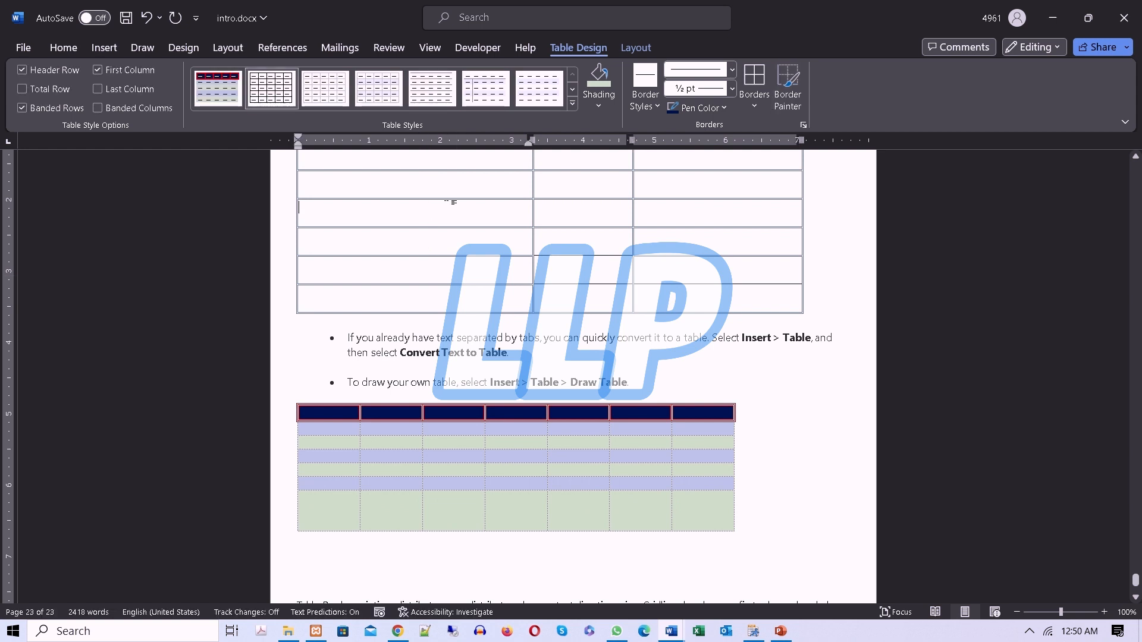
Use Border Painter to paint ½ pt black horizontal borders around the third-from-last row in the middle and last columns of the three-column table.
{"action": "left_click", "coordinate": [786, 92]}
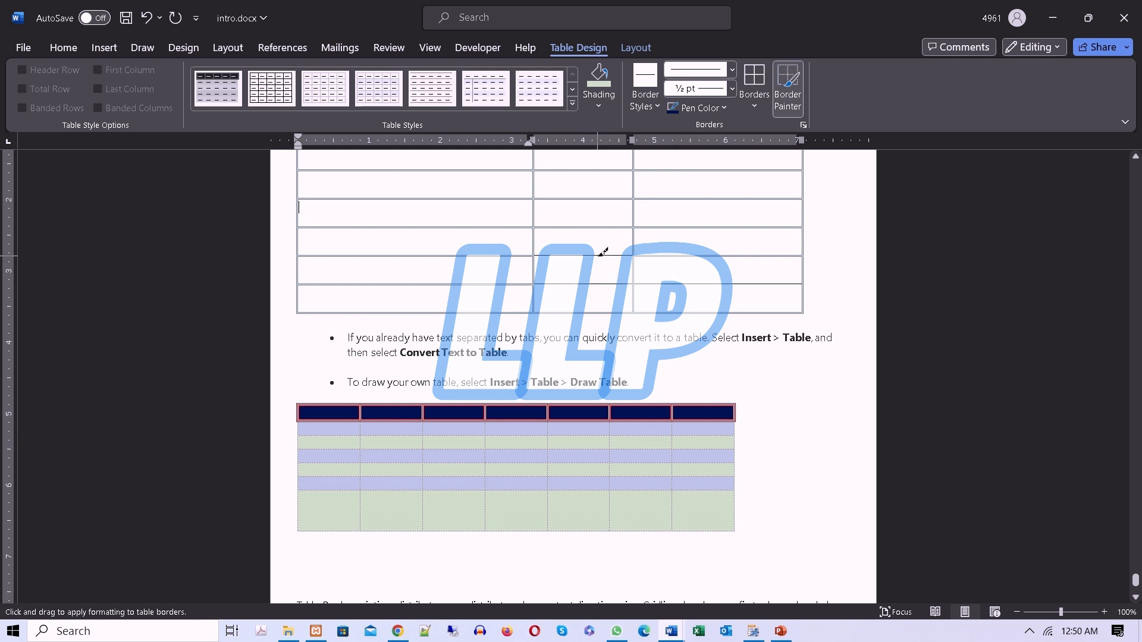
{"action": "left_click", "coordinate": [608, 227]}
{"action": "key", "text": "Escape"}
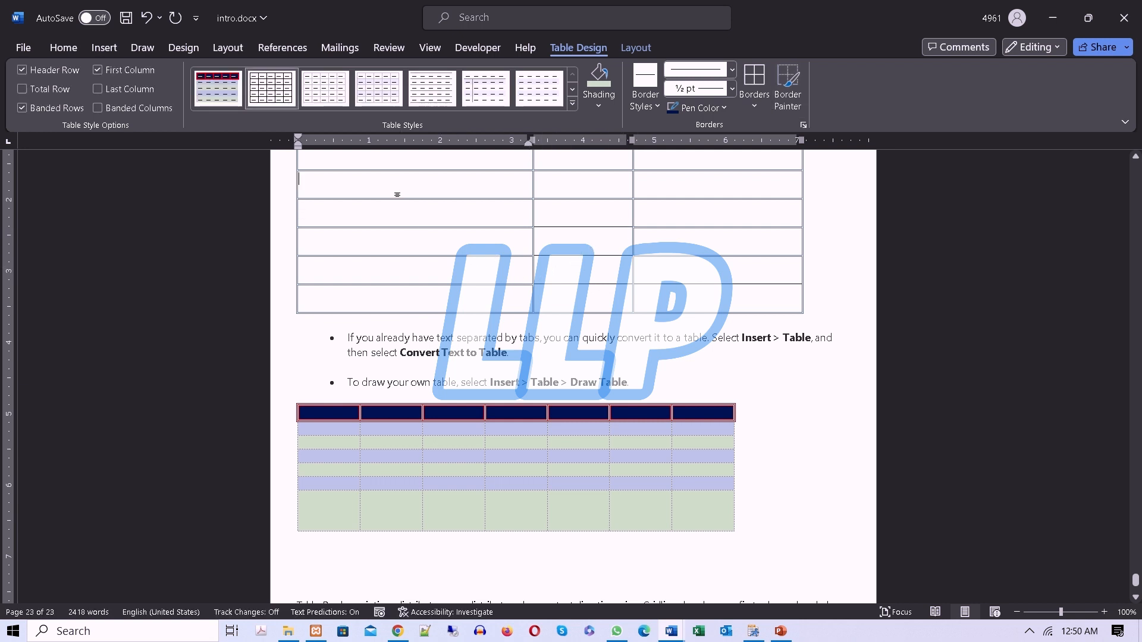
{"action": "left_click", "coordinate": [795, 85]}
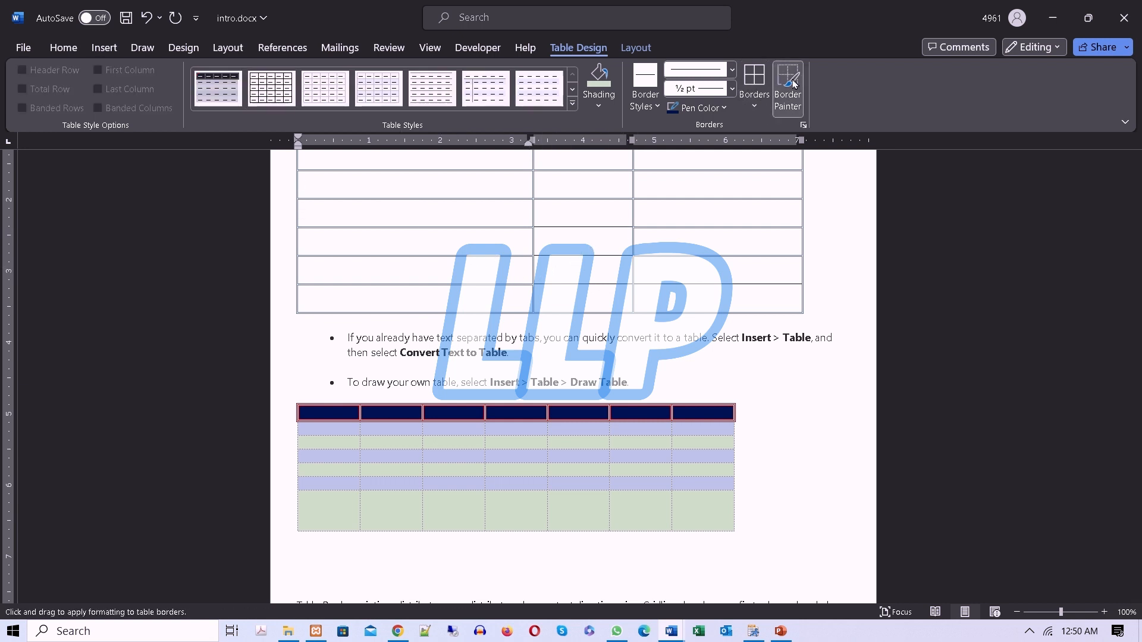
{"action": "left_click", "coordinate": [672, 255]}
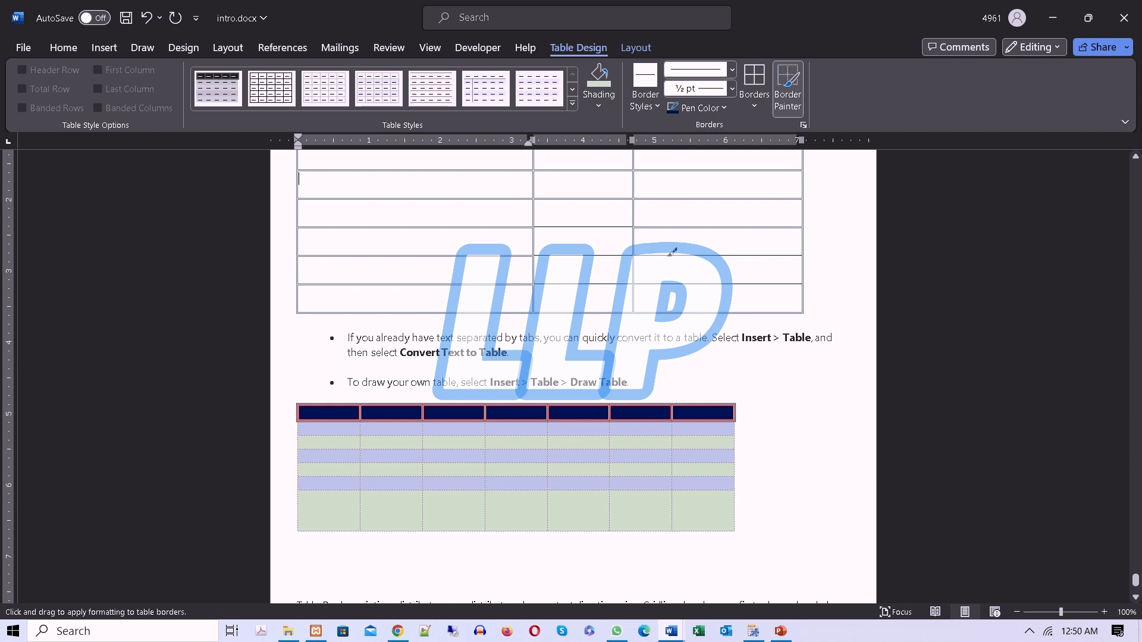
{"action": "left_click", "coordinate": [680, 227]}
{"action": "key", "text": "Escape"}
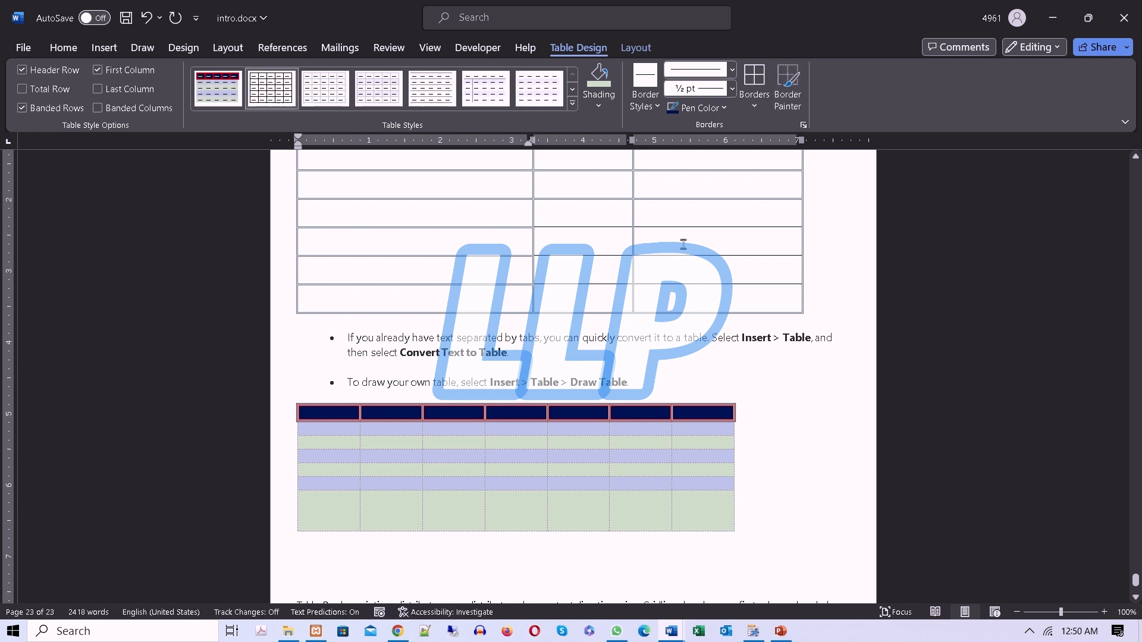
Apply All Borders to the last-column cell in the third row from the end of the three-column table.
{"action": "left_click", "coordinate": [682, 244]}
{"action": "left_click", "coordinate": [754, 107]}
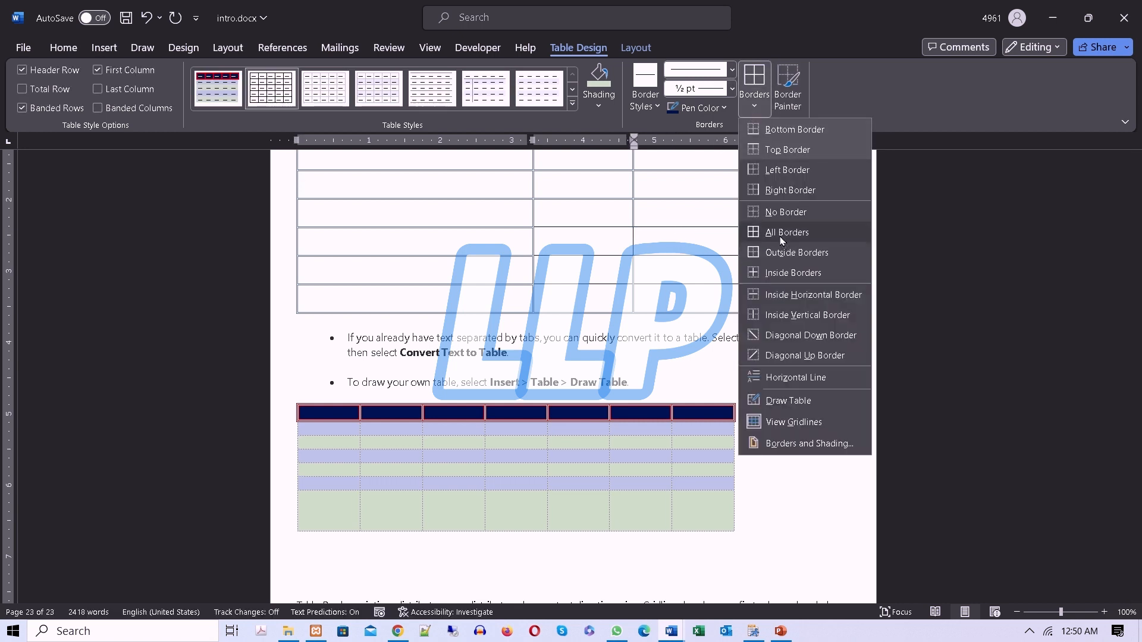
{"action": "left_click", "coordinate": [781, 233]}
Choose the orange ½ pt theme border style and apply All Borders to the third-from-last row's last cell.
{"action": "left_click", "coordinate": [654, 106]}
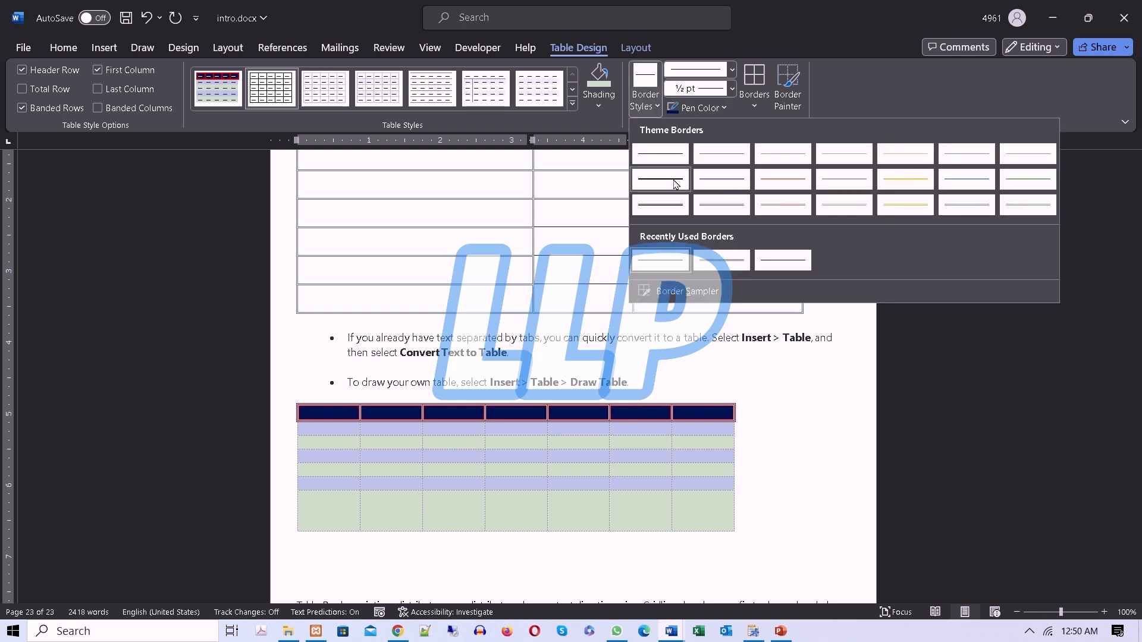
{"action": "left_click", "coordinate": [773, 208]}
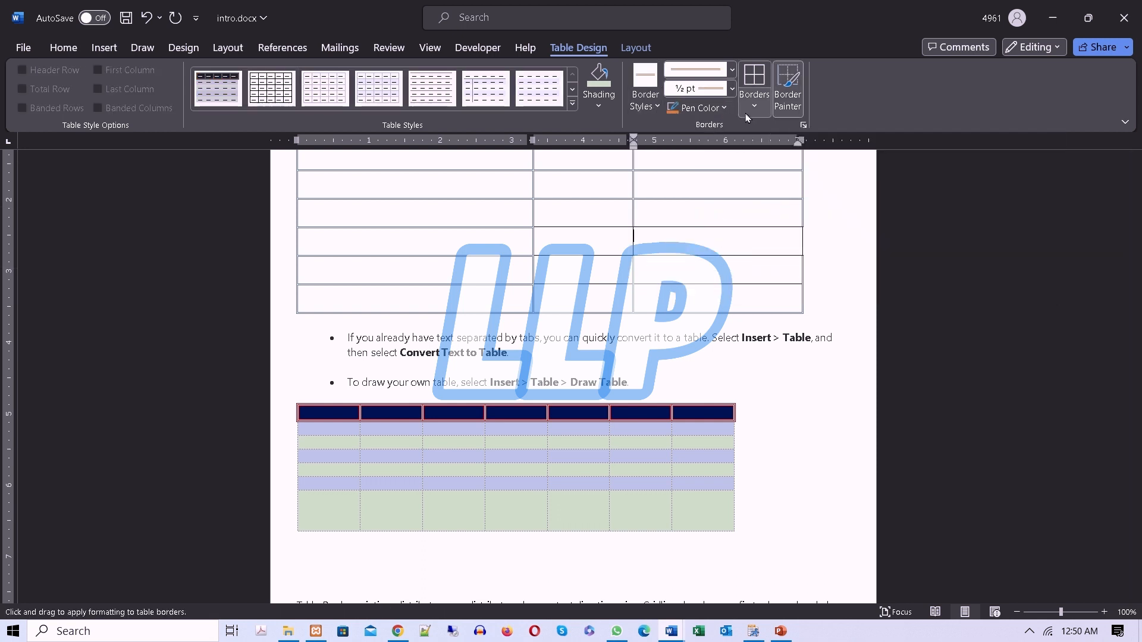
{"action": "left_click", "coordinate": [781, 113]}
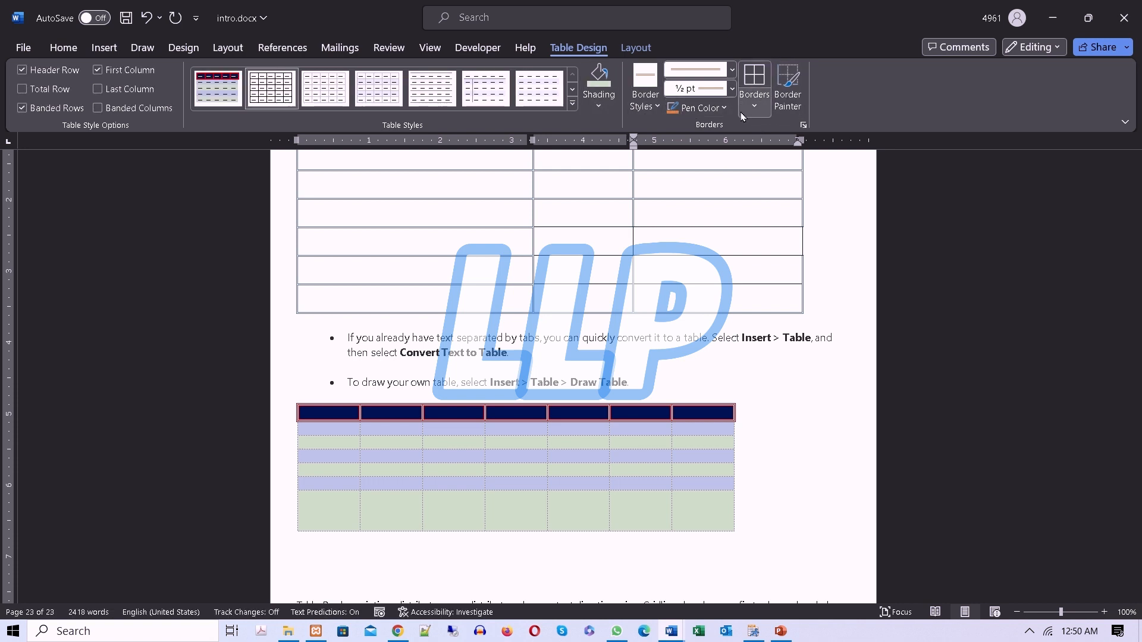
{"action": "left_click", "coordinate": [753, 106]}
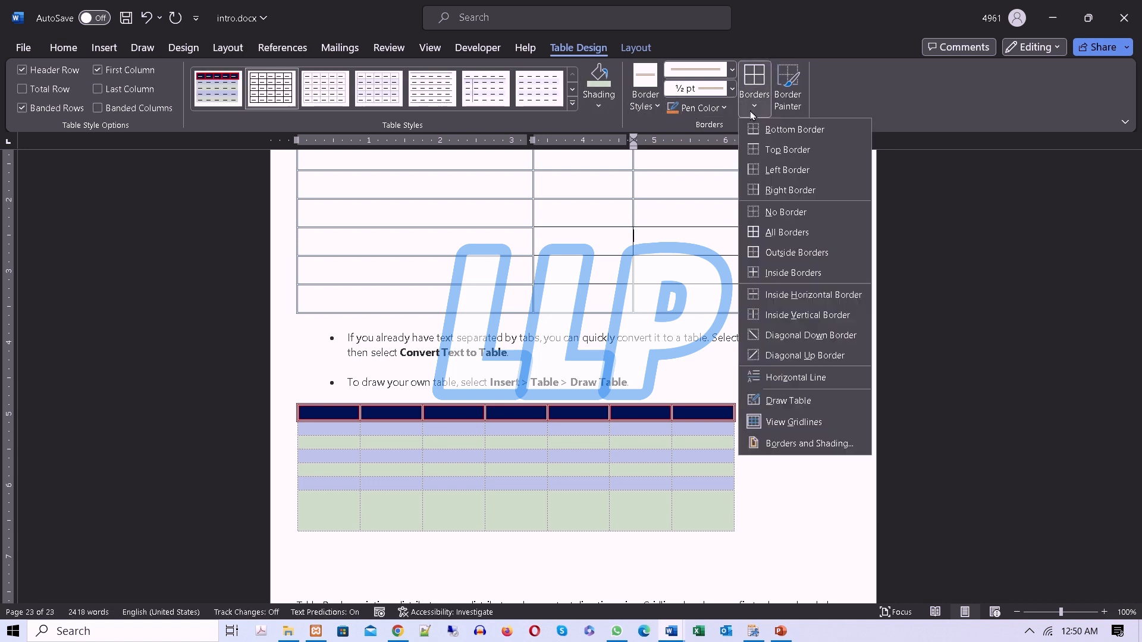
{"action": "left_click", "coordinate": [767, 232]}
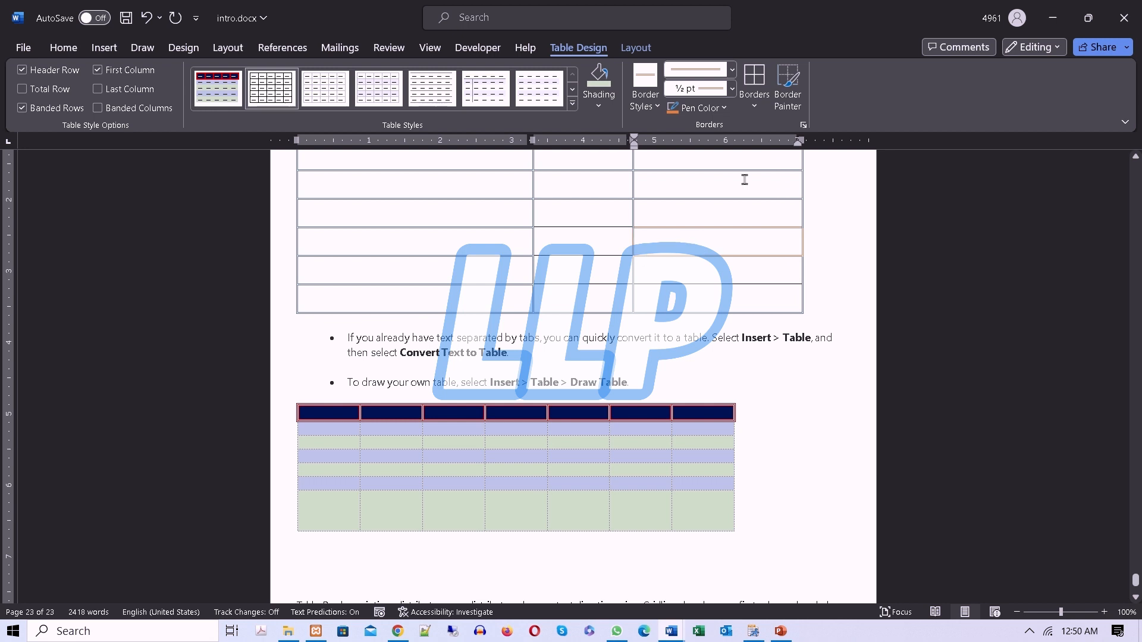
Paint the orange border style onto the horizontal lines between the lower rows, covering the first column and several middle-column lines.
{"action": "left_click", "coordinate": [787, 89]}
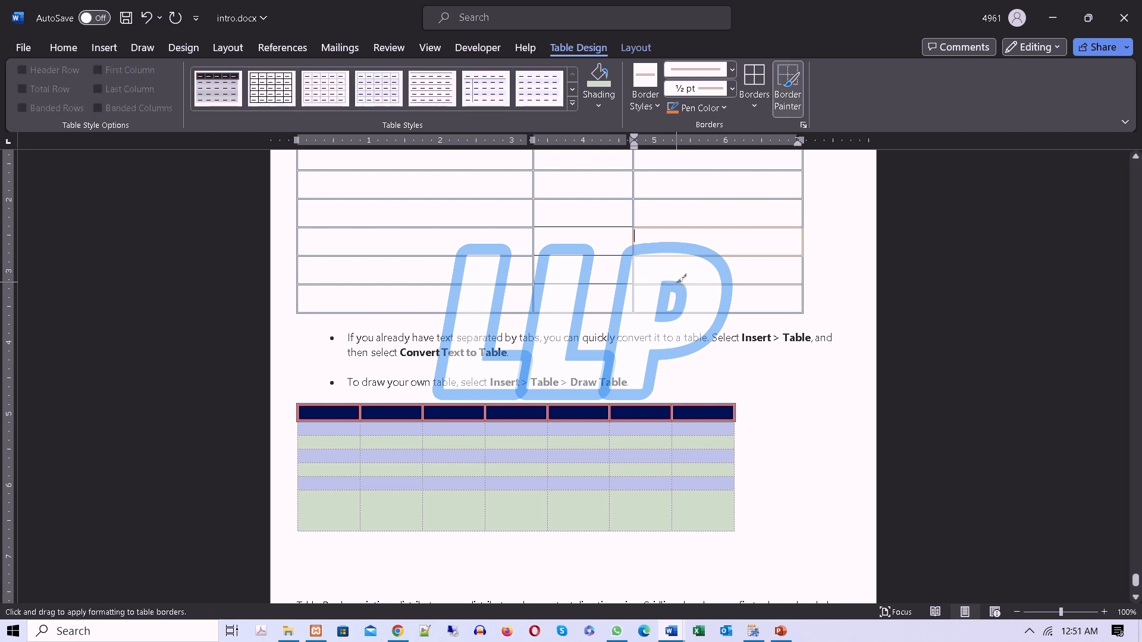
{"action": "left_click", "coordinate": [467, 285]}
{"action": "left_click", "coordinate": [446, 256]}
{"action": "left_click", "coordinate": [437, 228]}
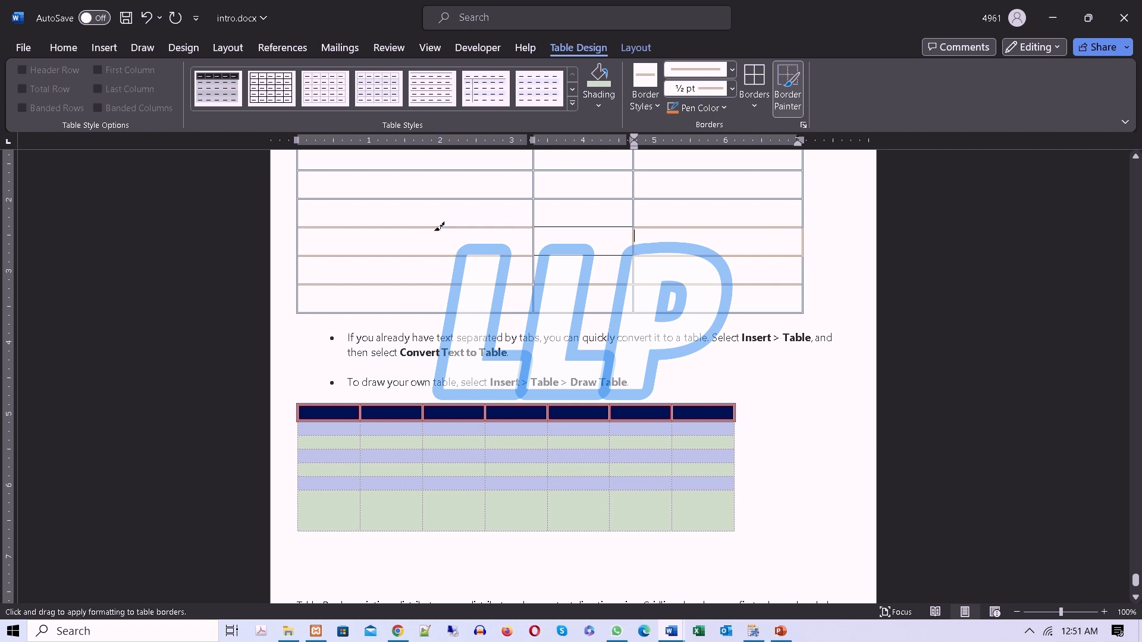
{"action": "left_click", "coordinate": [422, 198]}
{"action": "left_click", "coordinate": [431, 170]}
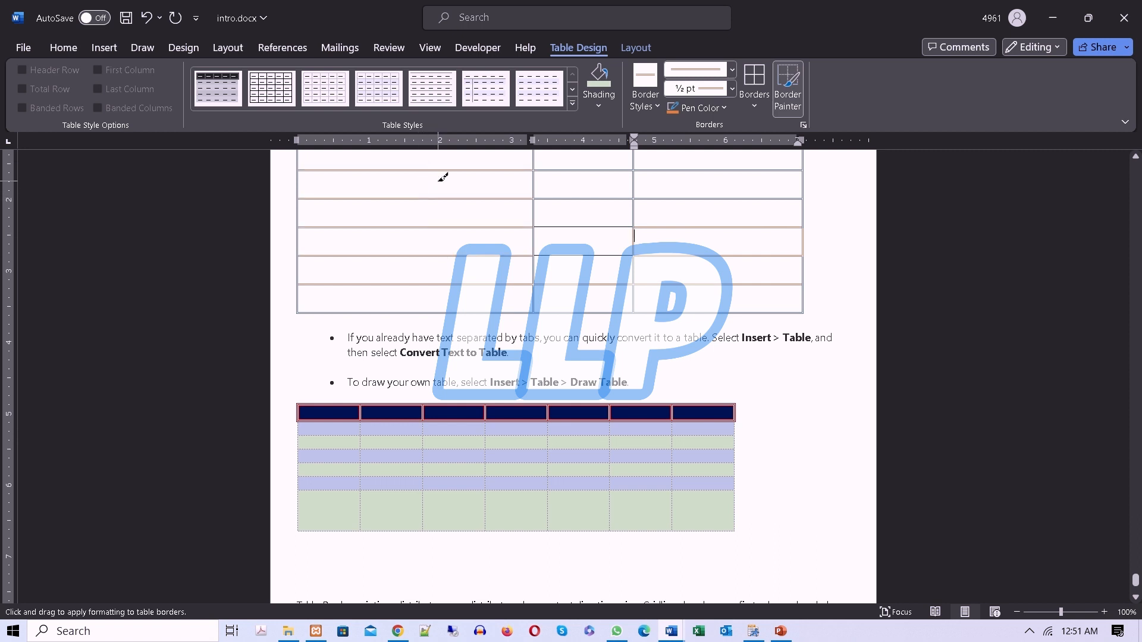
{"action": "left_click", "coordinate": [573, 171]}
{"action": "left_click", "coordinate": [566, 198]}
{"action": "left_click", "coordinate": [59, 48]}
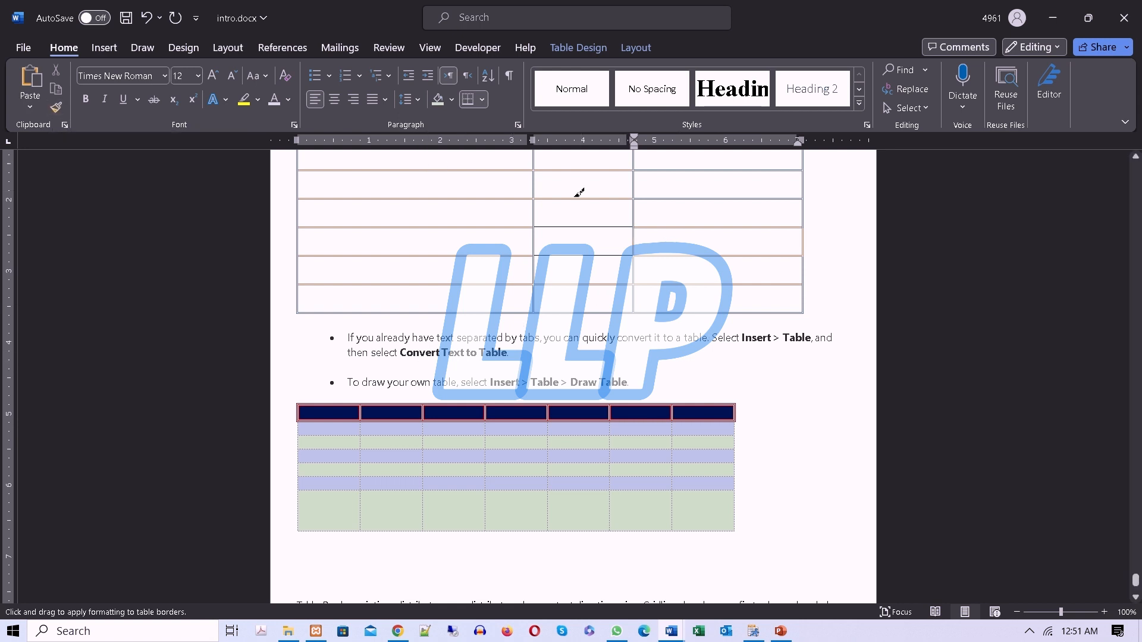
{"action": "left_click", "coordinate": [593, 50]}
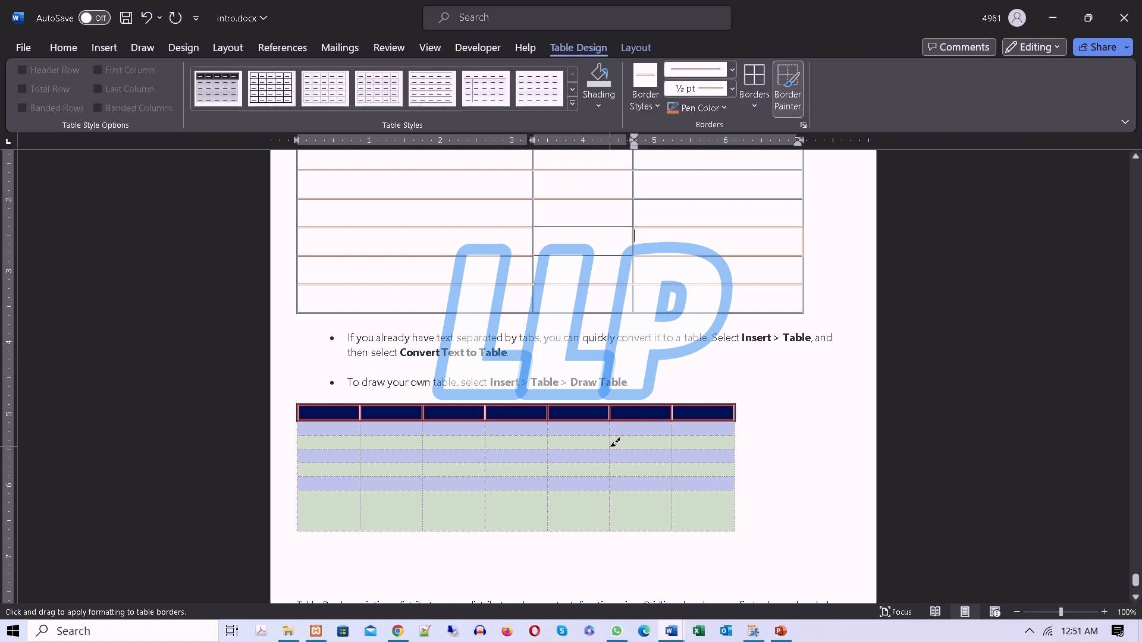
{"action": "scroll", "coordinate": [615, 441], "scroll_direction": "down", "scroll_amount": 6}
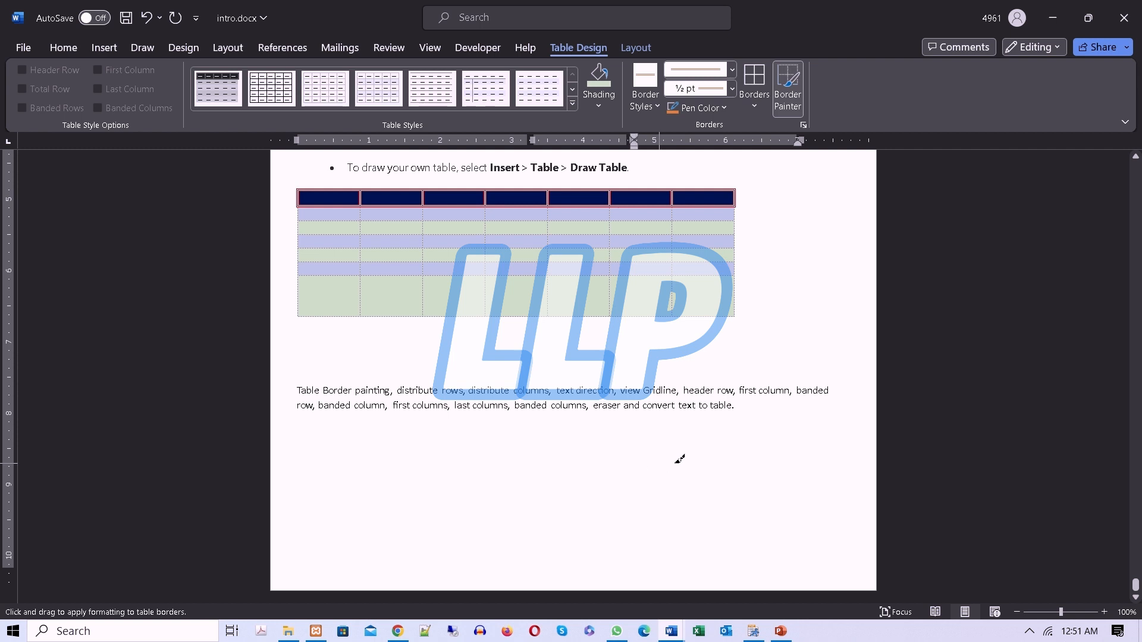
{"action": "left_click", "coordinate": [744, 425]}
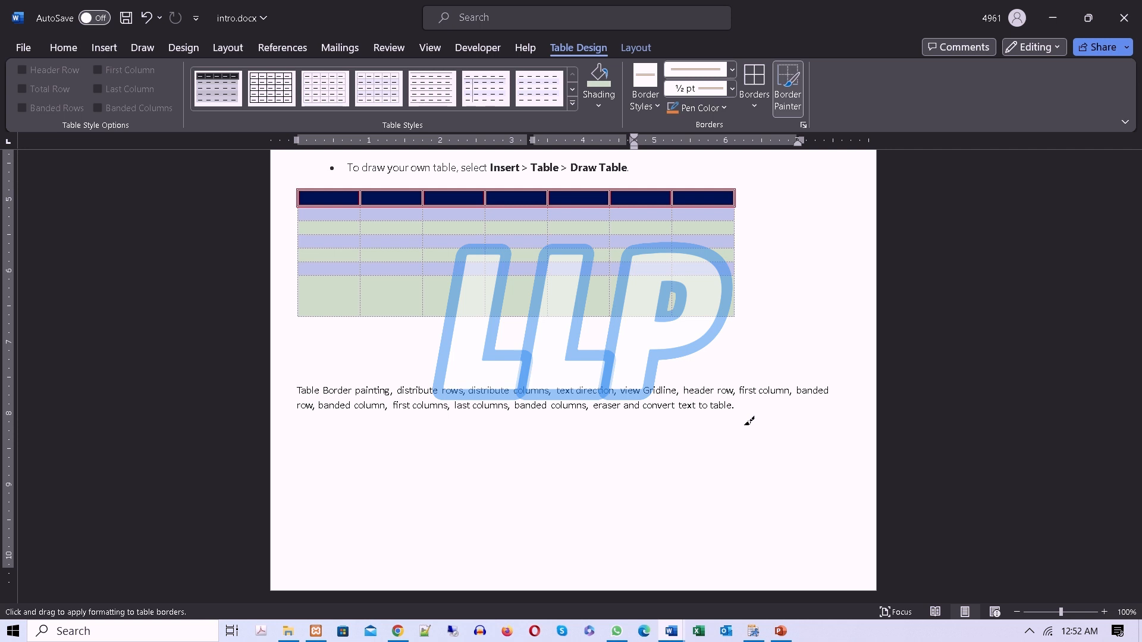